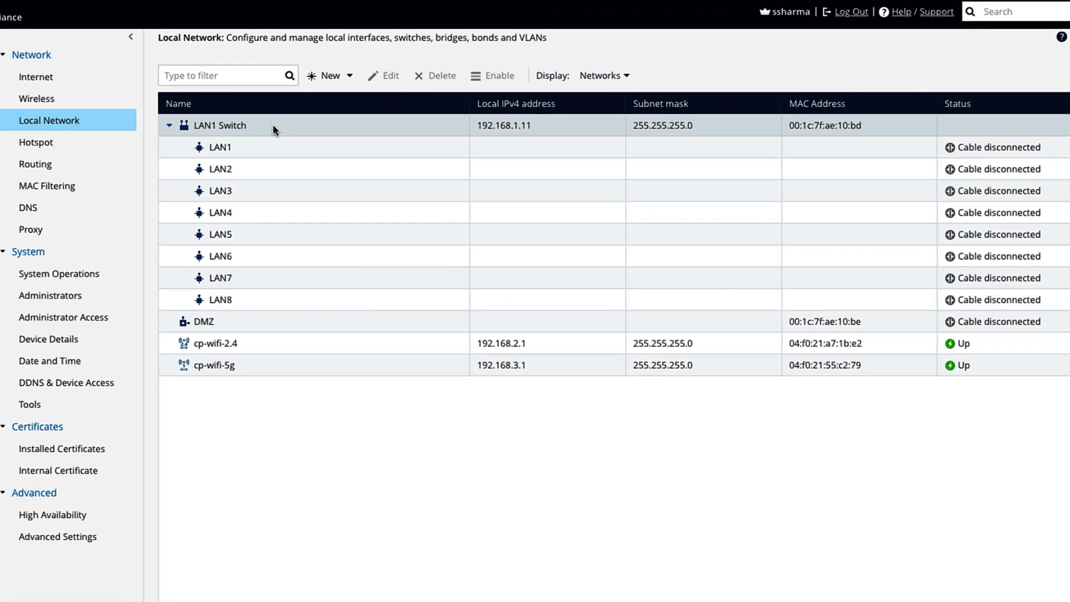
- Inspect the LAN1 Switch entry and its LAN7 and LAN8 ports
{"action": "left_click", "coordinate": [207, 121]}
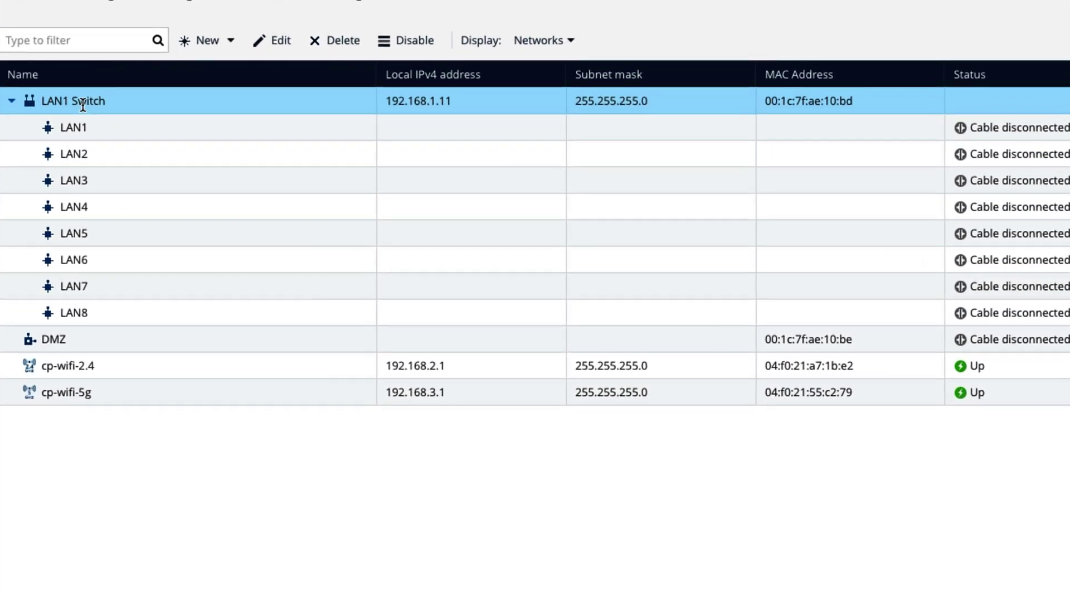
{"action": "left_click", "coordinate": [162, 284]}
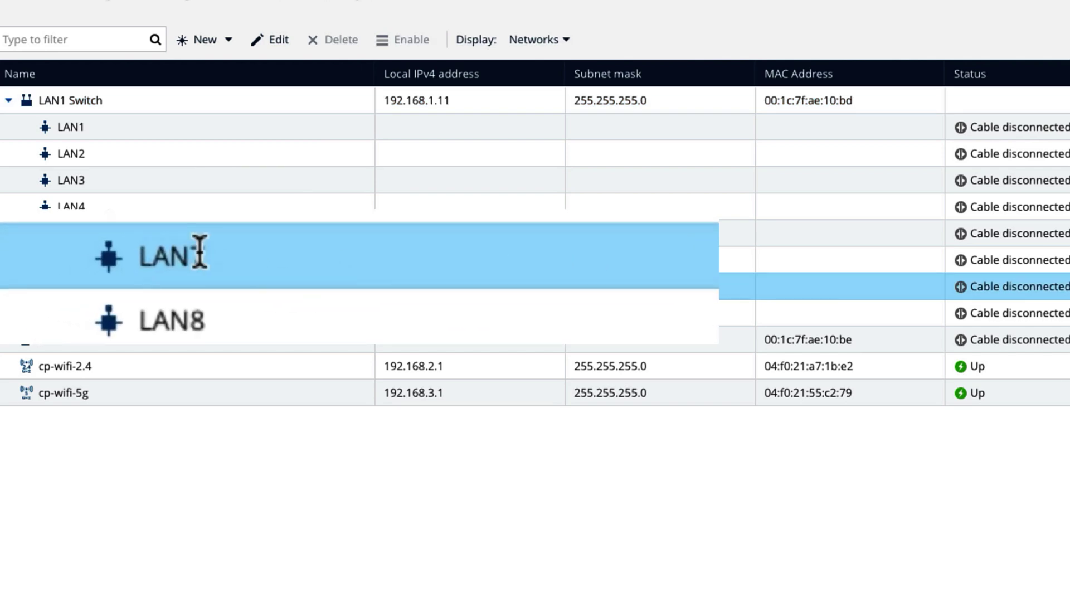
{"action": "left_click", "coordinate": [89, 315]}
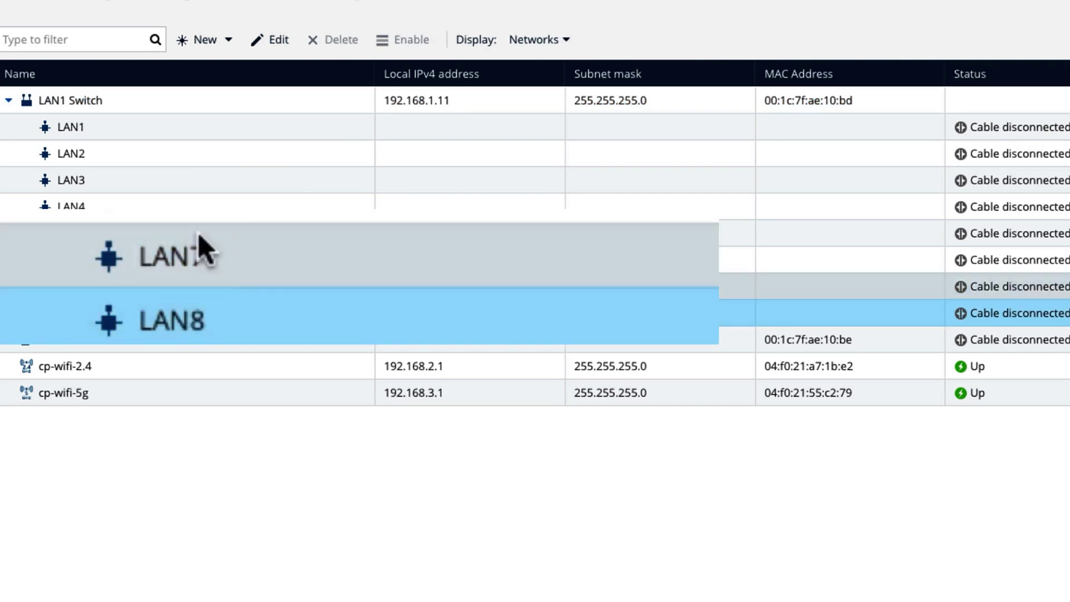
{"action": "left_click", "coordinate": [253, 256]}
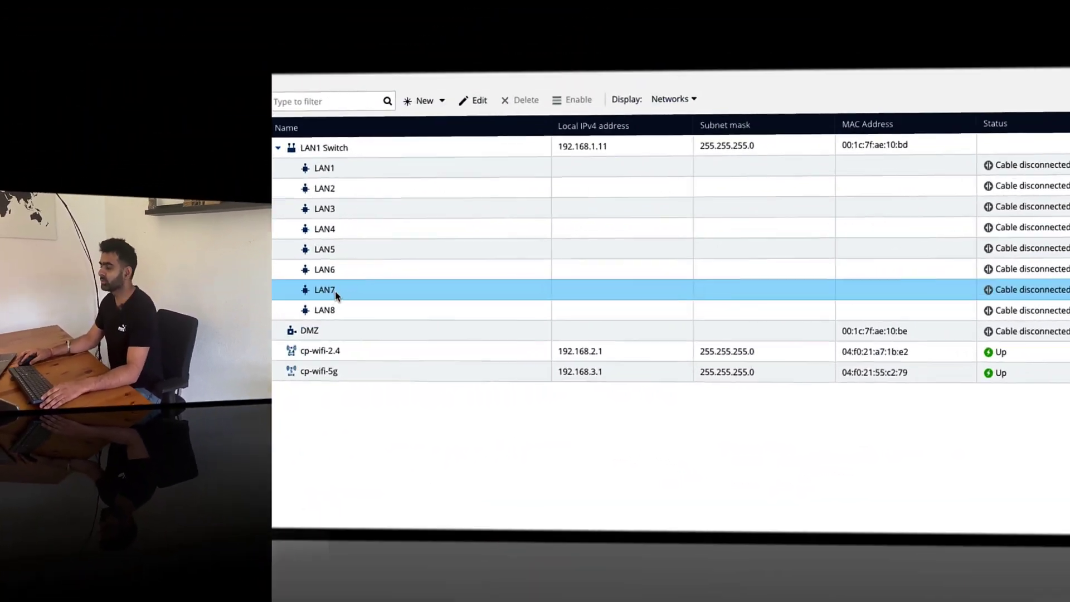
{"action": "left_click", "coordinate": [329, 290]}
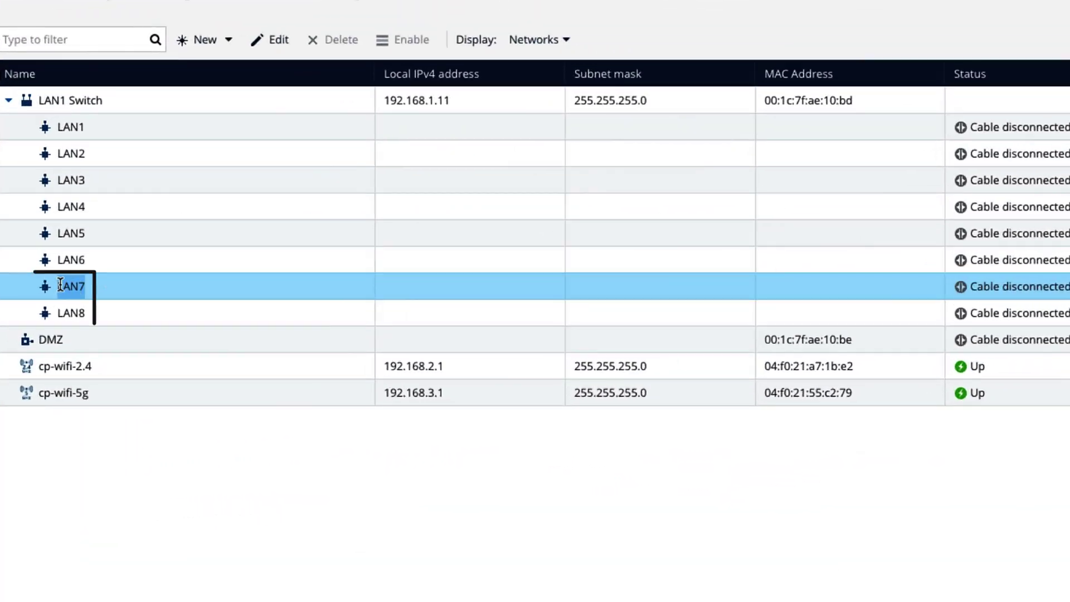
{"action": "left_click", "coordinate": [60, 306]}
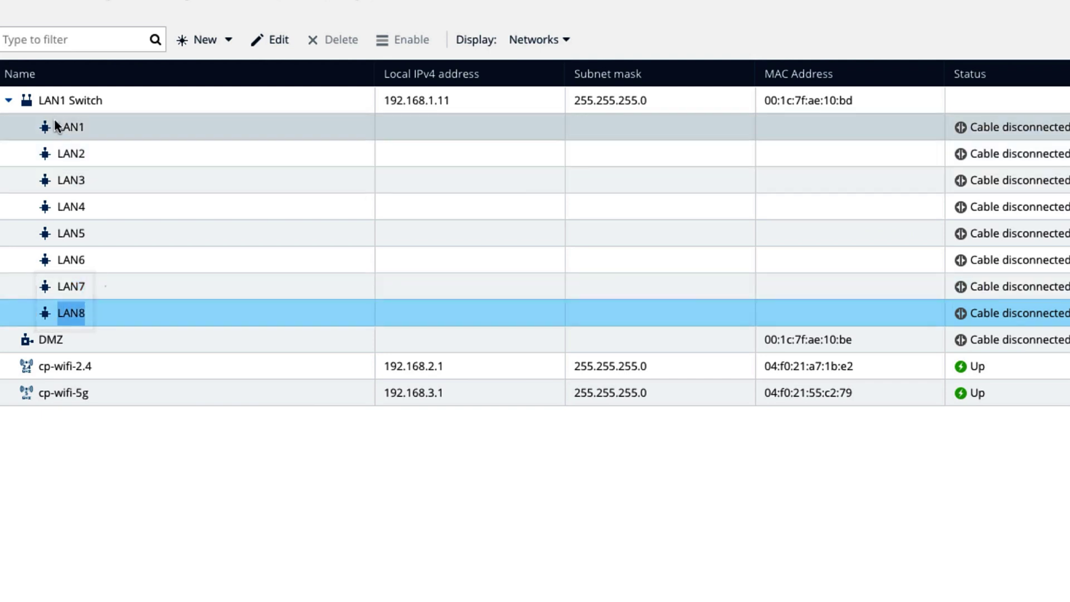
{"action": "left_click", "coordinate": [81, 101]}
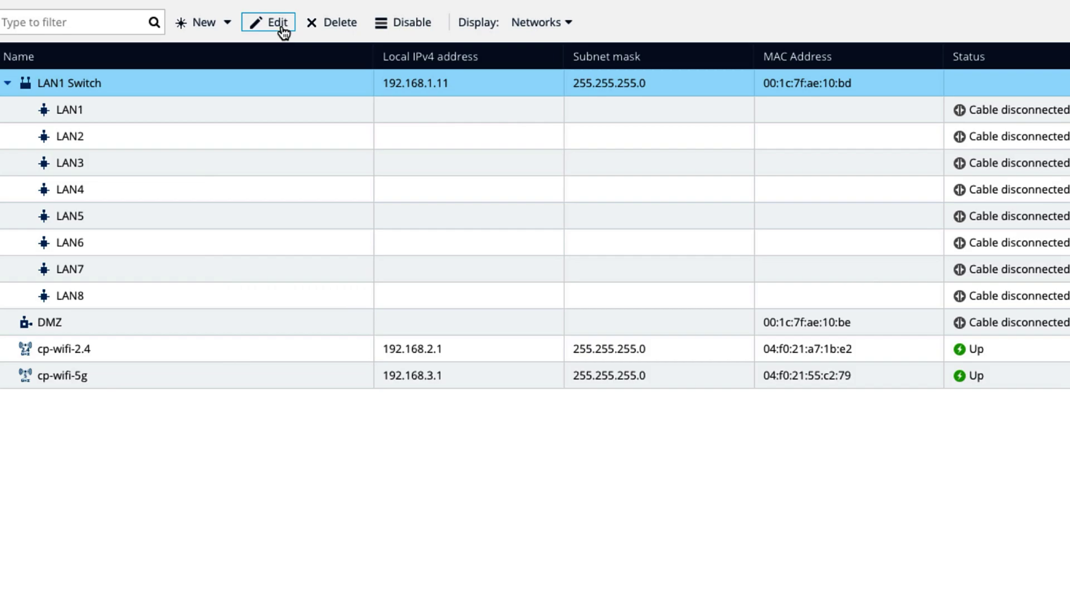
- Remove LAN7 from the LAN1 Switch and apply the change
{"action": "left_click", "coordinate": [278, 23]}
{"action": "left_click", "coordinate": [256, 195]}
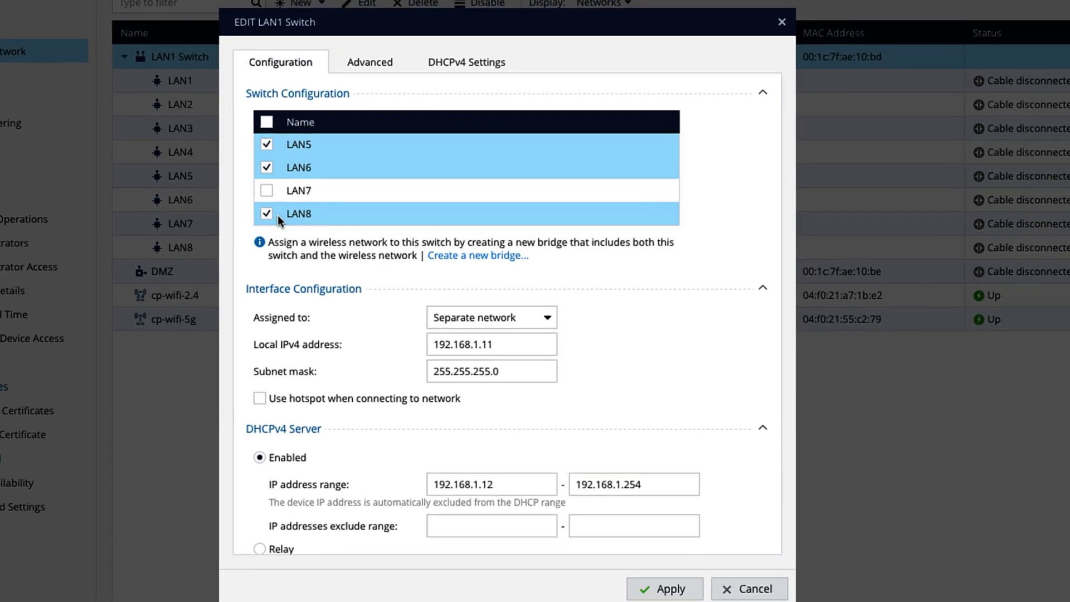
{"action": "left_click", "coordinate": [678, 574]}
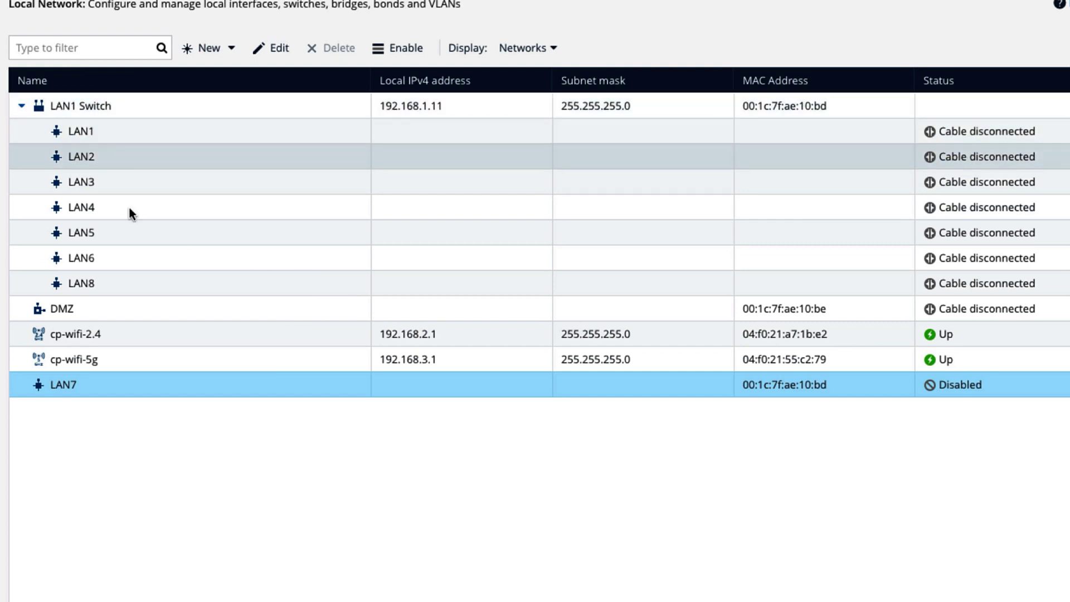
- Set LAN8's assignment to Unassigned so it leaves the switch as a Disabled port
{"action": "left_click", "coordinate": [129, 282]}
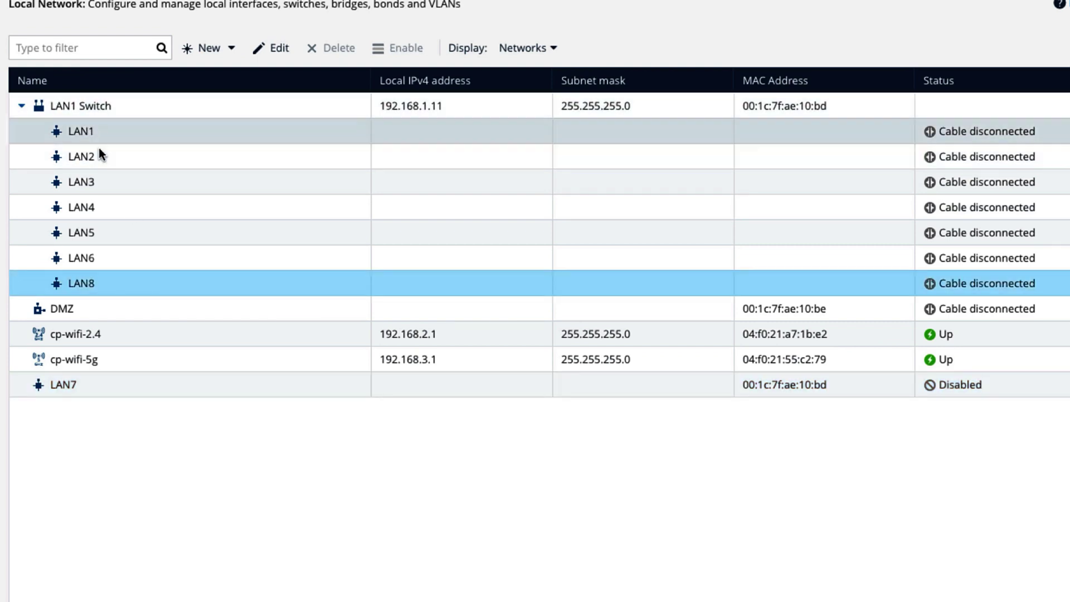
{"action": "right_click", "coordinate": [92, 281]}
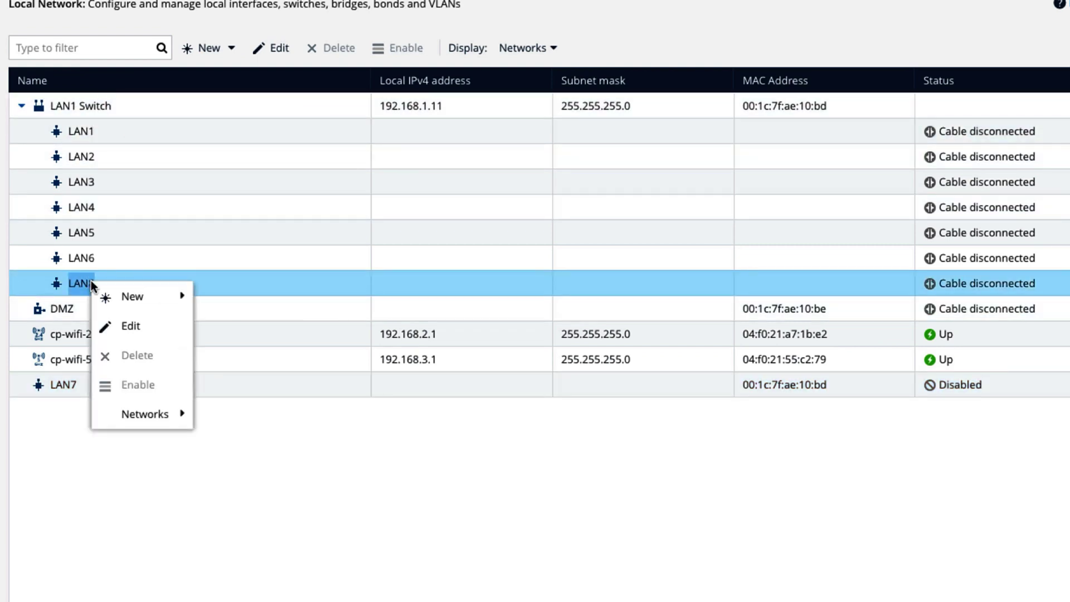
{"action": "left_click", "coordinate": [152, 333]}
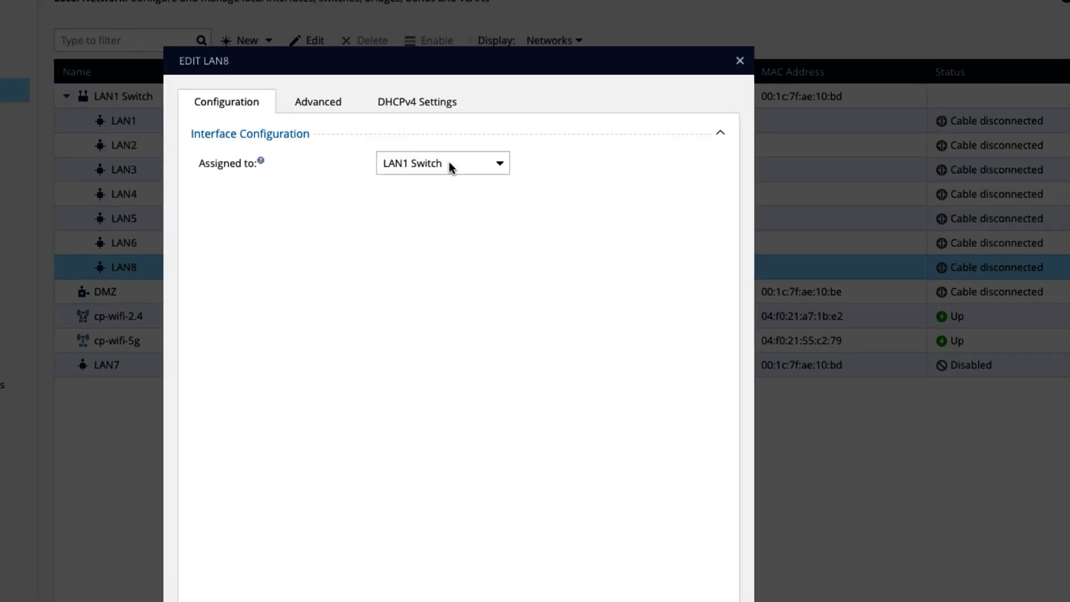
{"action": "left_click", "coordinate": [510, 166]}
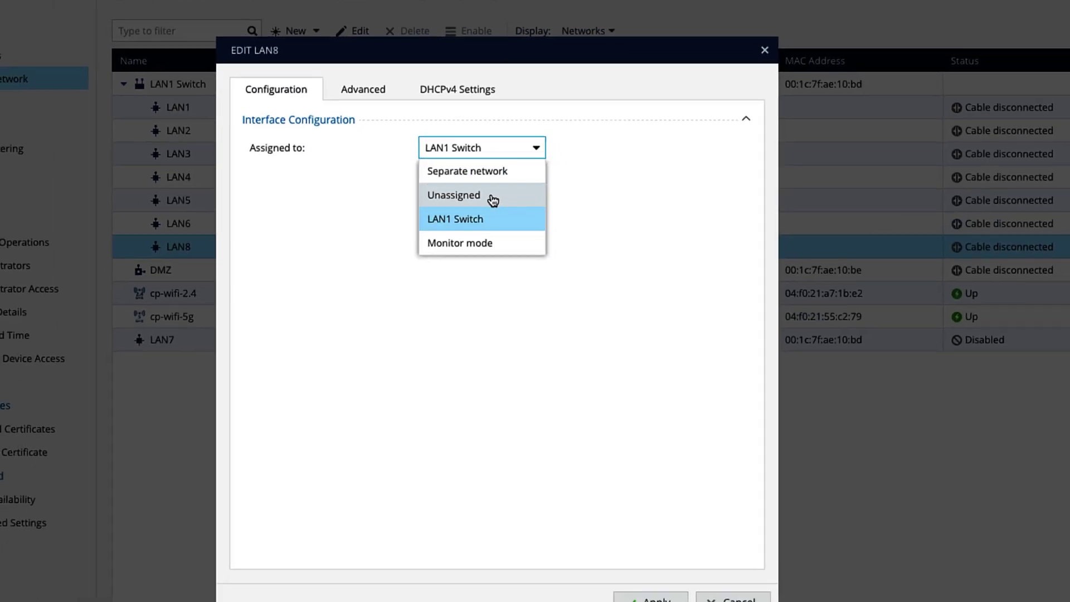
{"action": "left_click", "coordinate": [485, 199]}
{"action": "left_click", "coordinate": [650, 600]}
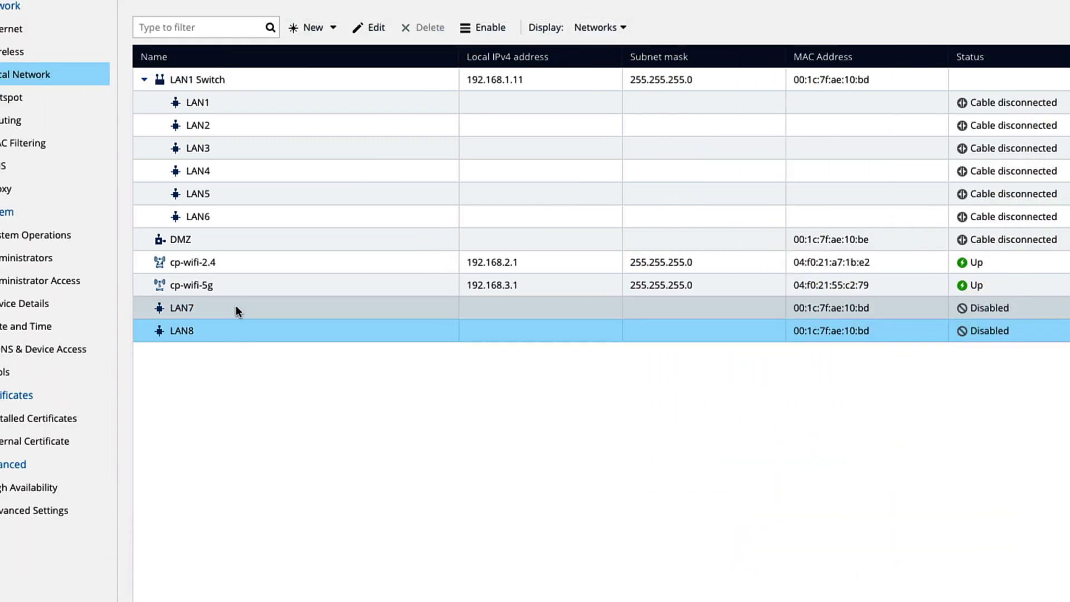
{"action": "left_click", "coordinate": [236, 307]}
{"action": "left_click", "coordinate": [336, 29]}
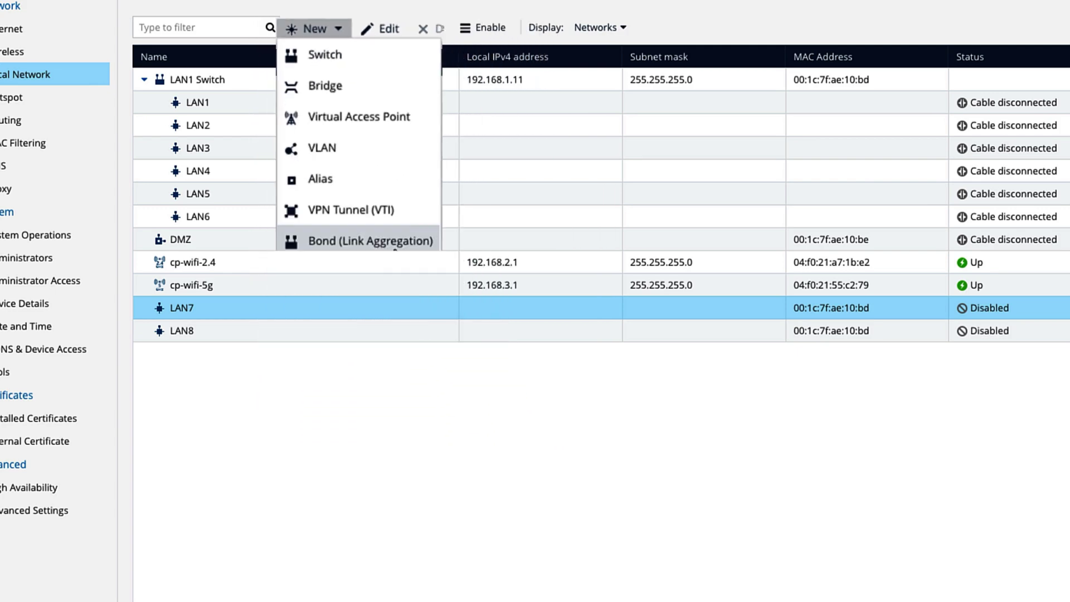
- Create an unassigned LANBOND0 bond of LAN7 and LAN8 described 'aggregate_lan'
{"action": "left_click", "coordinate": [385, 239]}
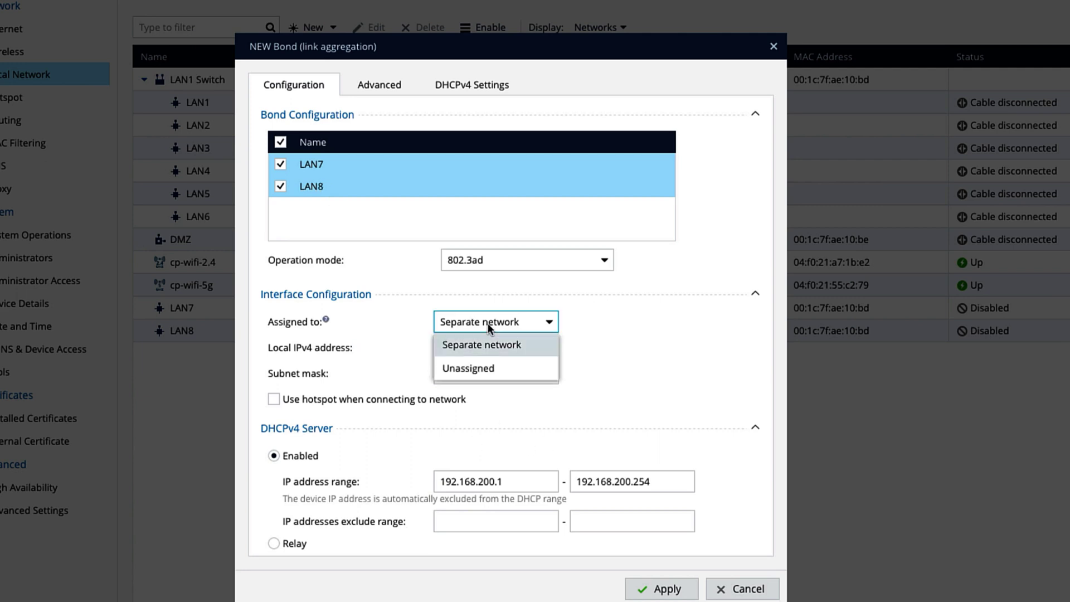
{"action": "left_click", "coordinate": [497, 368]}
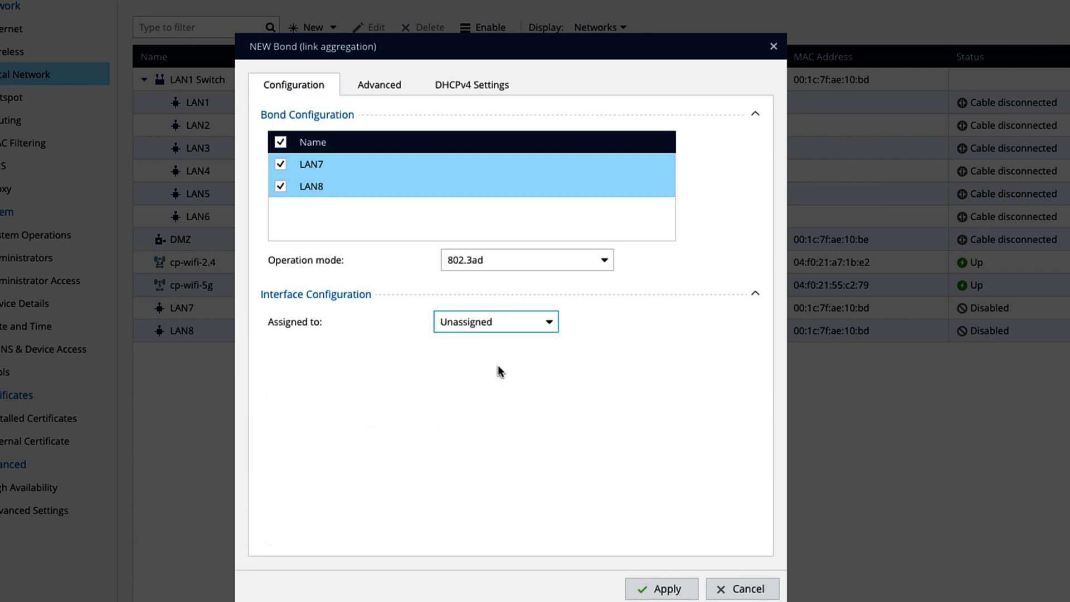
{"action": "left_click", "coordinate": [381, 88]}
{"action": "left_click", "coordinate": [417, 221]}
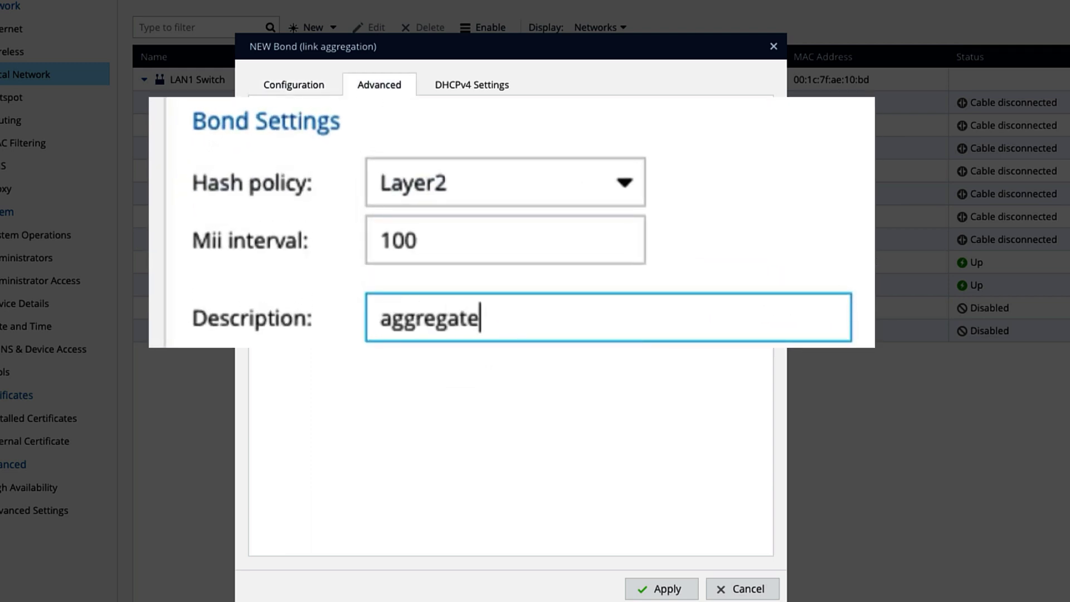
{"action": "type", "text": "aggregate_lan"}
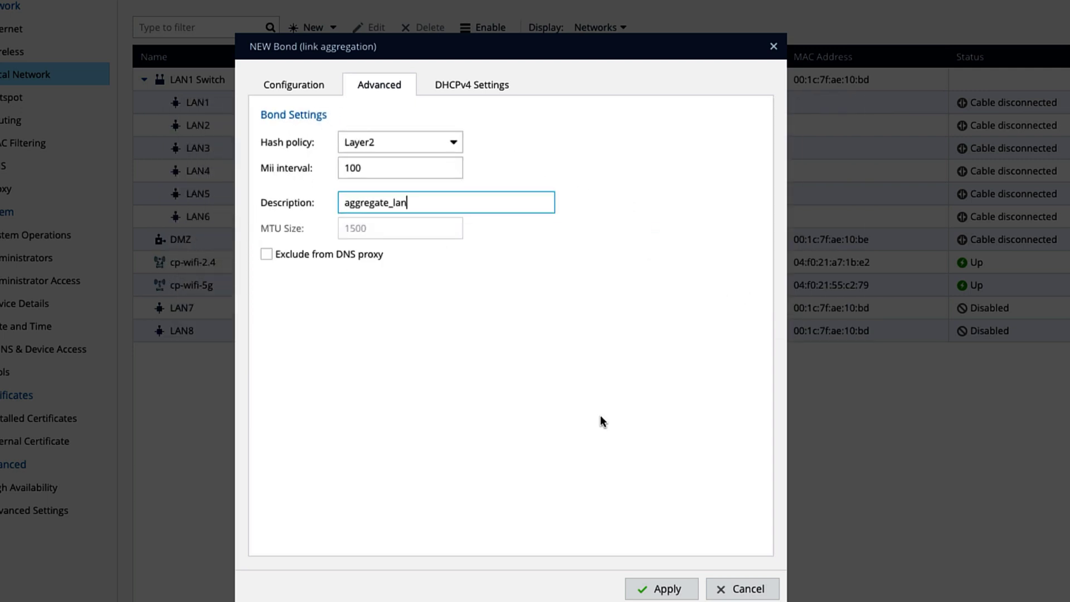
{"action": "left_click", "coordinate": [668, 589]}
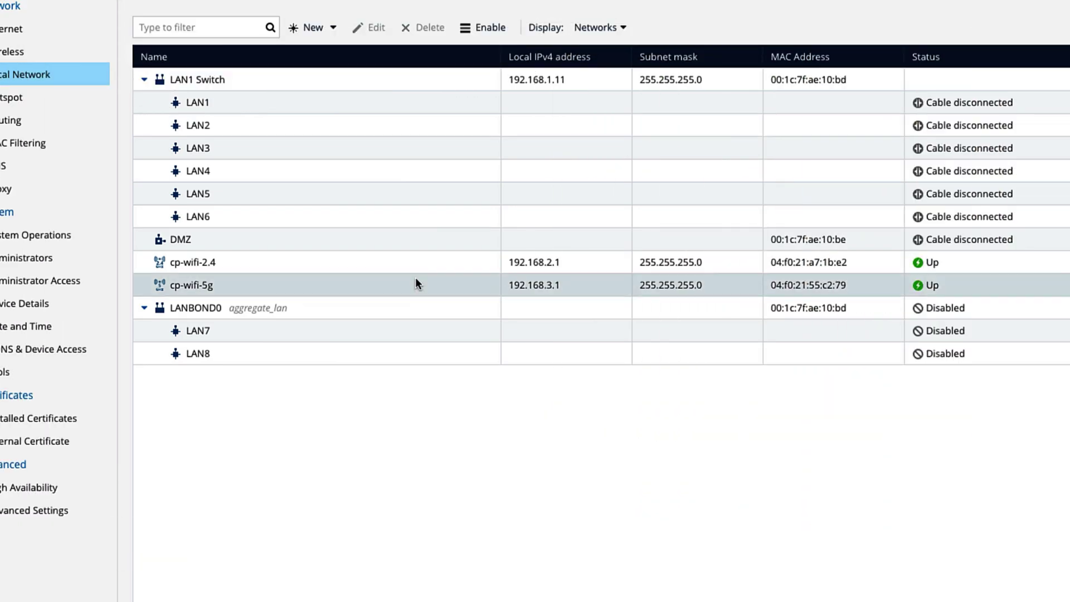
{"action": "left_click", "coordinate": [310, 312]}
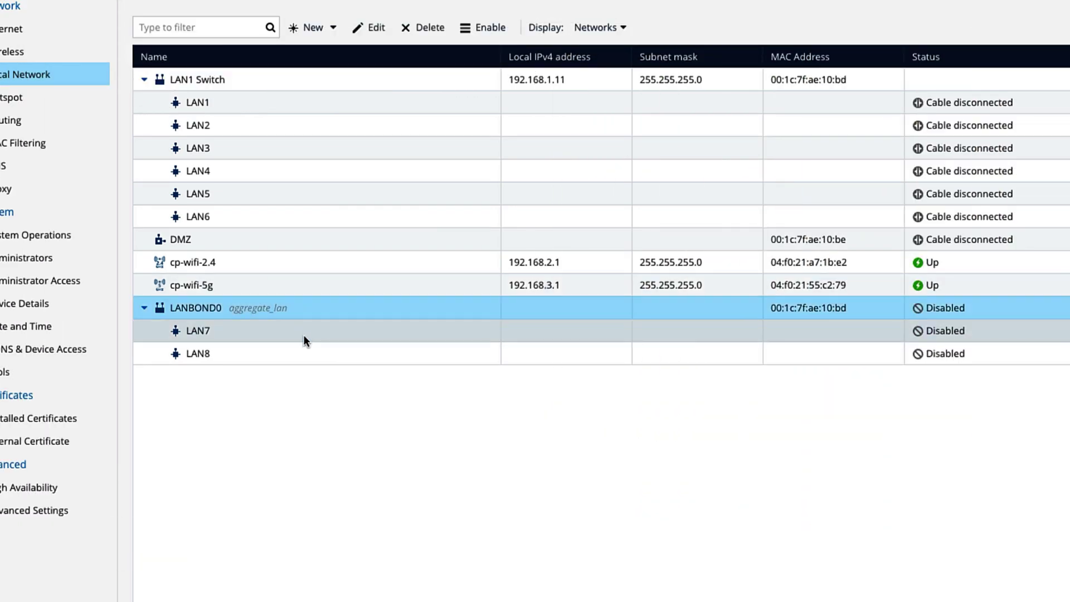
{"action": "left_click", "coordinate": [303, 334]}
- Add VLAN 100 on LANBOND0 with a 10.x local address, described wired_client
{"action": "left_click", "coordinate": [335, 31]}
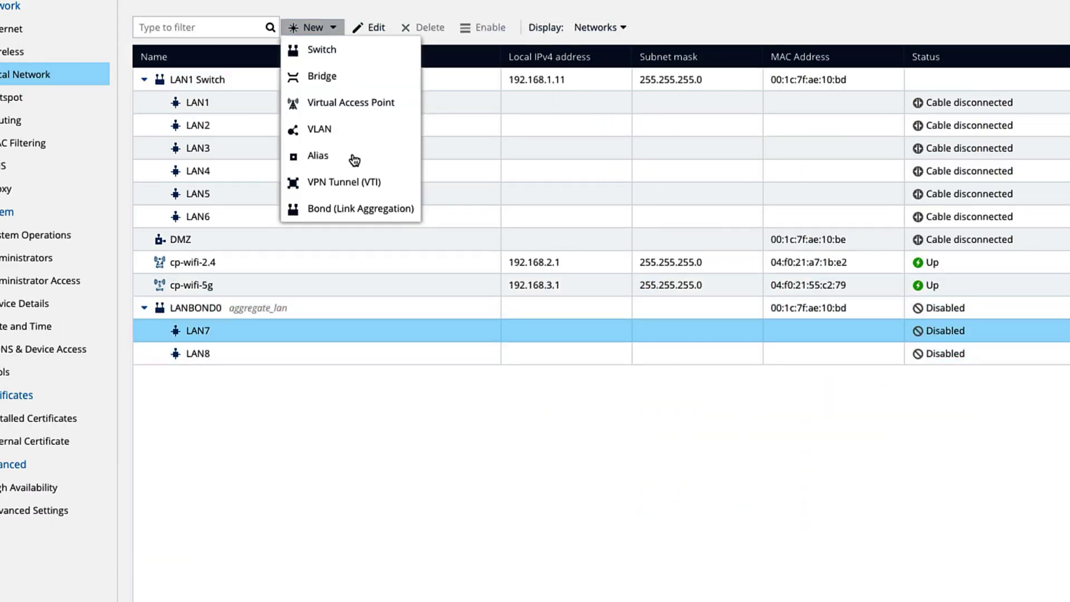
{"action": "left_click", "coordinate": [350, 129]}
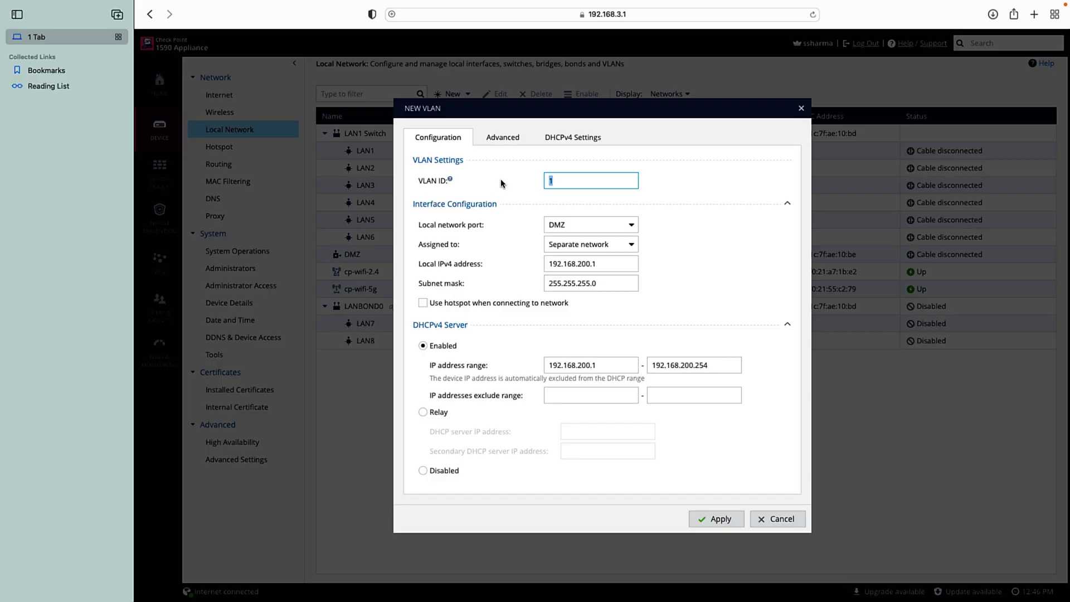
{"action": "type", "text": "100"}
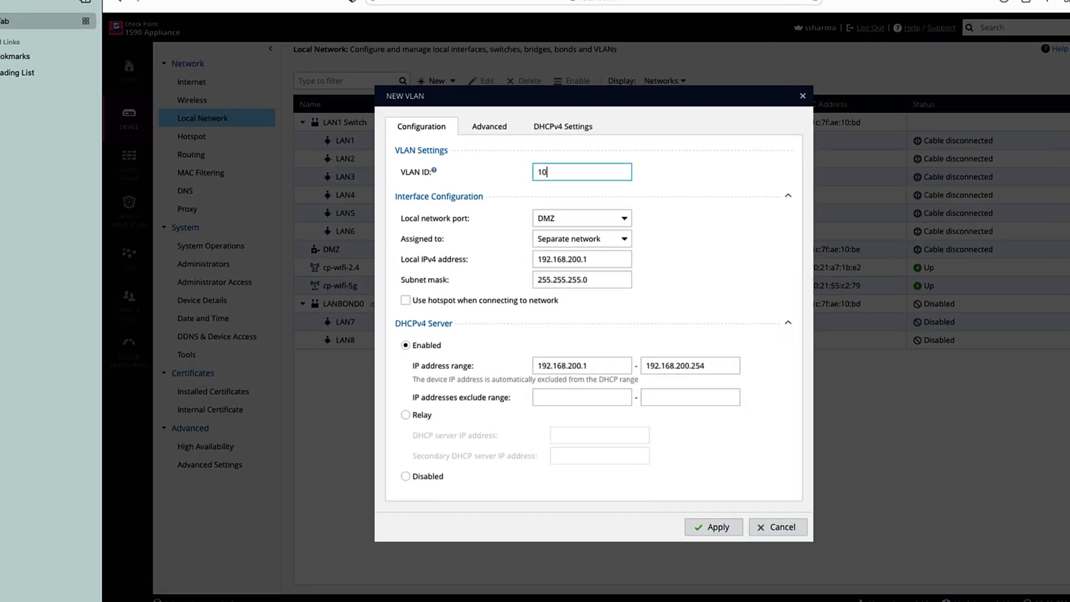
{"action": "left_click", "coordinate": [615, 225]}
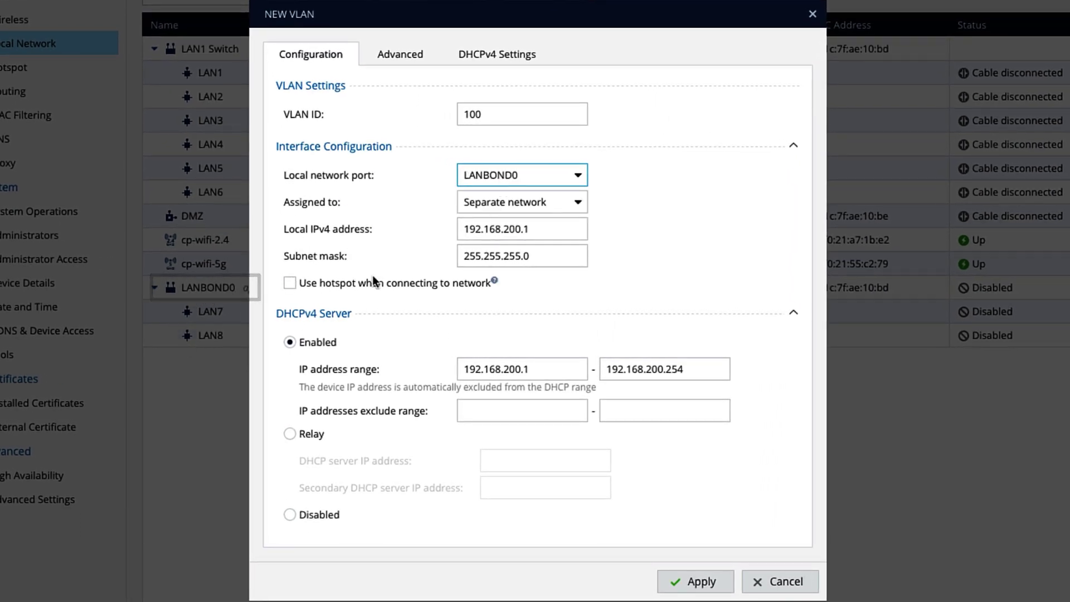
{"action": "type", "text": "10.10.10"}
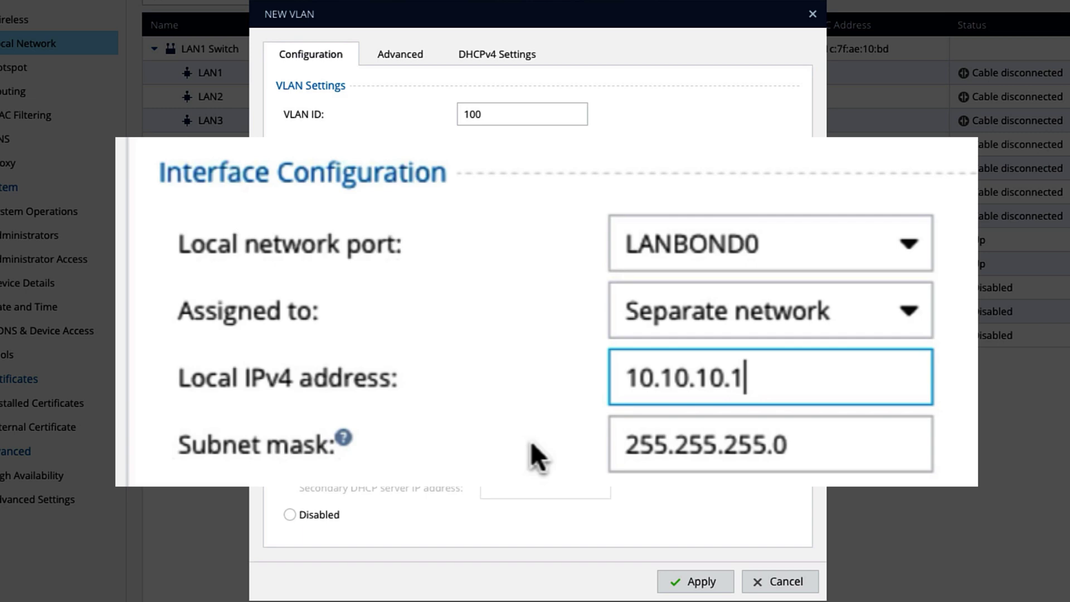
{"action": "left_click_drag", "start_coordinate": [537, 262], "coordinate": [414, 257]}
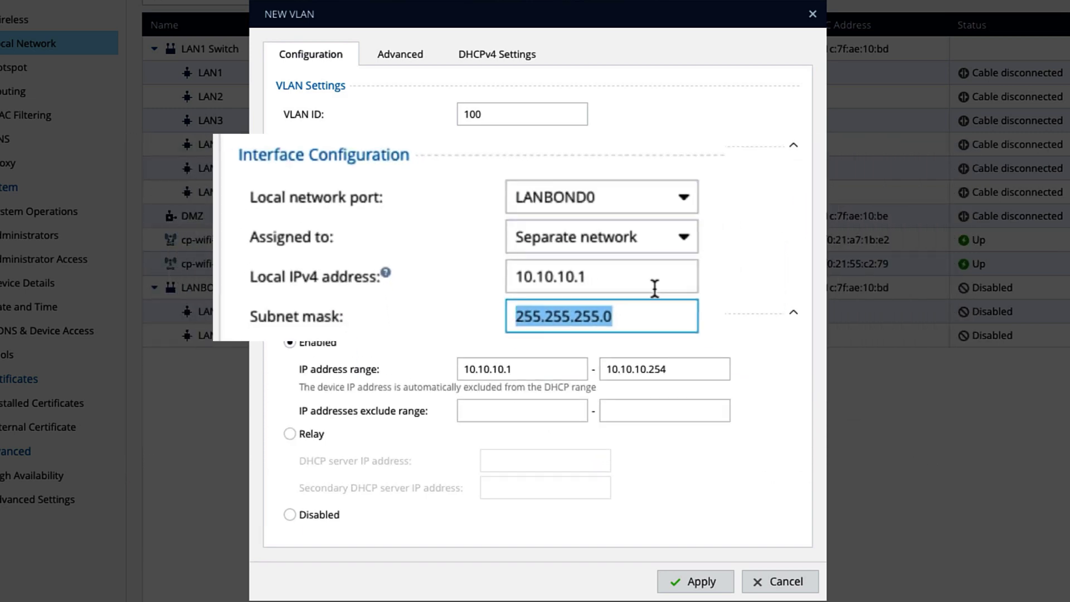
{"action": "left_click", "coordinate": [558, 229]}
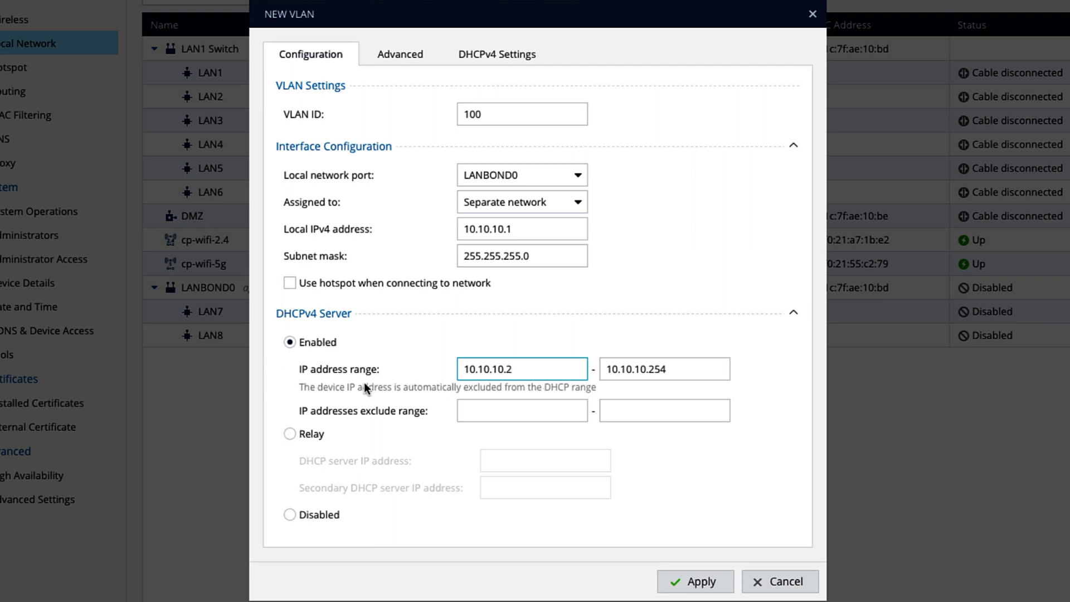
{"action": "left_click", "coordinate": [400, 54]}
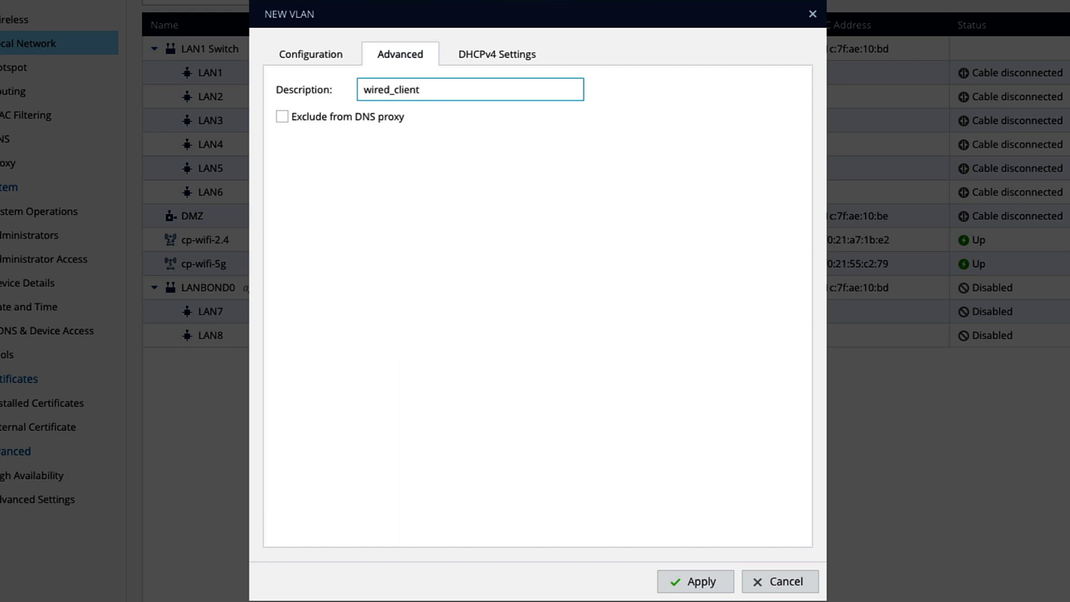
{"action": "left_click", "coordinate": [701, 580]}
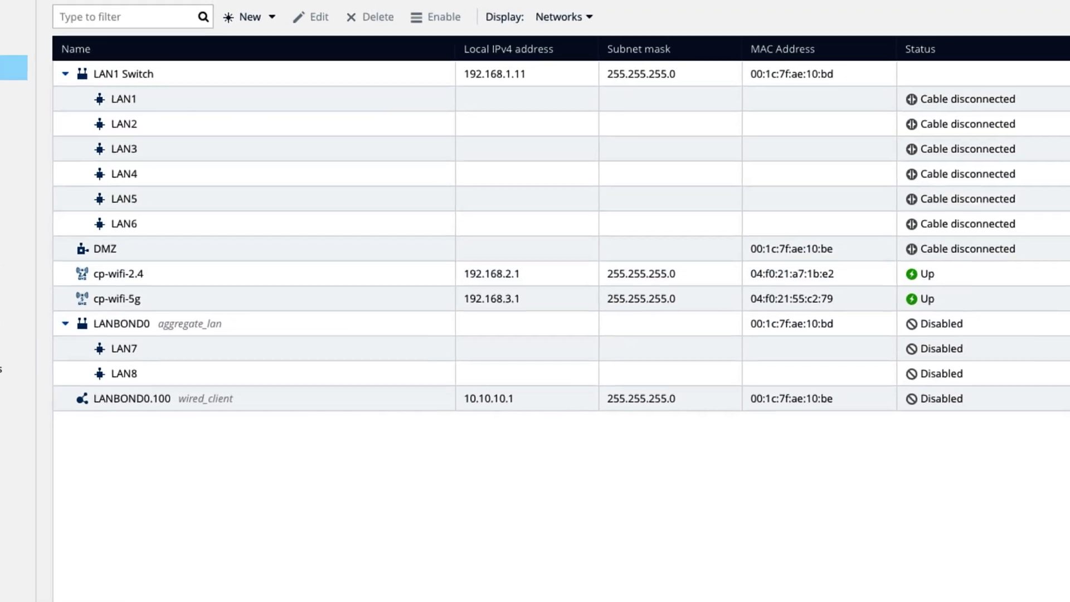
- Add another VLAN with ID 200
{"action": "left_click", "coordinate": [253, 15]}
{"action": "left_click", "coordinate": [425, 141]}
{"action": "type", "text": "1"}
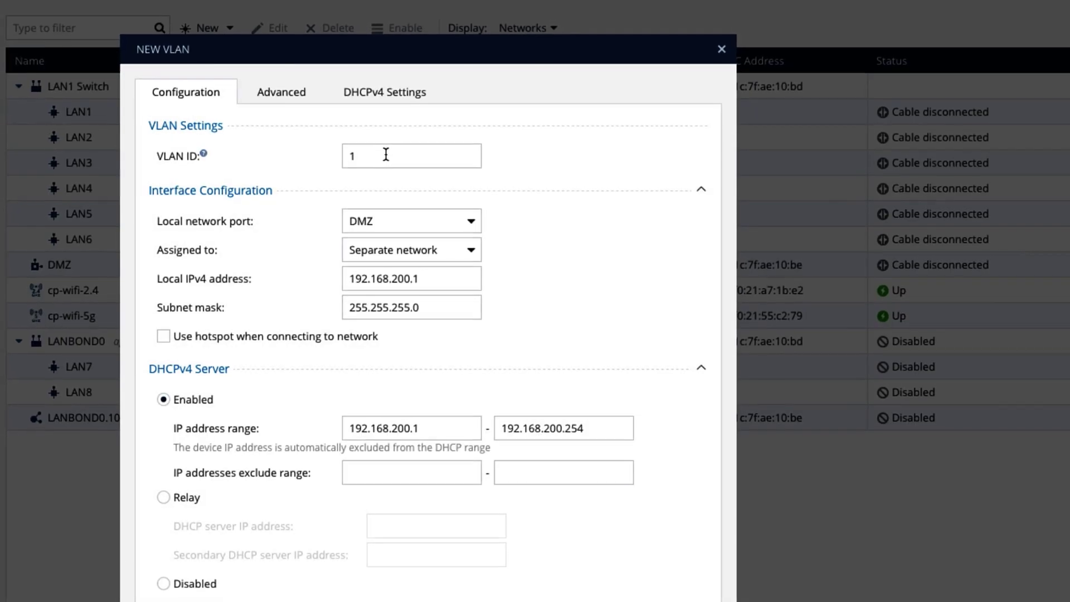
{"action": "double_click", "coordinate": [386, 154]}
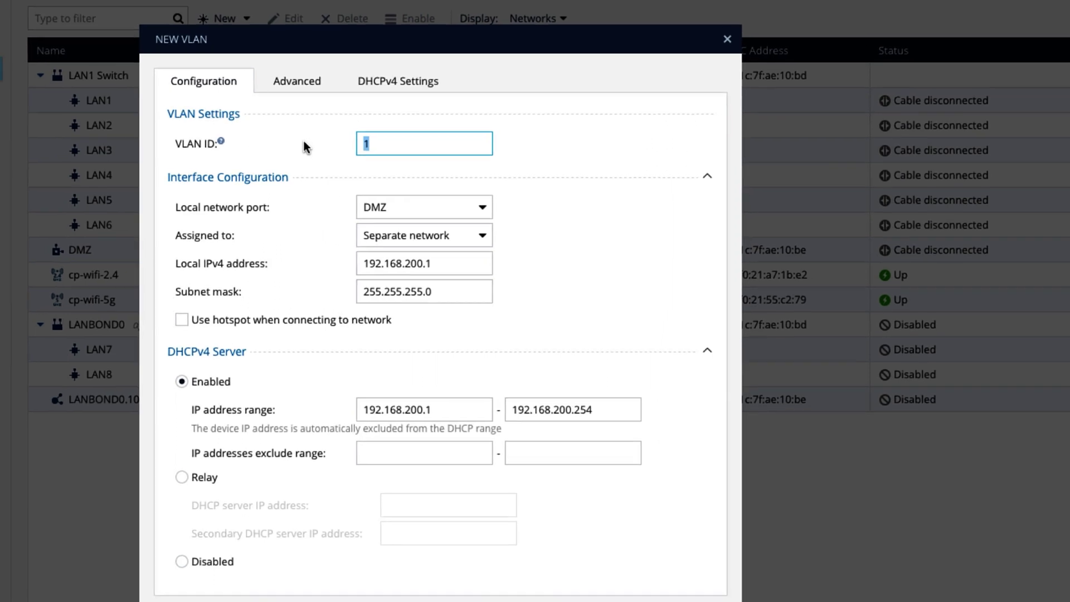
{"action": "type", "text": "200"}
- Add VLAN 400 at 10.10.40.1, described mgmt_vlan
{"action": "left_click", "coordinate": [225, 19]}
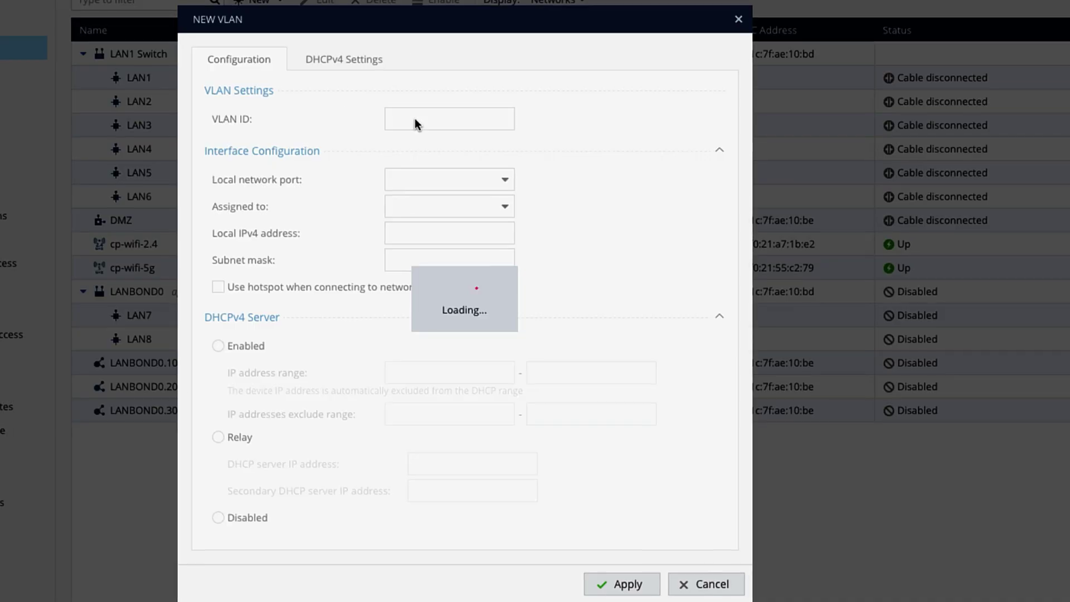
{"action": "type", "text": "400"}
{"action": "left_click", "coordinate": [450, 232]}
{"action": "type", "text": "10"}
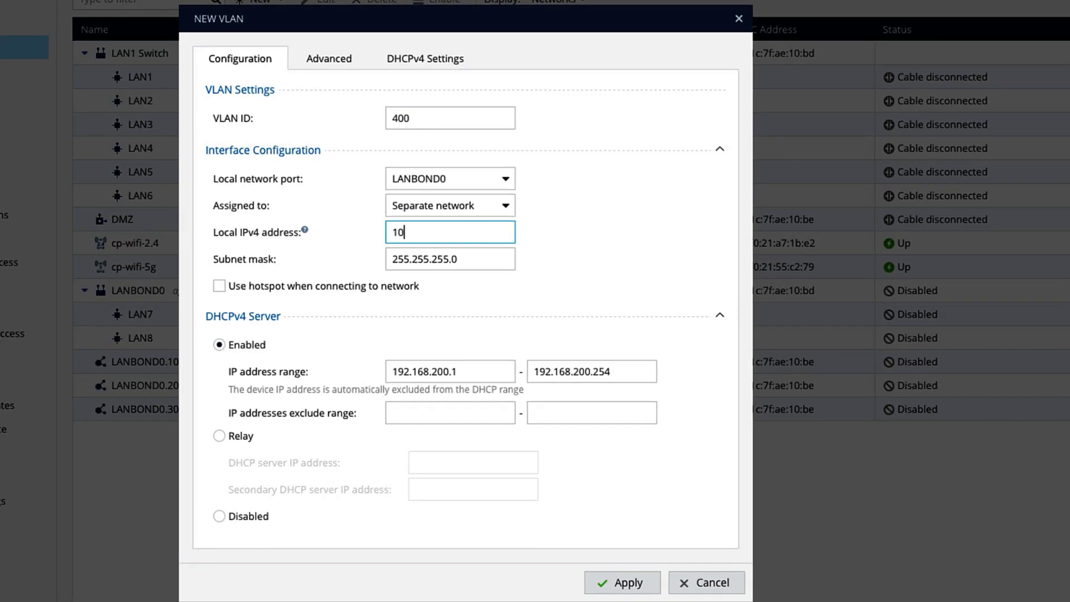
{"action": "type", "text": ".10.40.1"}
{"action": "left_click", "coordinate": [329, 59]}
{"action": "left_click", "coordinate": [418, 95]}
{"action": "type", "text": "mgmt_vlan"}
{"action": "left_click", "coordinate": [623, 582]}
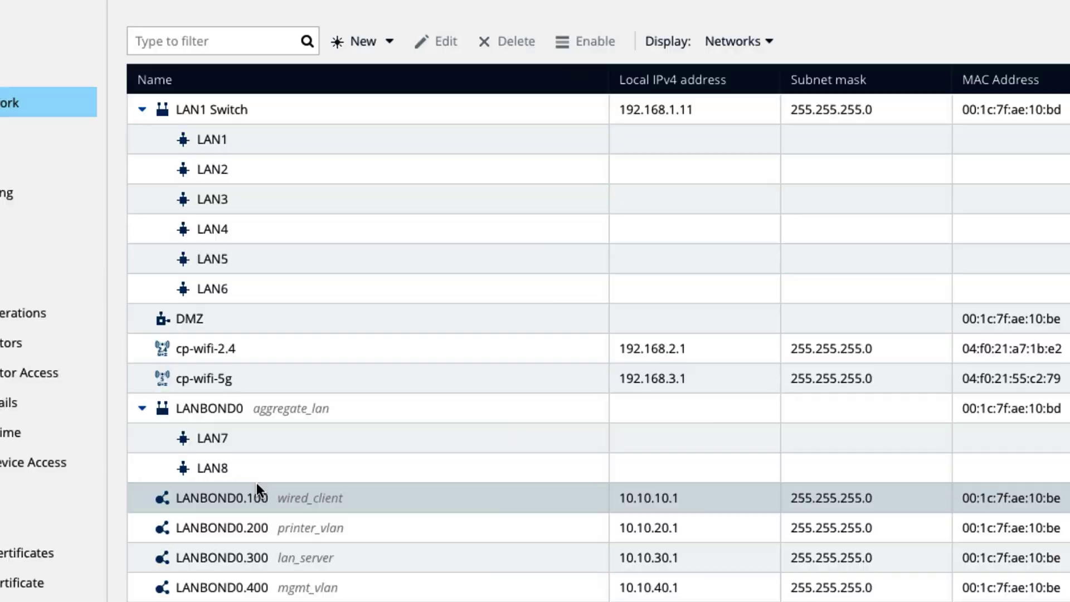
{"action": "left_click", "coordinate": [8, 210]}
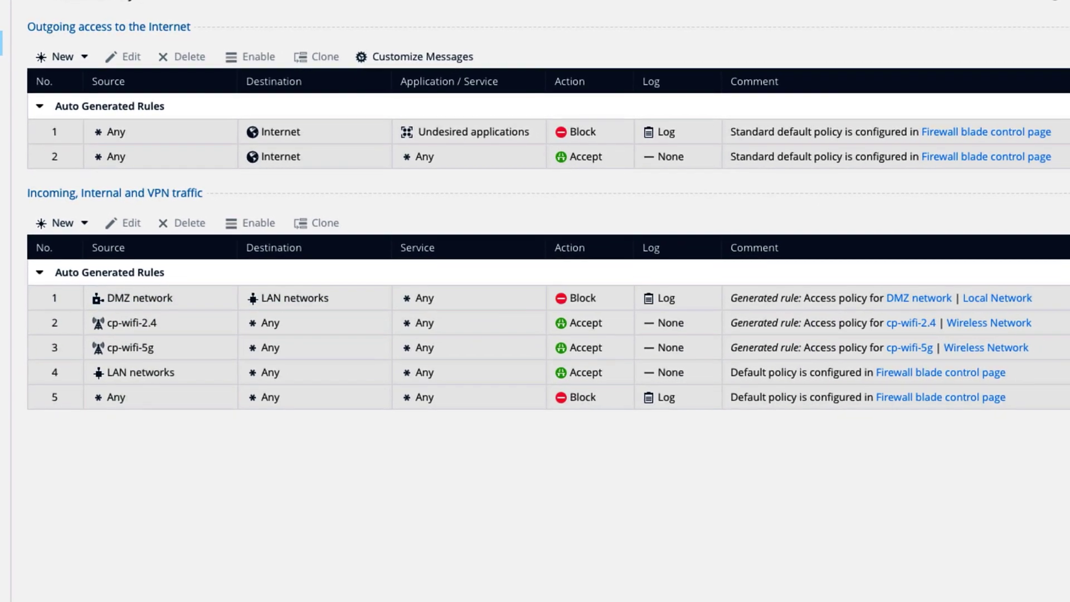
- Open a new browser tab and load google.com to test connectivity
{"action": "key", "text": "super+t"}
{"action": "type", "text": "go"}
{"action": "key", "text": "Return"}
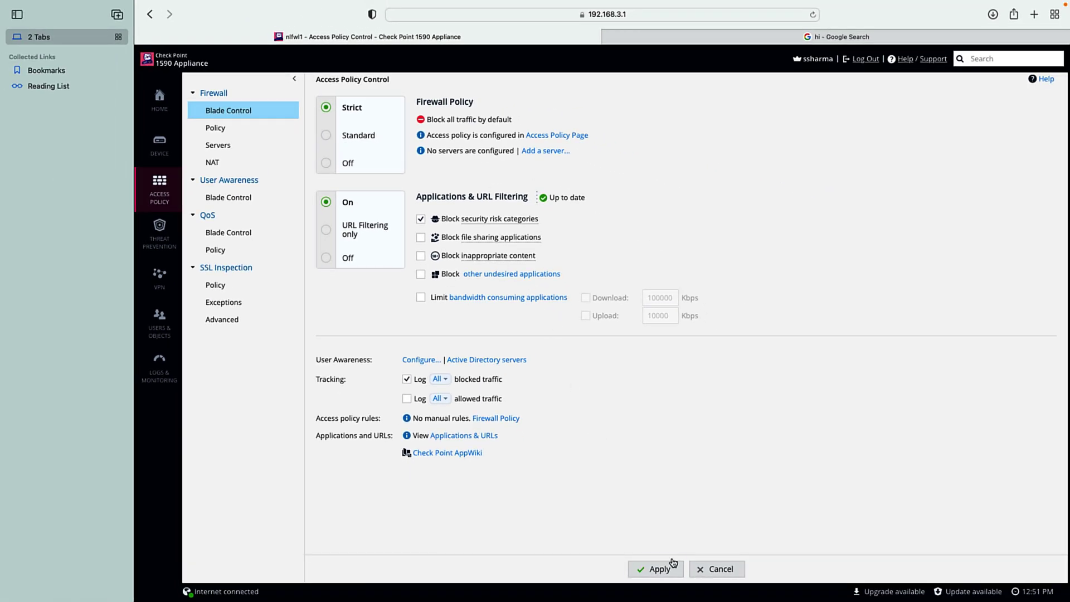
- Apply the Strict firewall policy, then try loading google.com in the second tab
{"action": "left_click", "coordinate": [669, 567]}
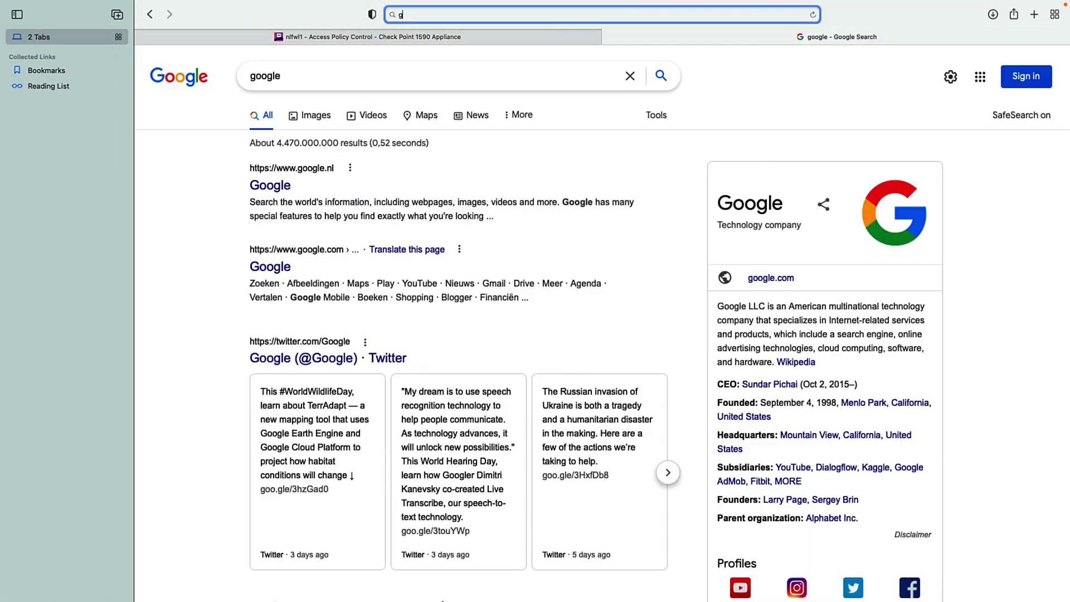
{"action": "type", "text": "google.com"}
{"action": "key", "text": "Return"}
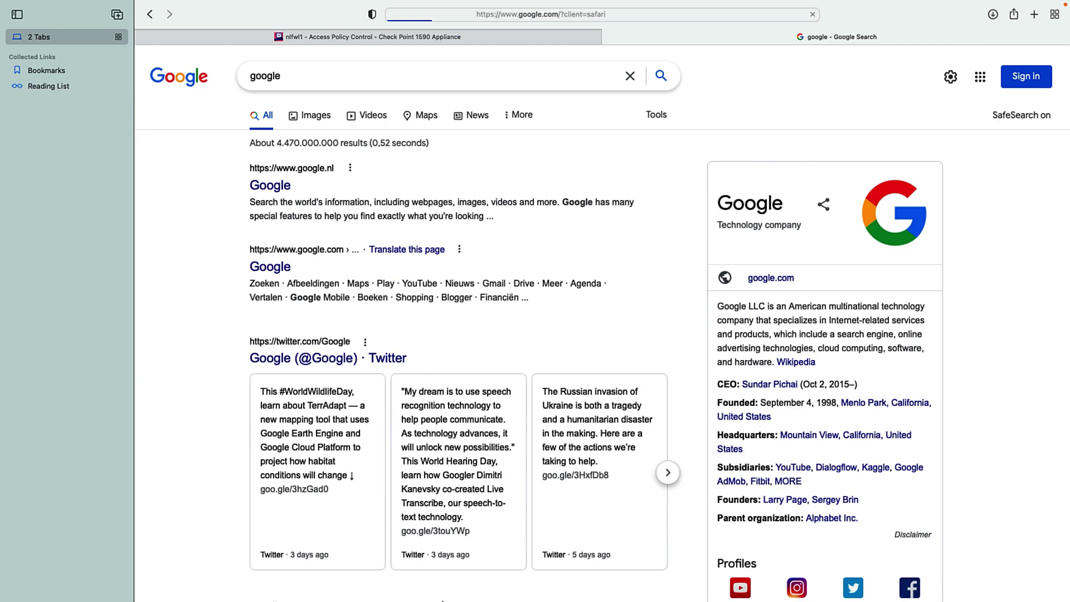
{"action": "mouse_move", "coordinate": [617, 4]}
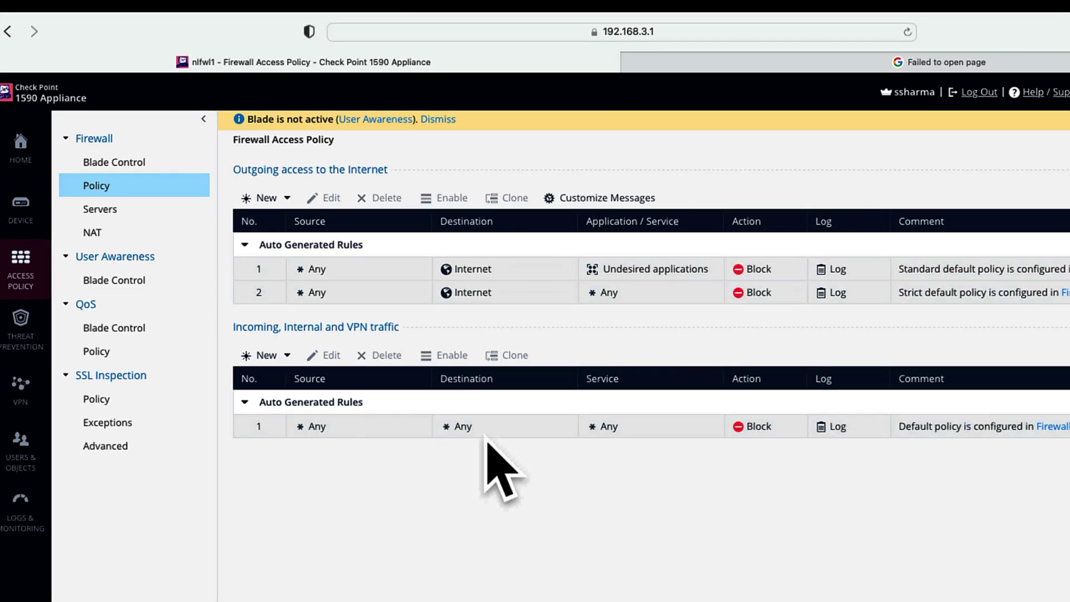
- Return to the Check Point firewall policy and view the Network Objects list
{"action": "left_click", "coordinate": [944, 61]}
{"action": "left_click", "coordinate": [399, 64]}
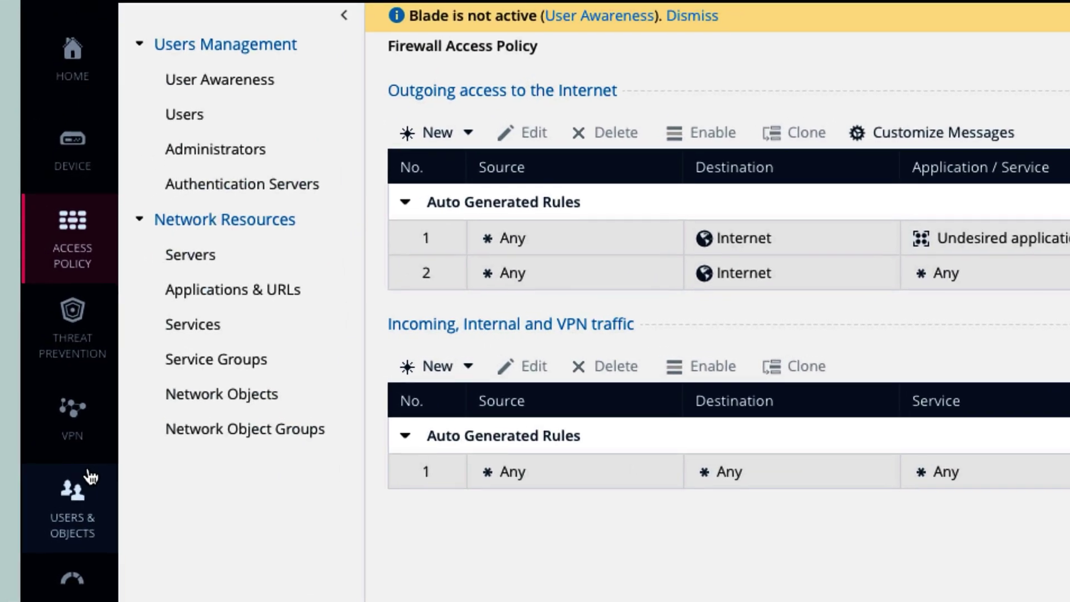
{"action": "mouse_move", "coordinate": [79, 498]}
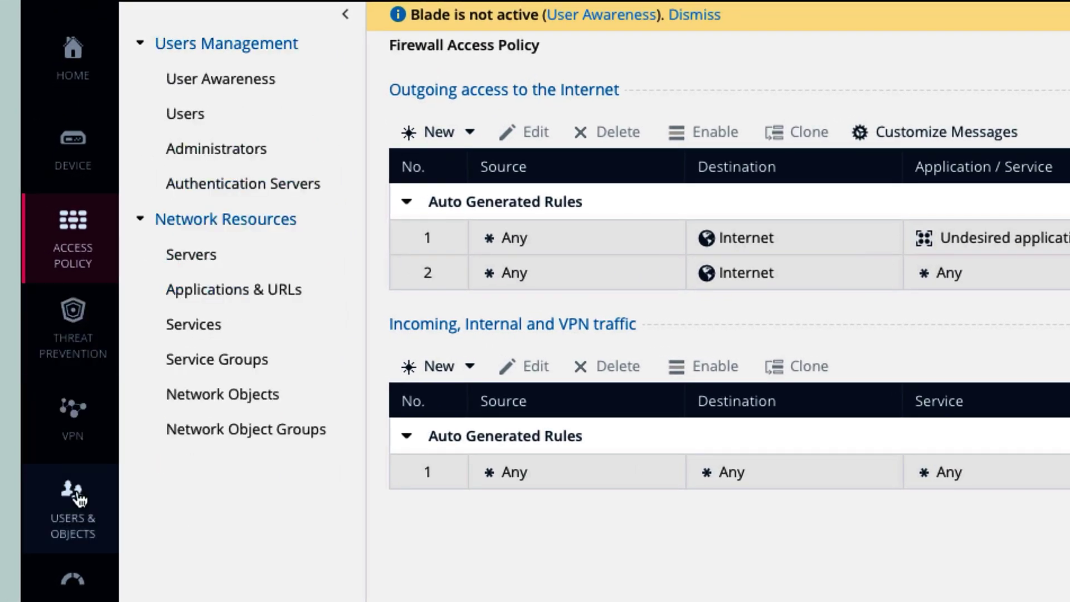
{"action": "left_click", "coordinate": [70, 532]}
{"action": "left_click", "coordinate": [249, 393]}
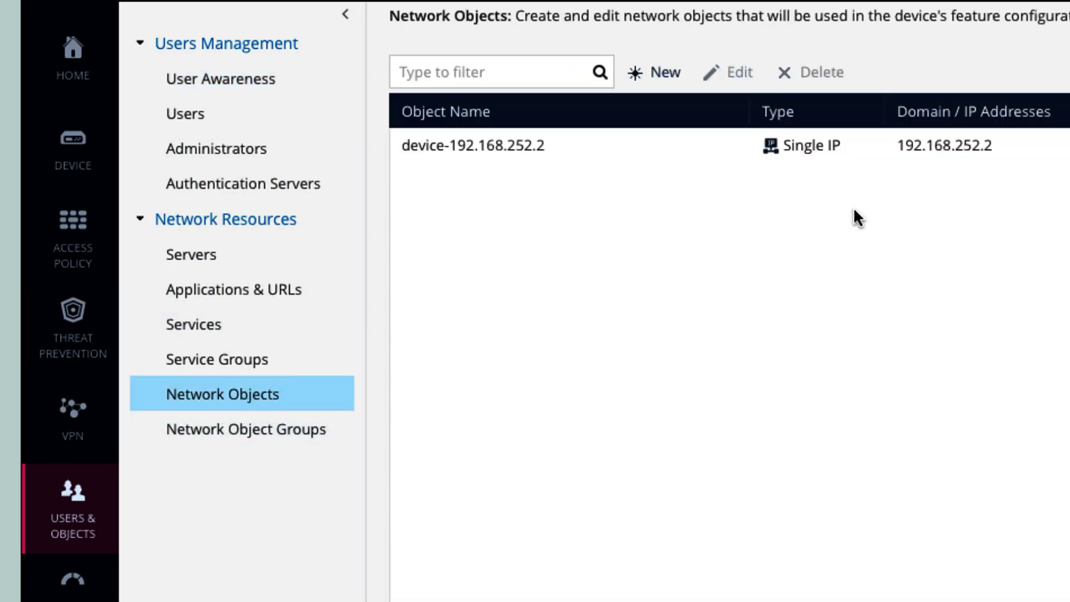
{"action": "mouse_move", "coordinate": [113, 262]}
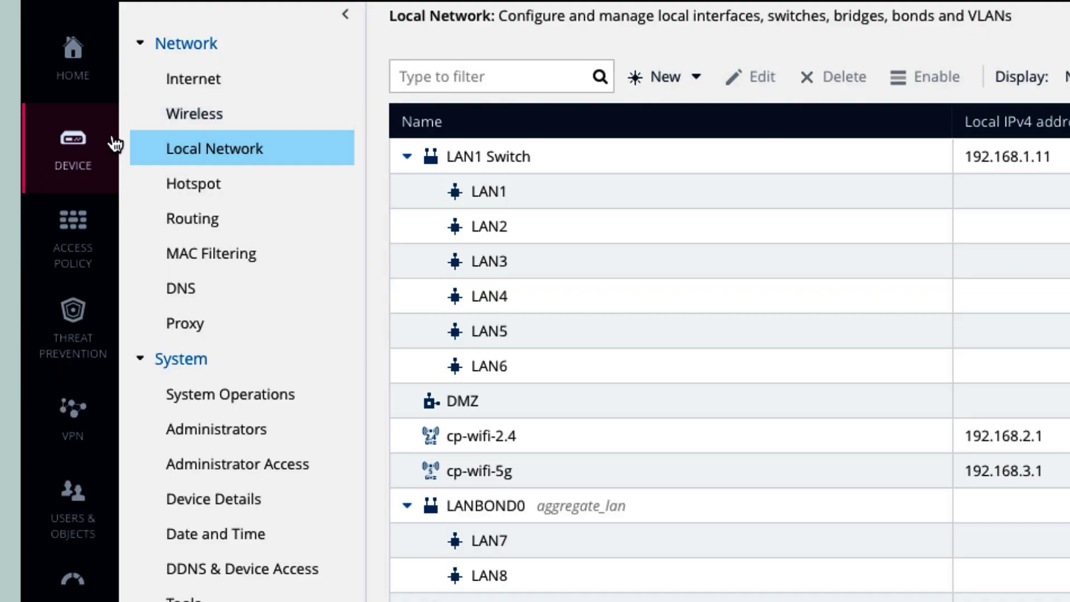
- Review the cp-wifi-2.4 and cp-wifi-5g interface addressing, closing both without changes
{"action": "left_click", "coordinate": [329, 101]}
{"action": "left_click", "coordinate": [591, 165]}
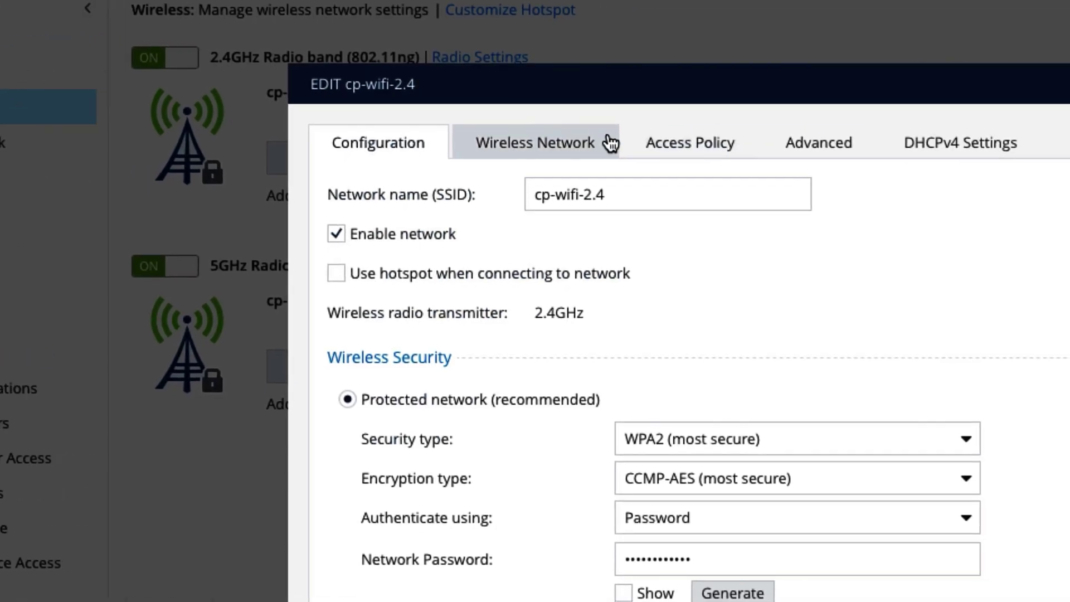
{"action": "left_click", "coordinate": [853, 148]}
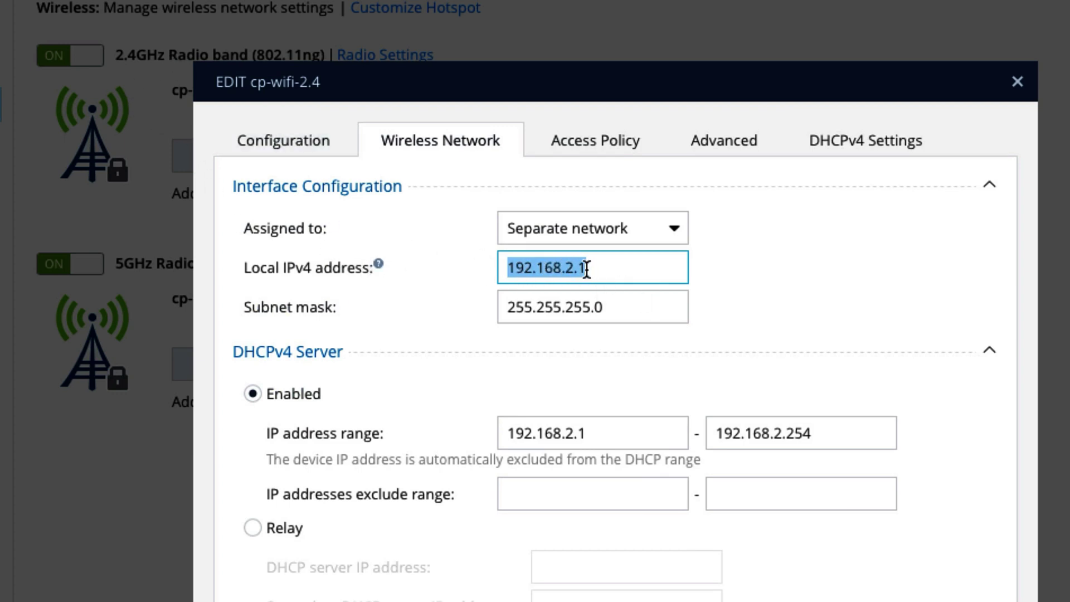
{"action": "key", "text": "Return"}
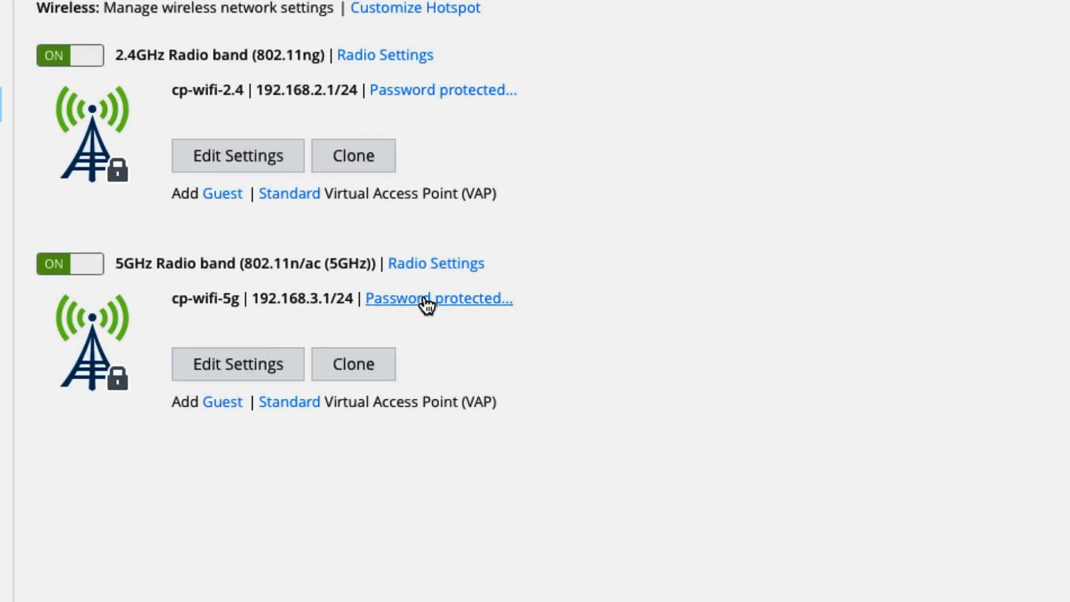
{"action": "left_click", "coordinate": [250, 381]}
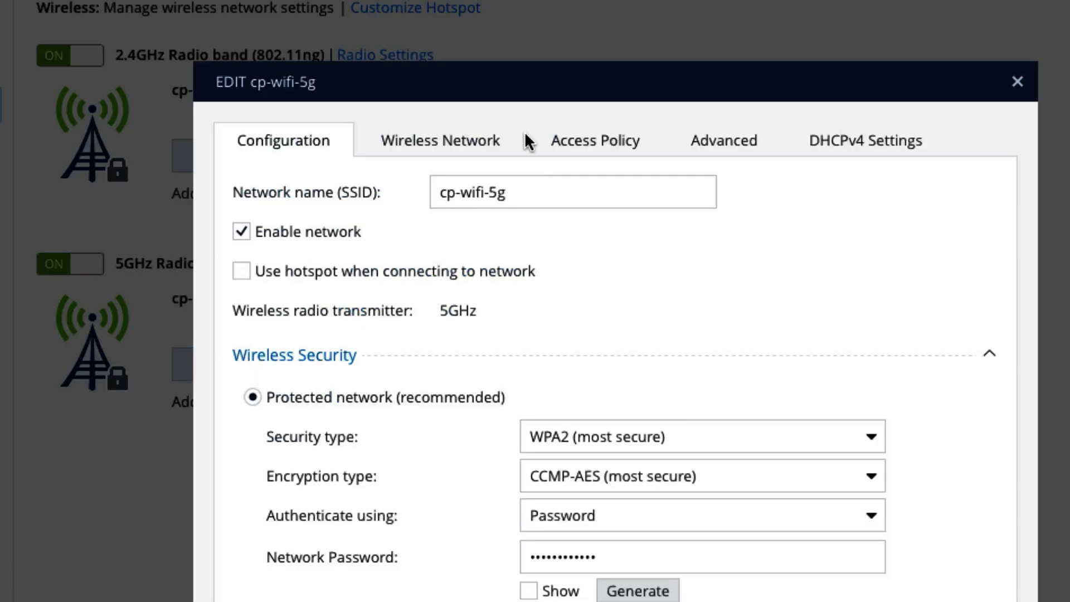
{"action": "left_click", "coordinate": [462, 154]}
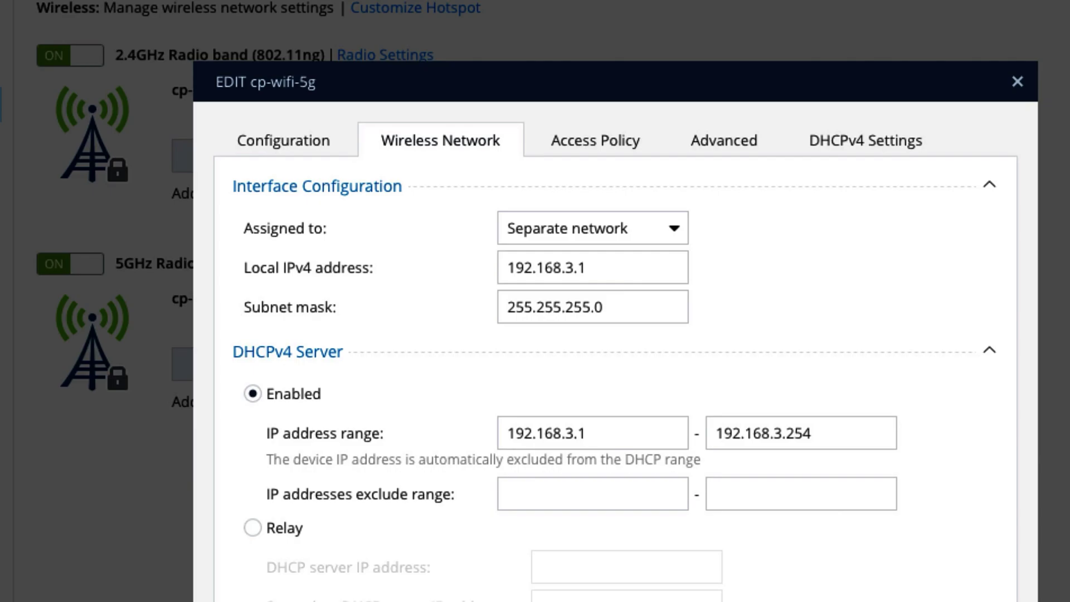
{"action": "key", "text": "Return"}
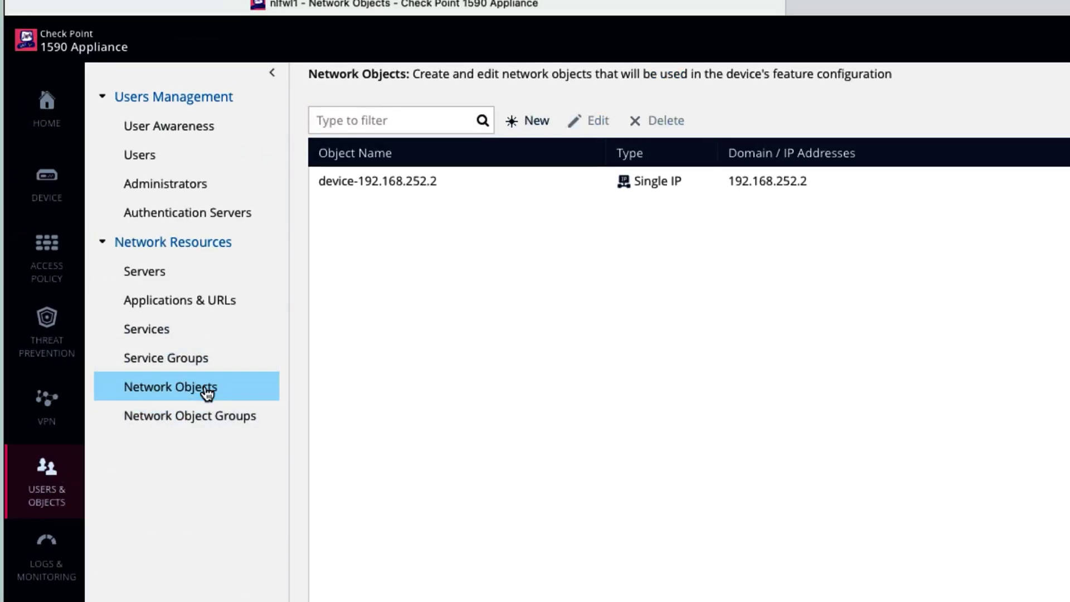
- Start a new IP Range network object and begin entering its first address
{"action": "left_click", "coordinate": [527, 121]}
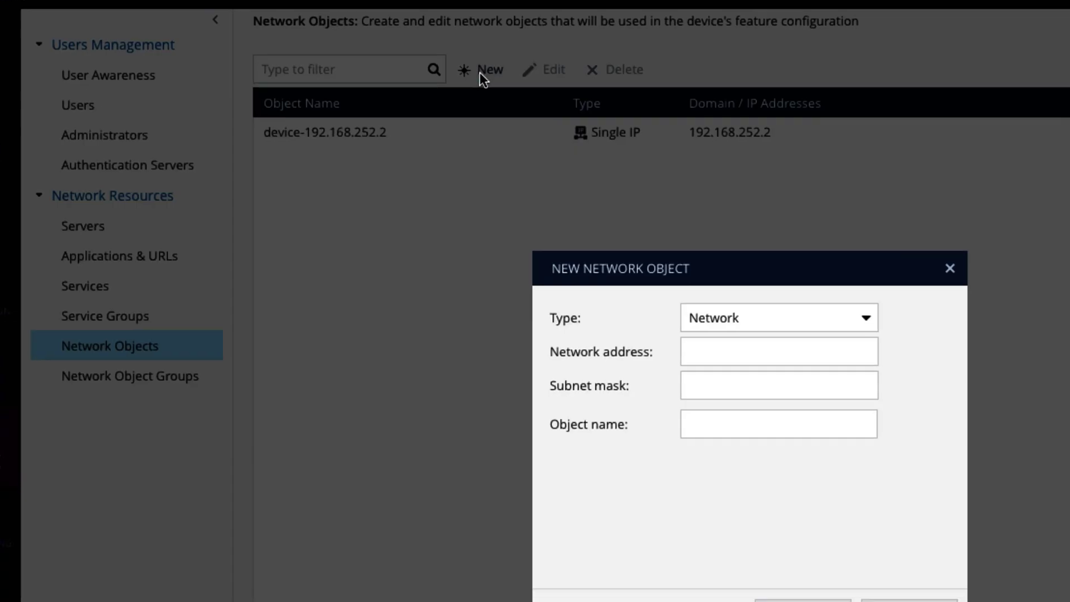
{"action": "left_click", "coordinate": [710, 270]}
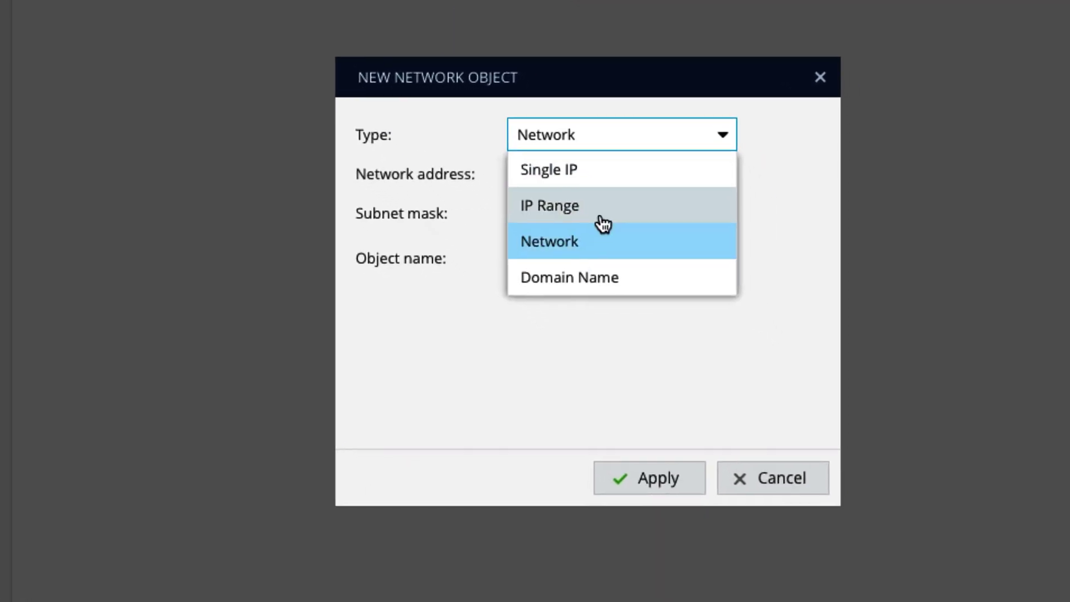
{"action": "left_click", "coordinate": [718, 350]}
{"action": "left_click", "coordinate": [694, 305]}
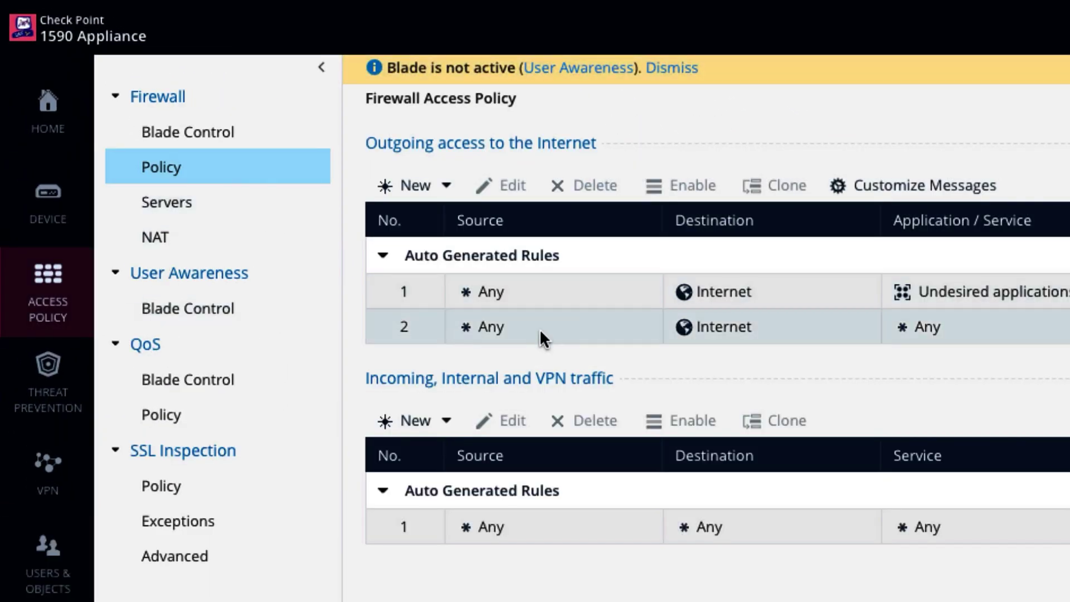
- Add a top outgoing rule with source wireless_nlfwl and action Accept
{"action": "left_click", "coordinate": [444, 193]}
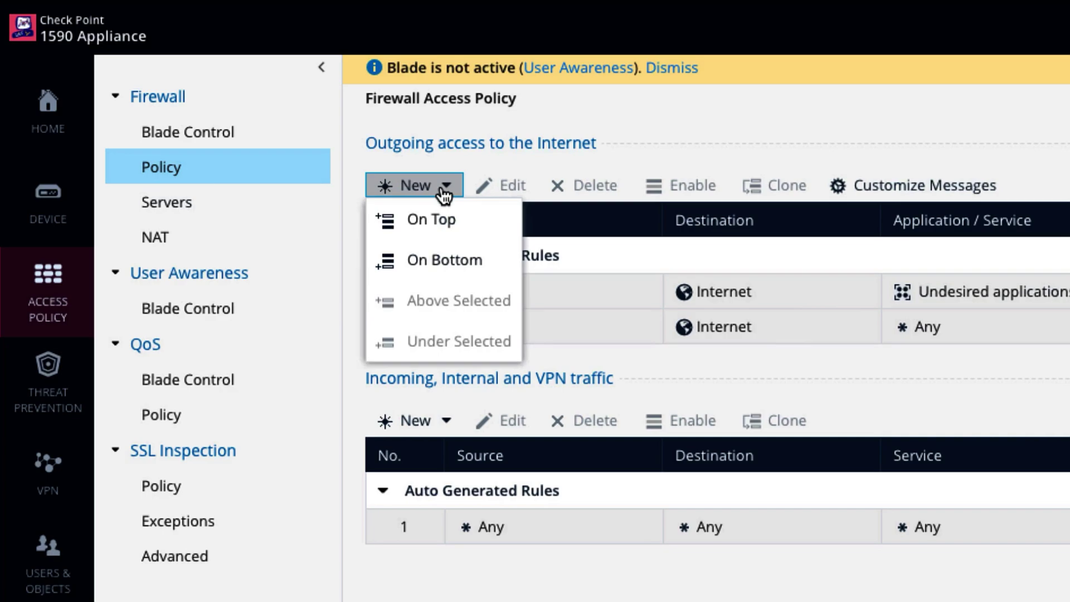
{"action": "left_click", "coordinate": [451, 230]}
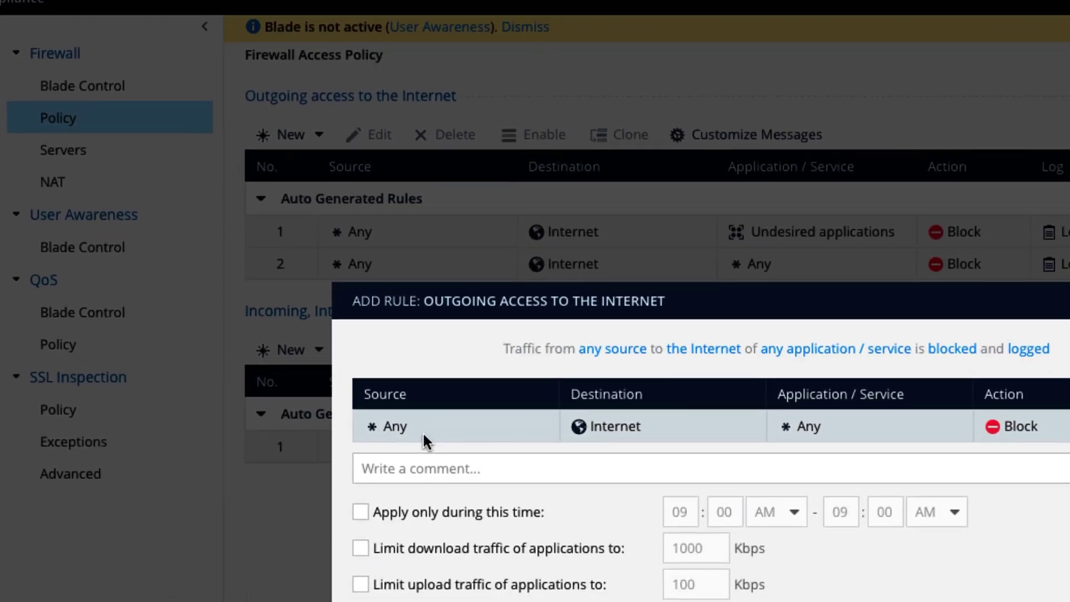
{"action": "left_click", "coordinate": [479, 465]}
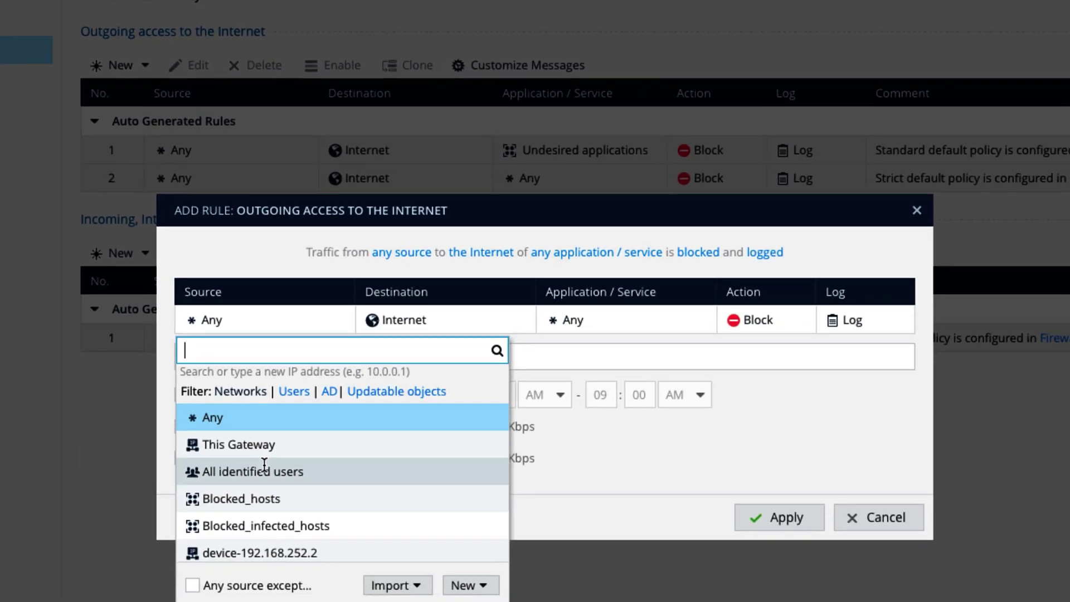
{"action": "scroll", "coordinate": [266, 471], "scroll_direction": "down", "scroll_amount": 5}
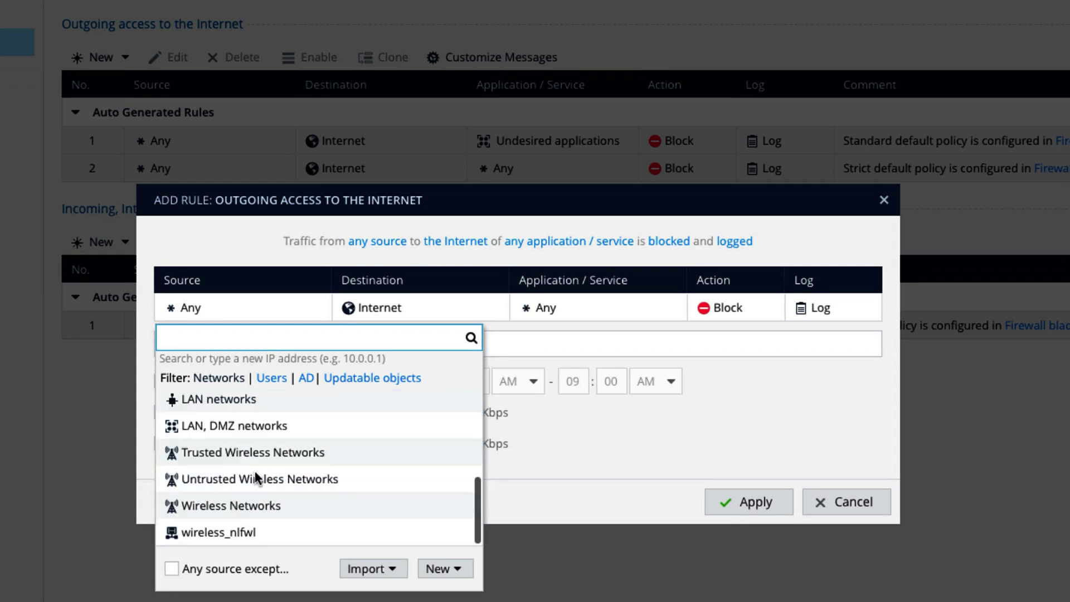
{"action": "left_click", "coordinate": [249, 524]}
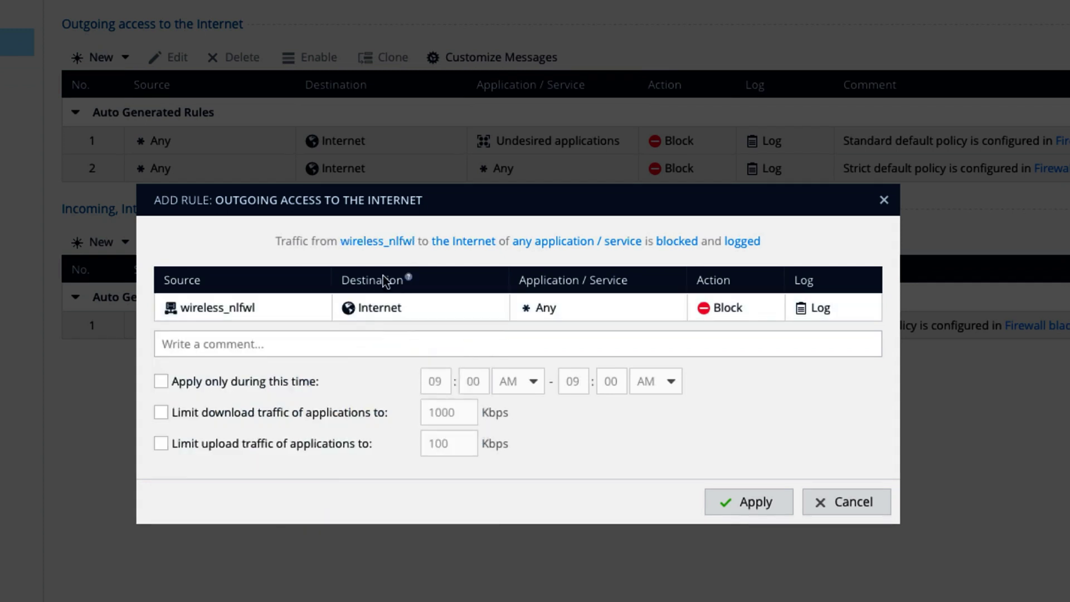
{"action": "left_click", "coordinate": [727, 310]}
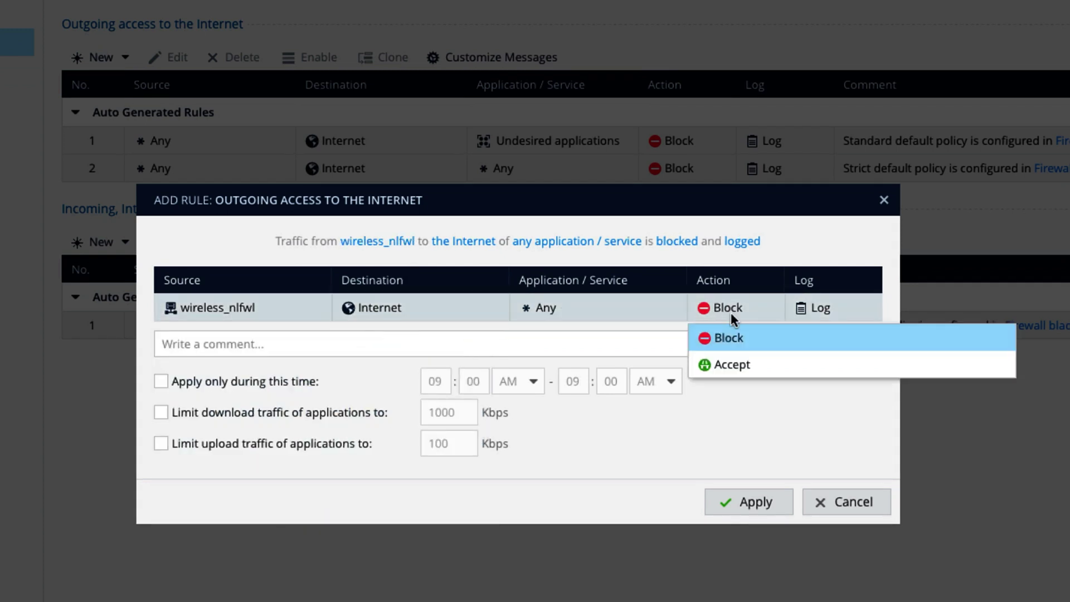
{"action": "left_click", "coordinate": [739, 367]}
{"action": "left_click", "coordinate": [753, 501]}
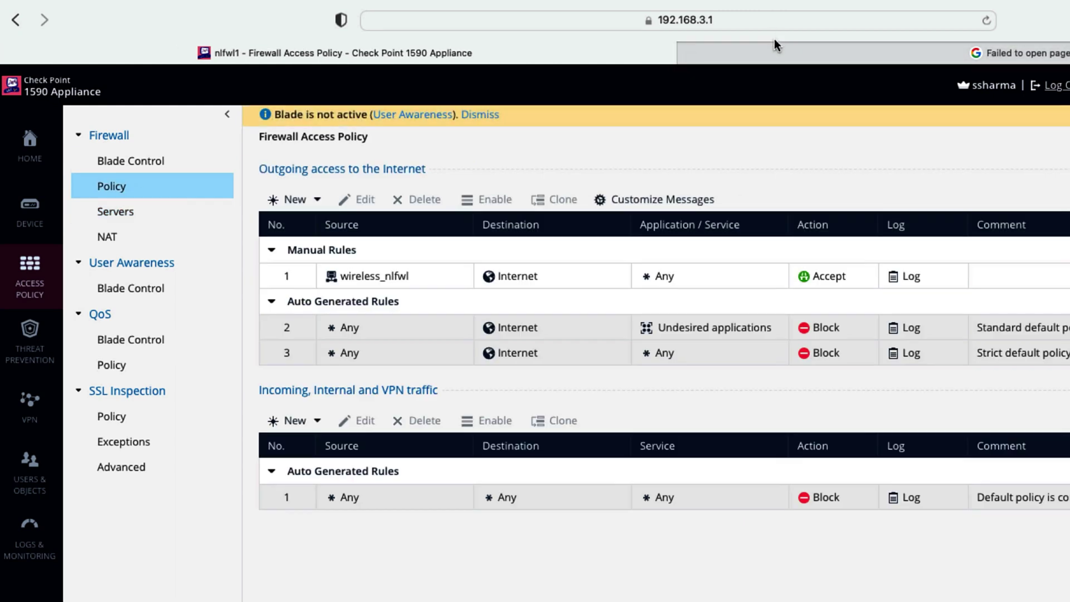
- Reload the Google tab and search for 'hi'
{"action": "left_click", "coordinate": [730, 52]}
{"action": "mouse_move", "coordinate": [623, 5]}
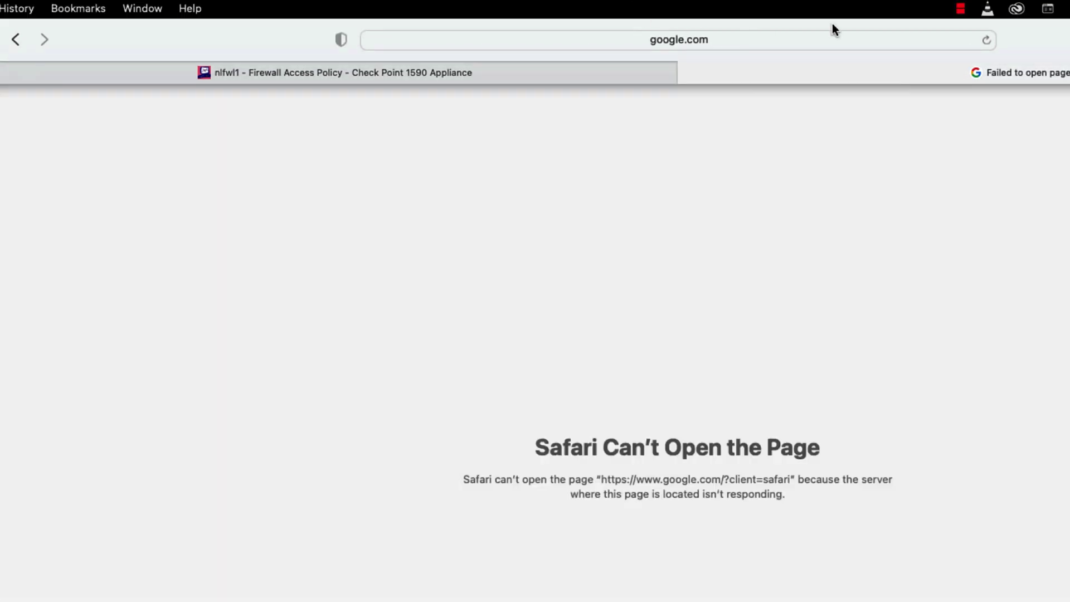
{"action": "left_click", "coordinate": [986, 41]}
{"action": "left_click", "coordinate": [540, 439]}
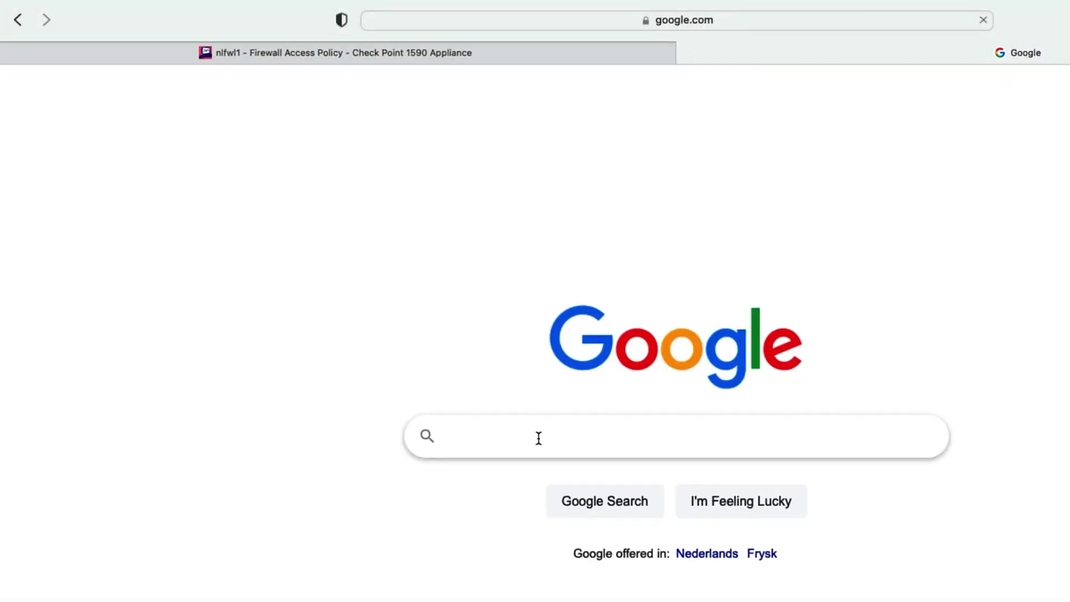
{"action": "type", "text": "hi"}
{"action": "key", "text": "Return"}
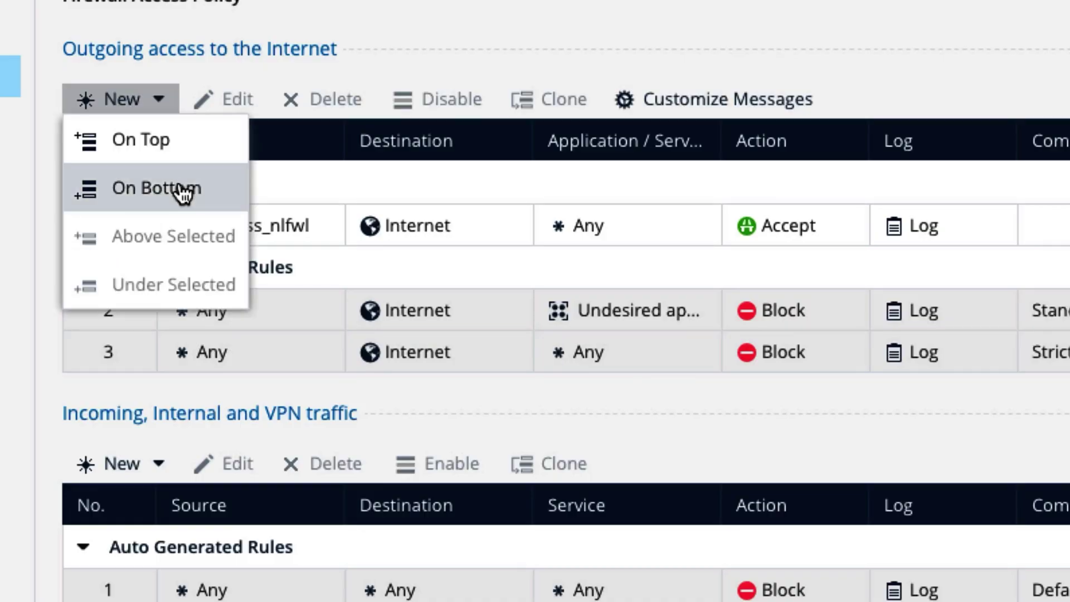
- Add a bottom rule that accepts wireless_nlfwl traffic to tekguru4u.com
{"action": "left_click", "coordinate": [184, 192]}
{"action": "left_click", "coordinate": [179, 257]}
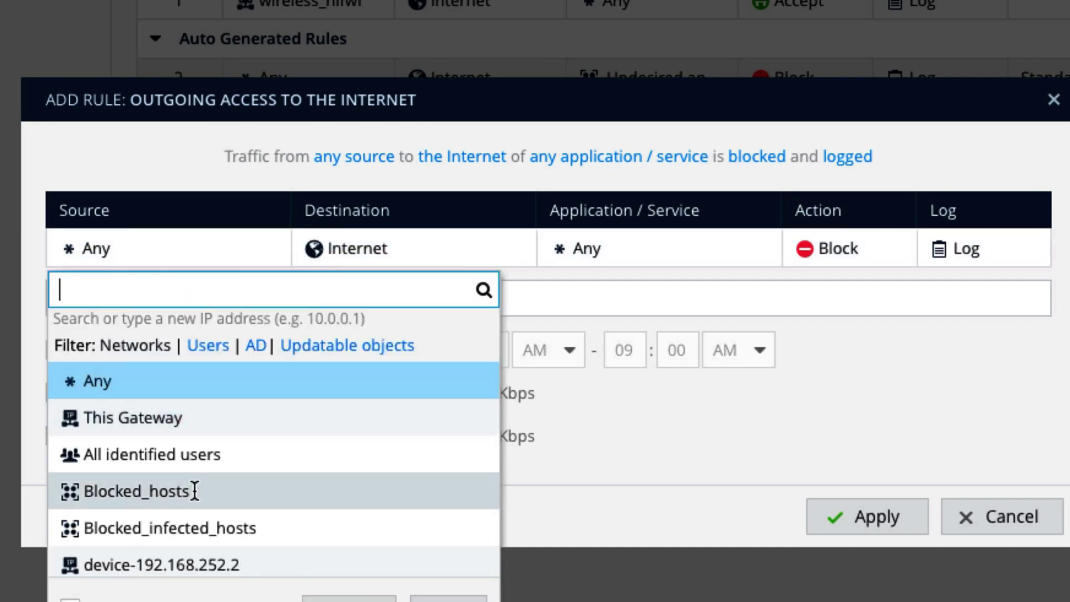
{"action": "scroll", "coordinate": [195, 490], "scroll_direction": "down", "scroll_amount": 5}
{"action": "left_click", "coordinate": [174, 566]}
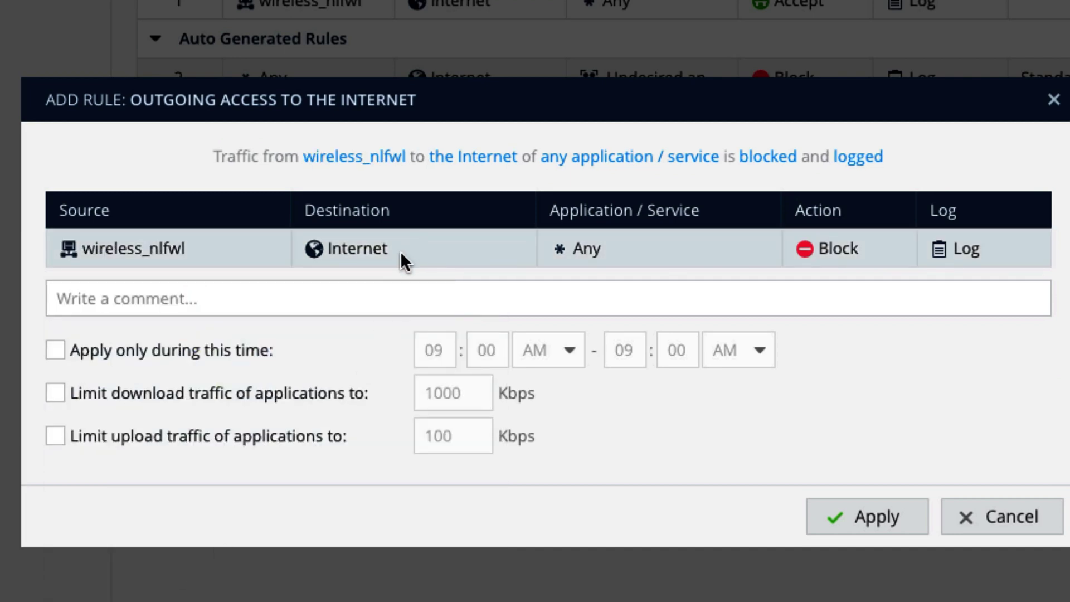
{"action": "left_click", "coordinate": [400, 252]}
{"action": "scroll", "coordinate": [403, 436], "scroll_direction": "down", "scroll_amount": 5}
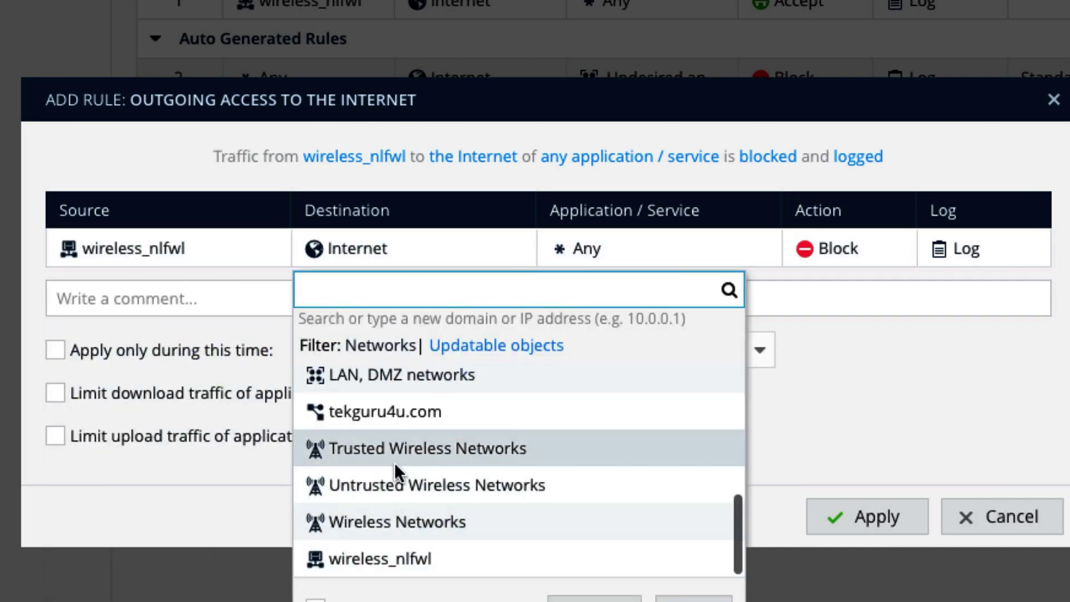
{"action": "left_click", "coordinate": [394, 415]}
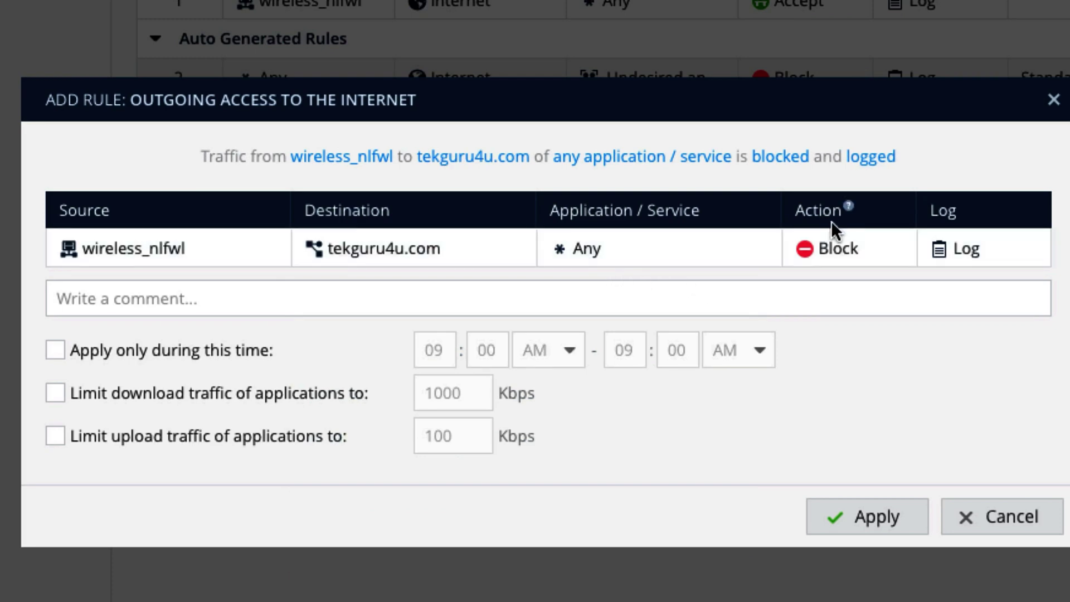
{"action": "left_click", "coordinate": [833, 246]}
{"action": "left_click", "coordinate": [864, 334]}
{"action": "left_click", "coordinate": [867, 521]}
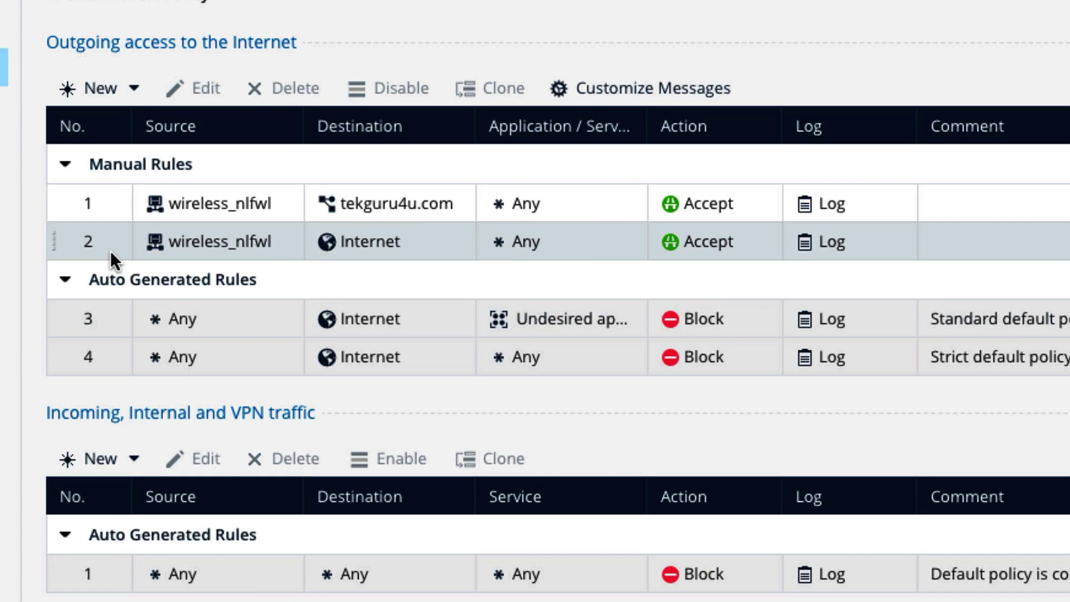
- Disable rule 2, the wireless_nlfwl-to-Internet rule
{"action": "left_click", "coordinate": [109, 249]}
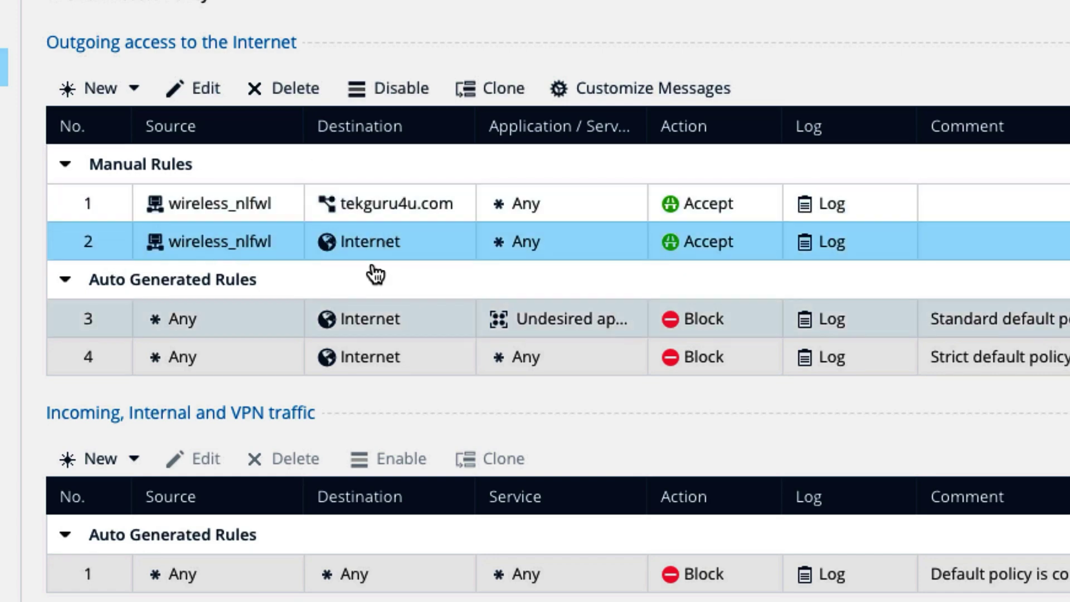
{"action": "left_click", "coordinate": [397, 93]}
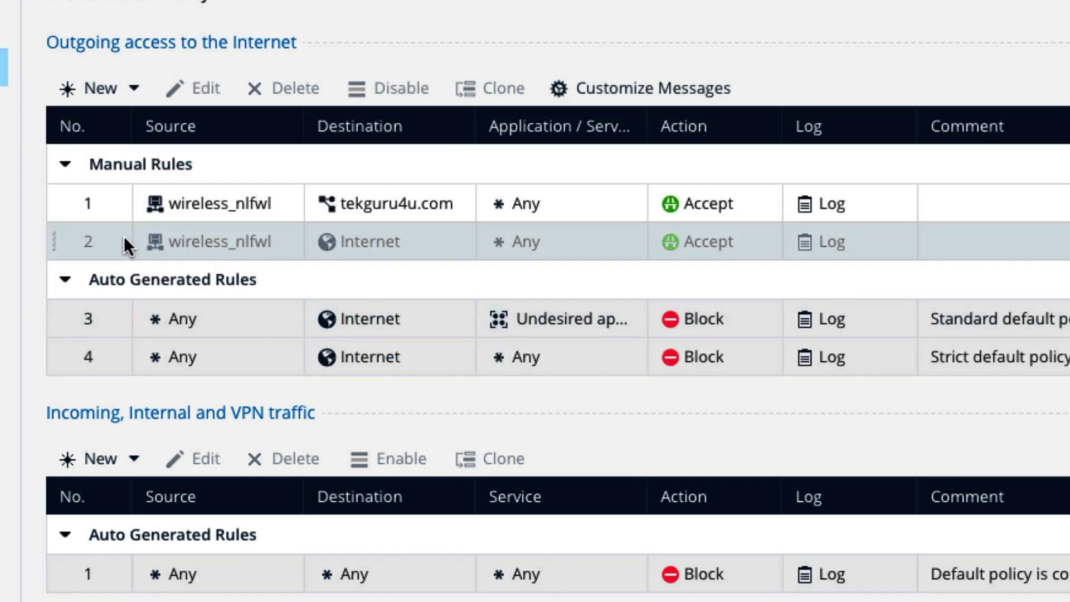
{"action": "left_click", "coordinate": [468, 203]}
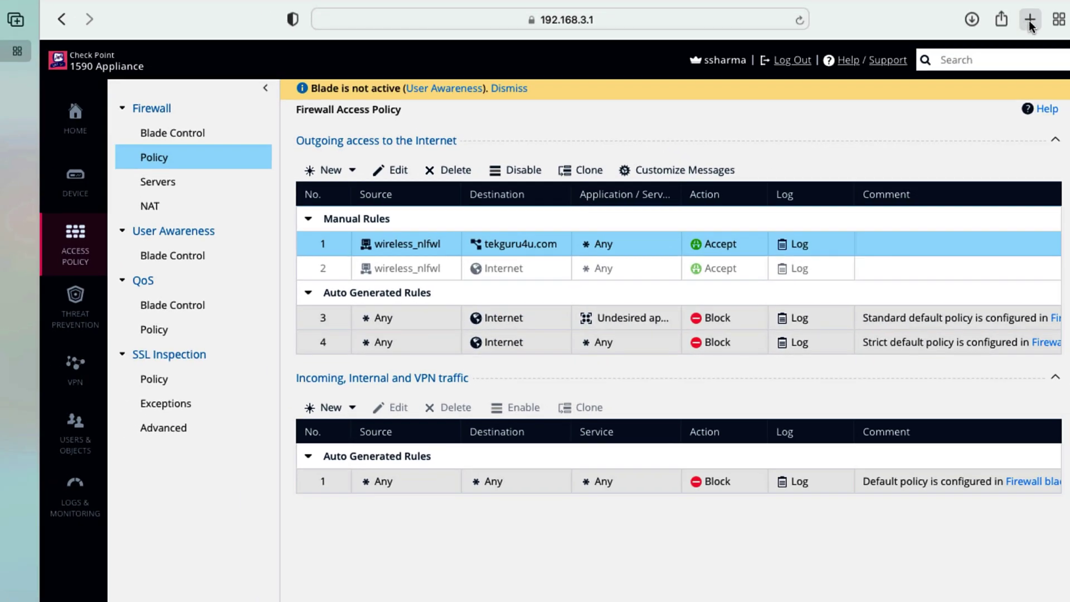
- Open one tab loading Bing and another with tekguru4u.com entered as its address
{"action": "left_click", "coordinate": [1029, 20]}
{"action": "left_click", "coordinate": [502, 262]}
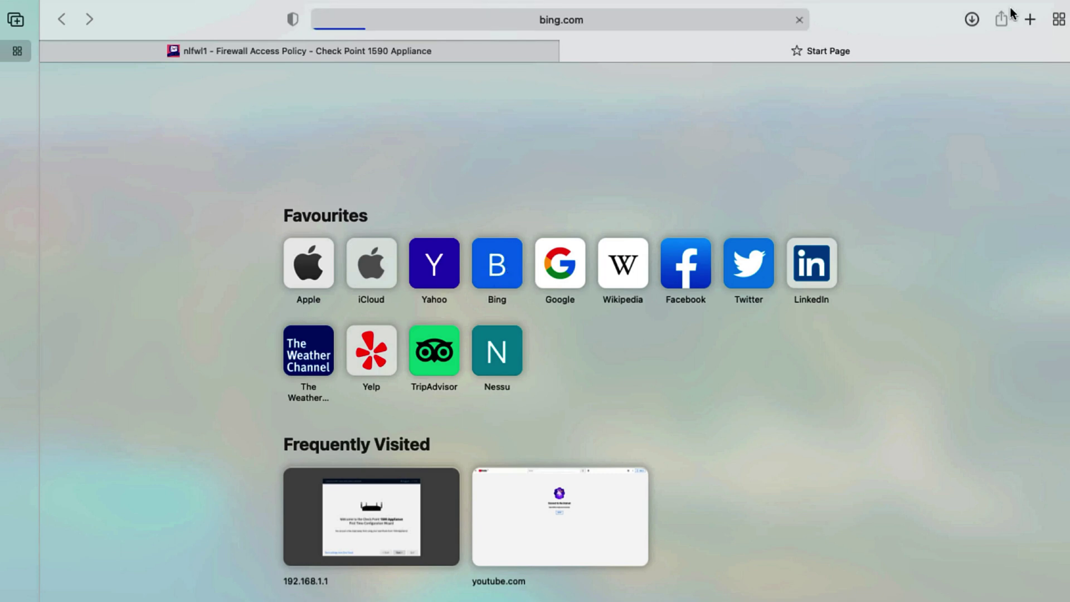
{"action": "left_click", "coordinate": [1030, 21]}
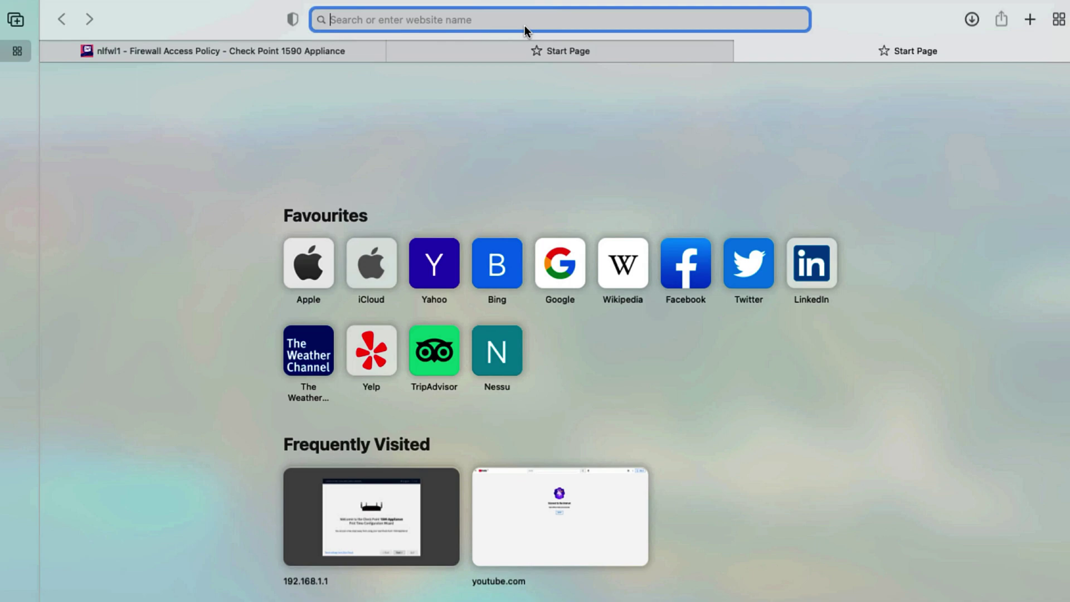
{"action": "type", "text": "t"}
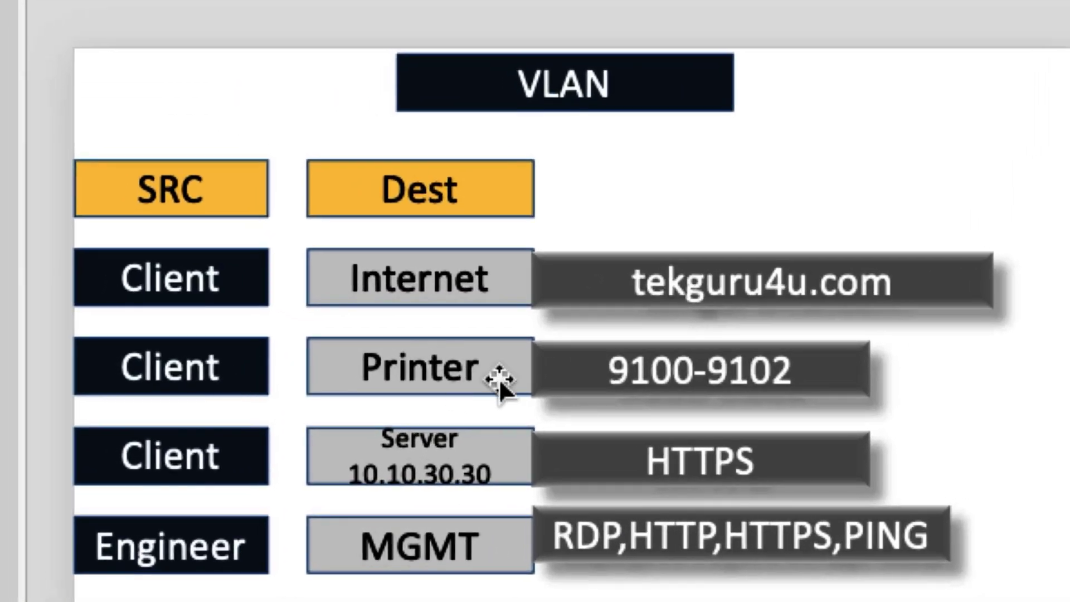
{"action": "left_click", "coordinate": [495, 378]}
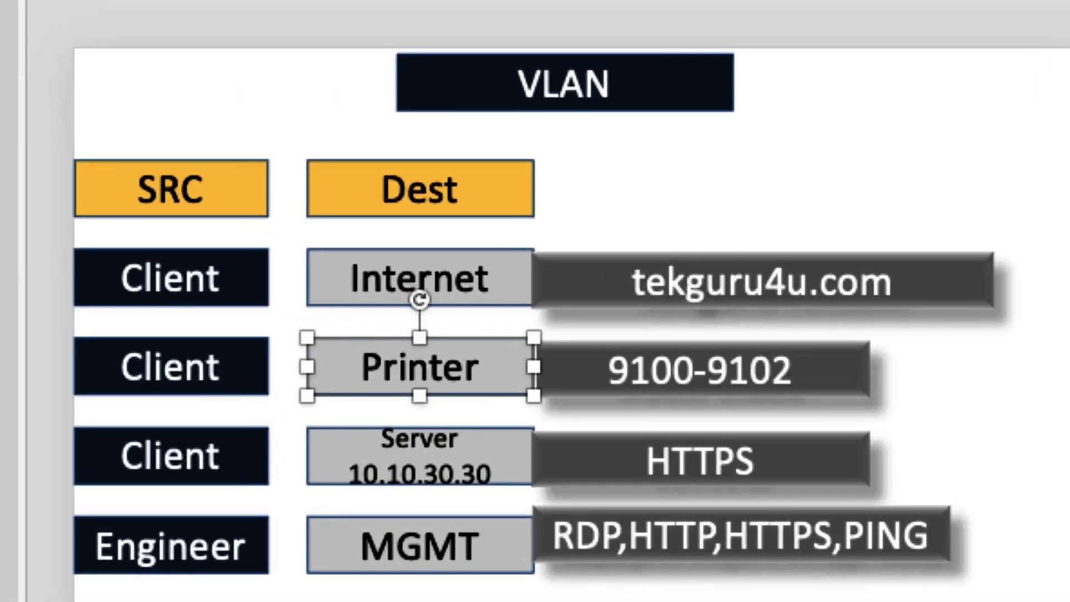
{"action": "left_click", "coordinate": [700, 380]}
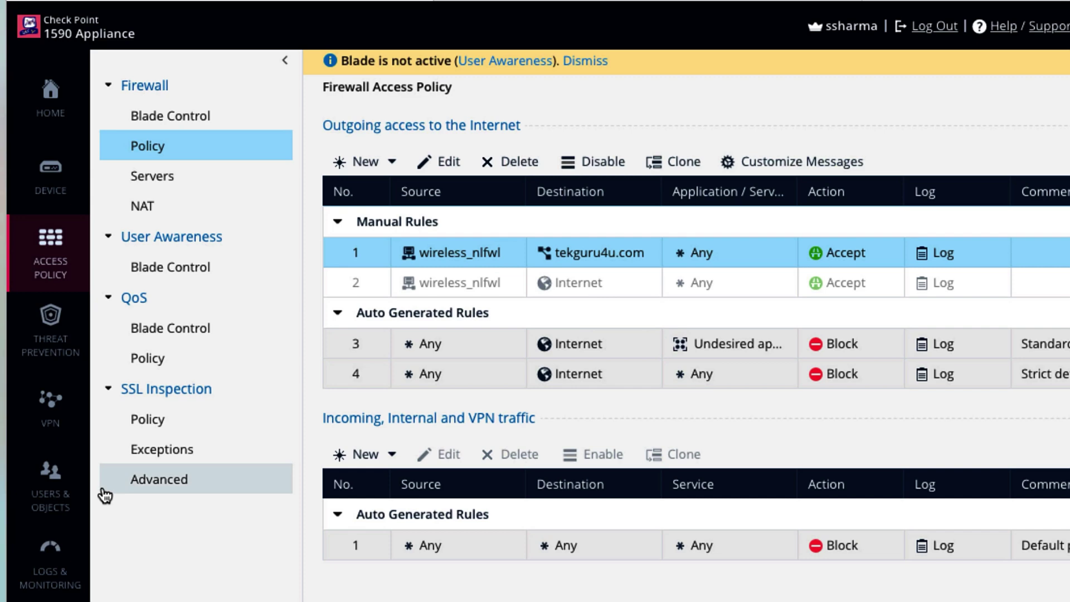
- Search the Services list for ports 9100–9102 to confirm none exist, then clear the filter
{"action": "left_click", "coordinate": [81, 503]}
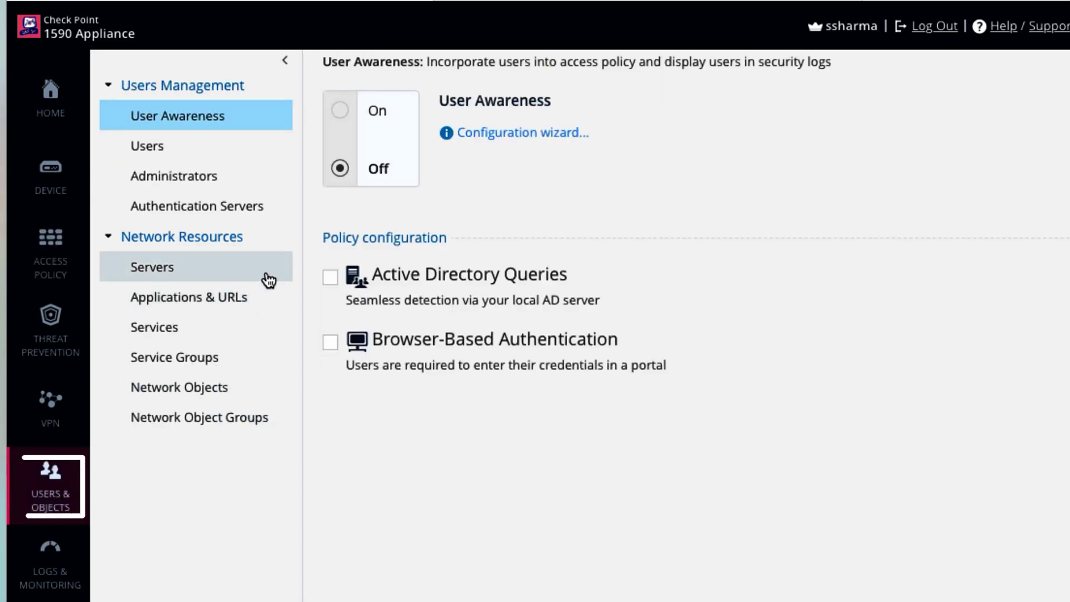
{"action": "left_click", "coordinate": [219, 280]}
{"action": "left_click", "coordinate": [179, 329]}
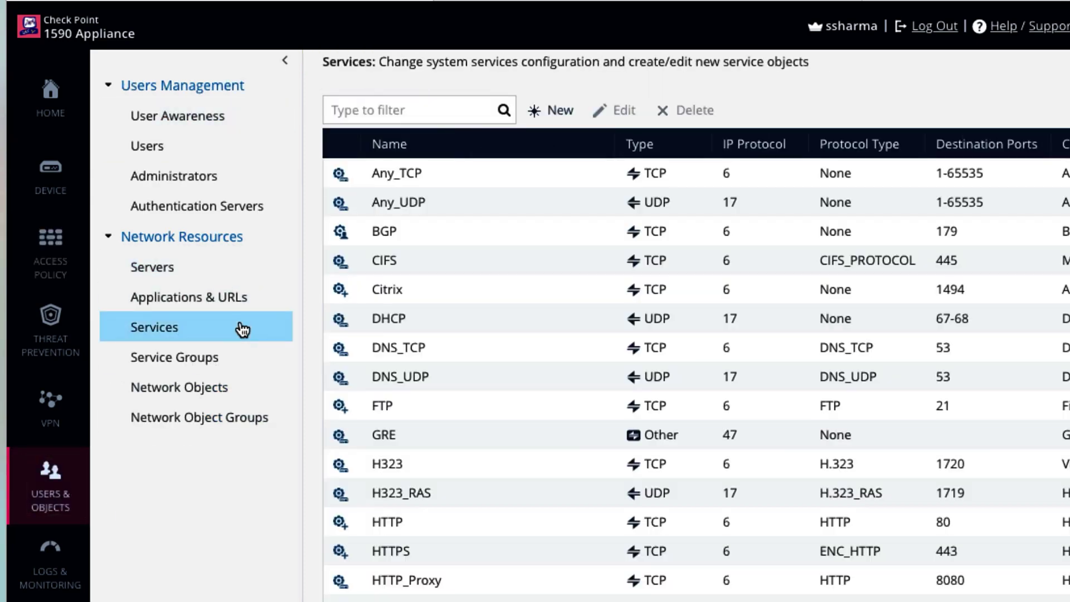
{"action": "left_click", "coordinate": [403, 110]}
{"action": "type", "text": "910"}
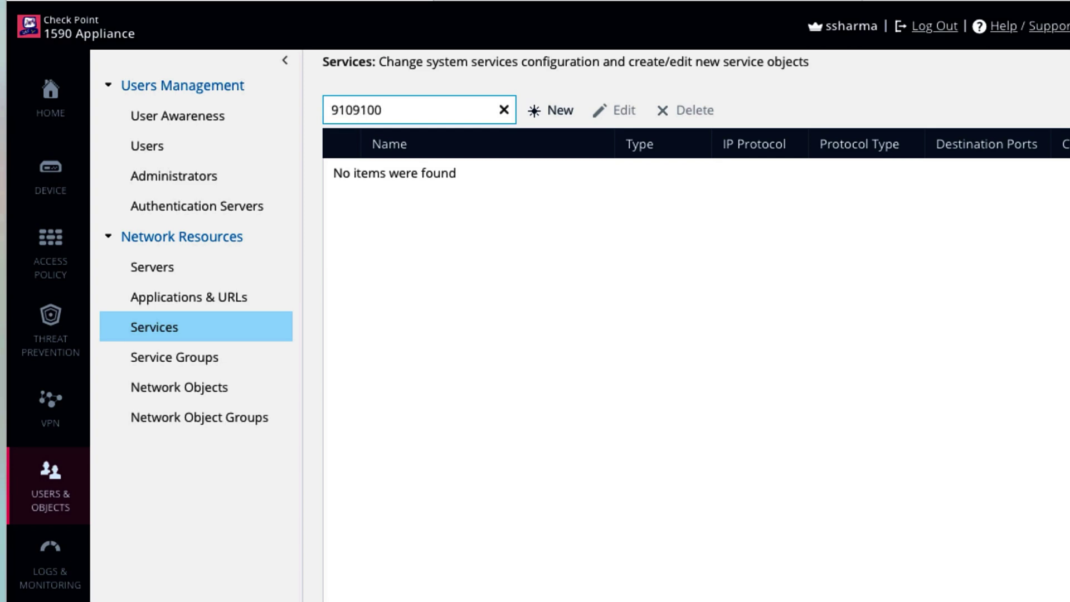
{"action": "type", "text": "9102"}
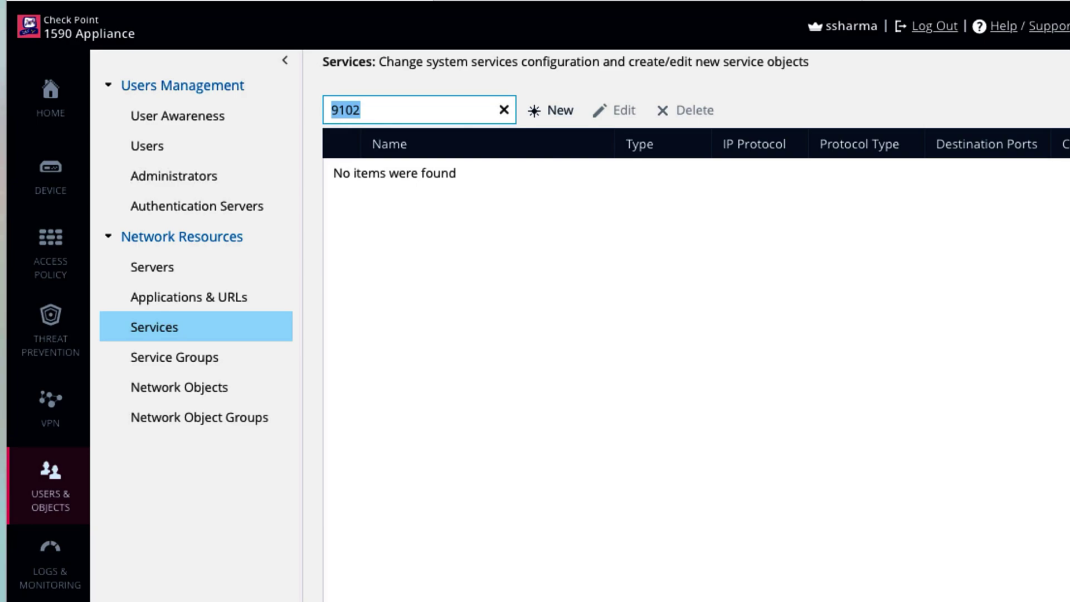
{"action": "key", "text": "BackSpace"}
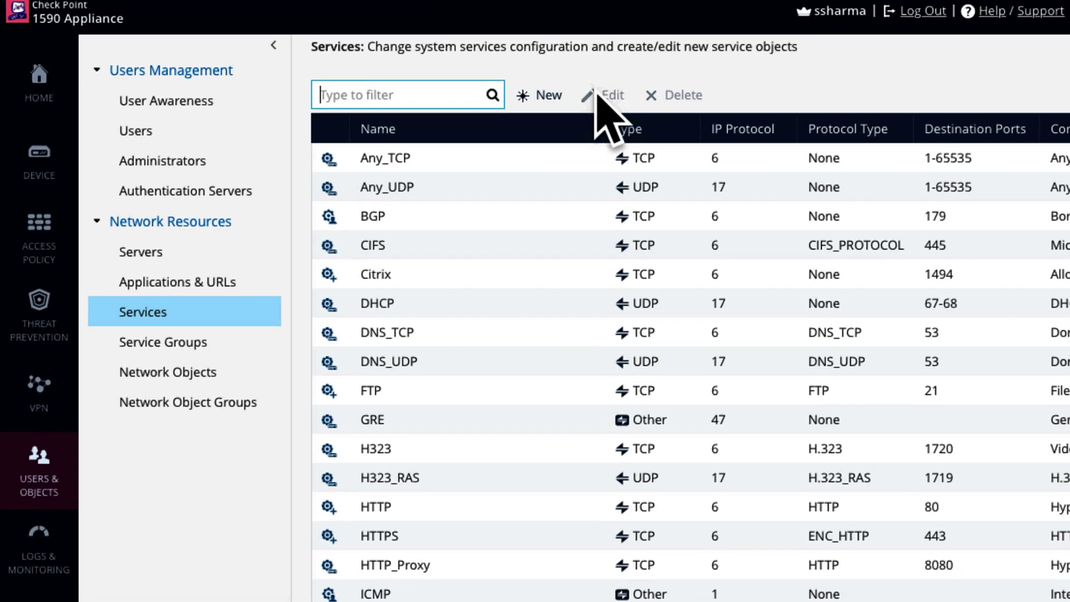
- Create TCP service 'service-9100-9102' covering ports 9100-9102
{"action": "left_click", "coordinate": [552, 109]}
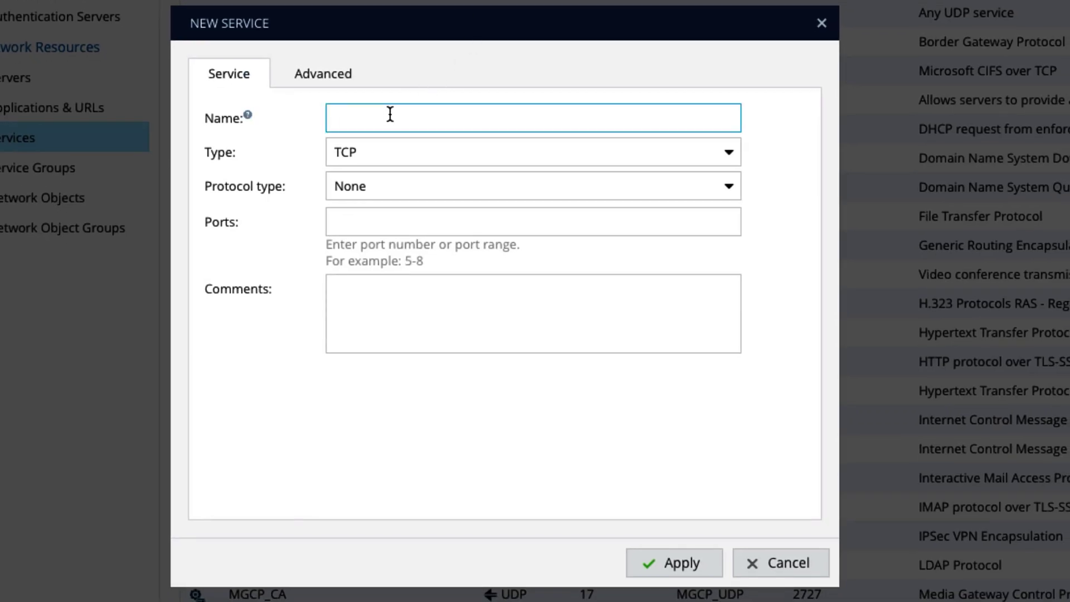
{"action": "type", "text": "service-9100-9102"}
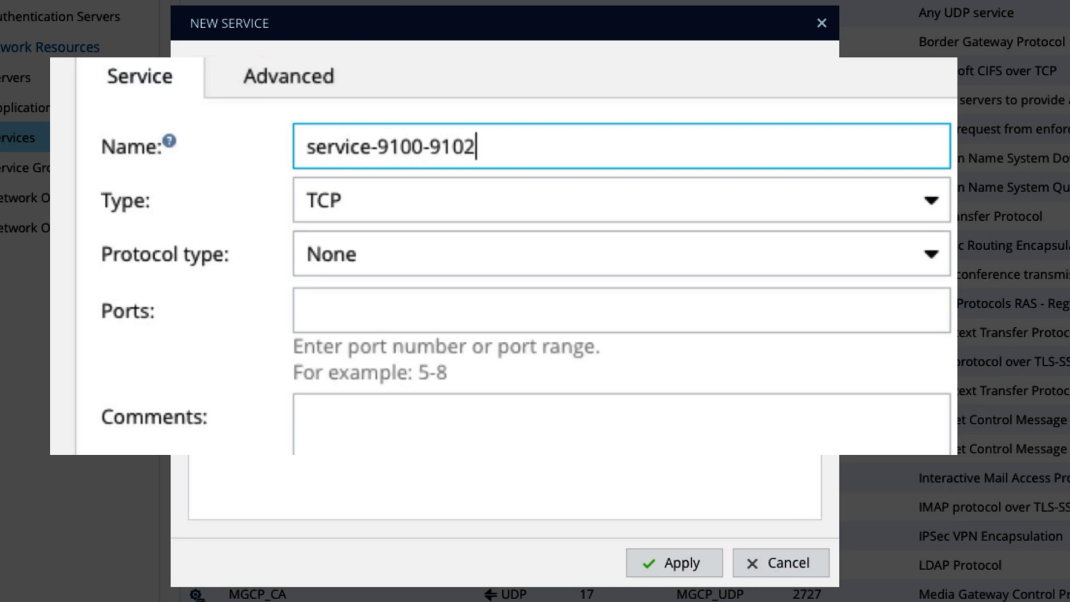
{"action": "key", "text": "Tab"}
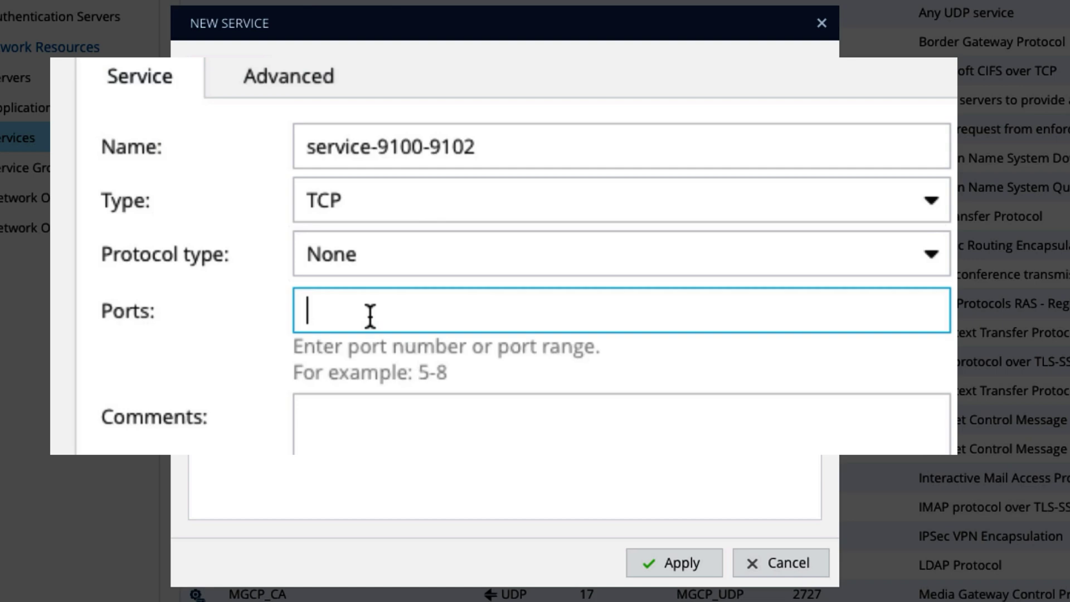
{"action": "left_click", "coordinate": [399, 369]}
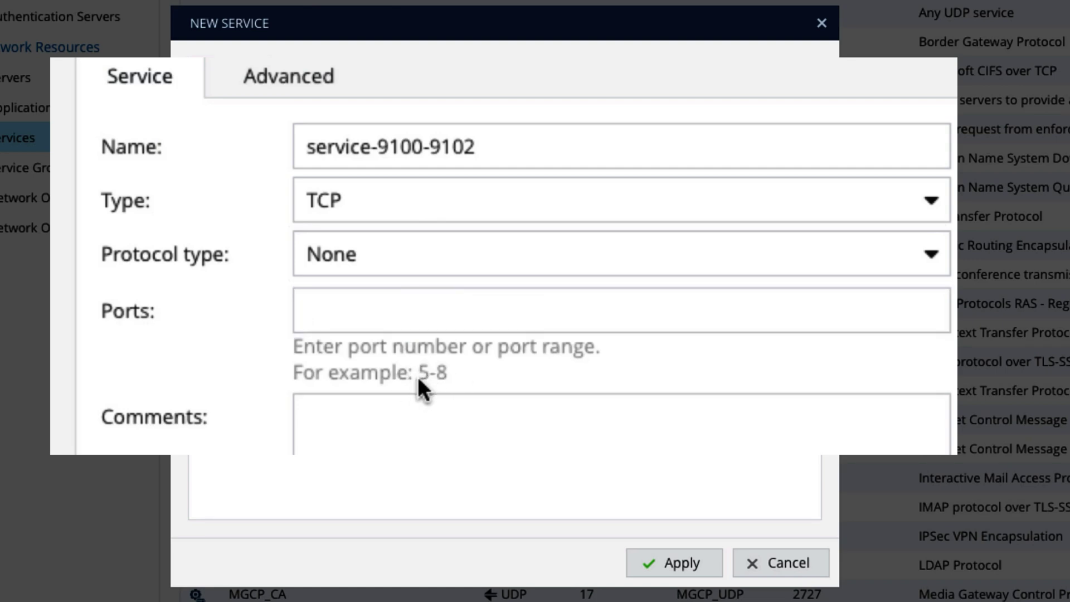
{"action": "left_click", "coordinate": [410, 304]}
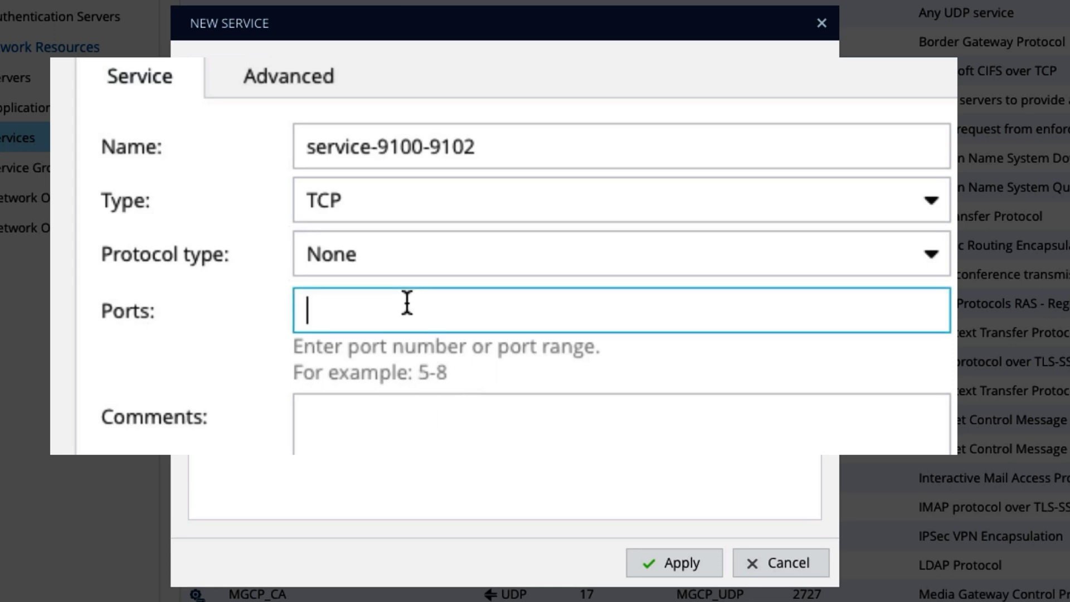
{"action": "type", "text": "910"}
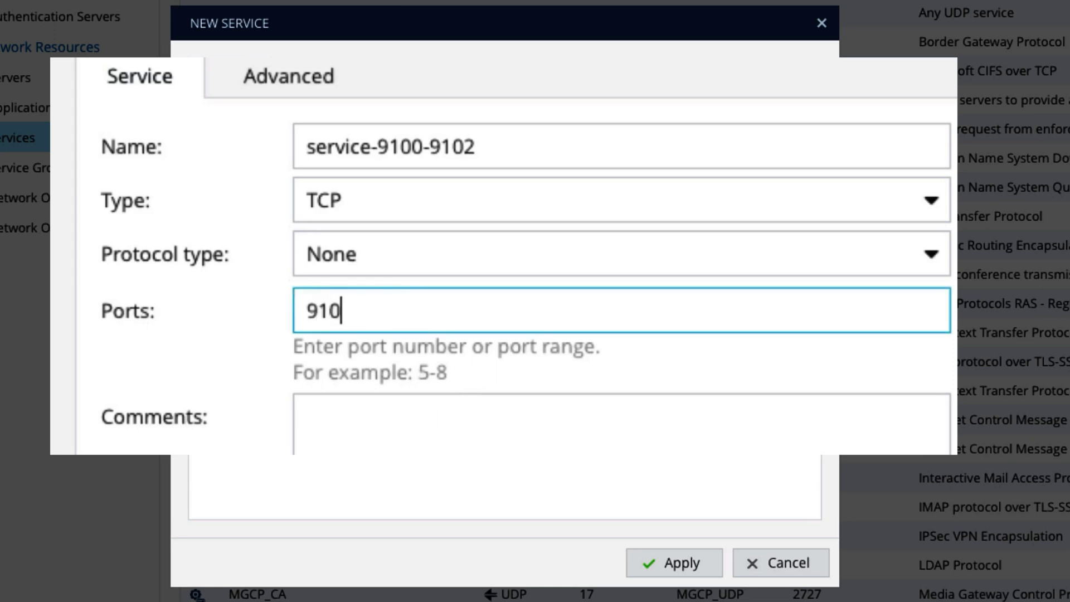
{"action": "type", "text": "0-9102"}
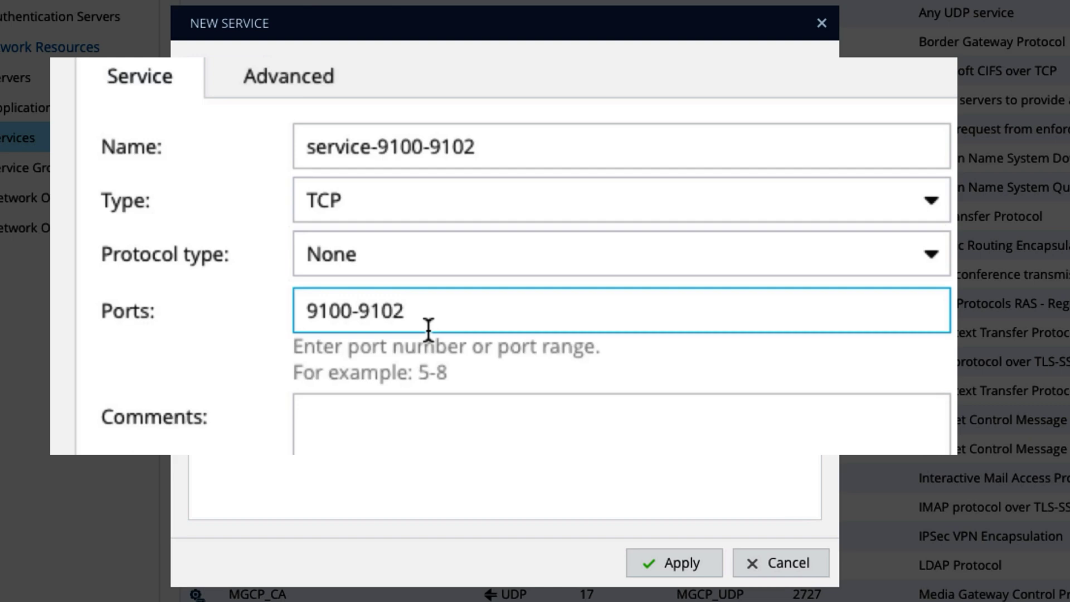
{"action": "left_click", "coordinate": [480, 286]}
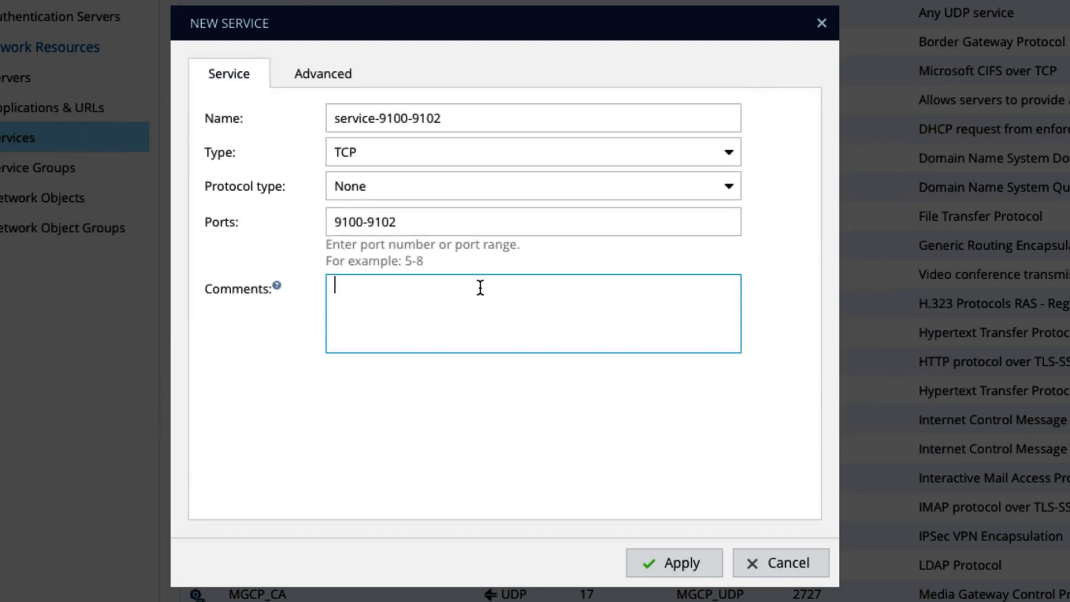
{"action": "left_click", "coordinate": [682, 563]}
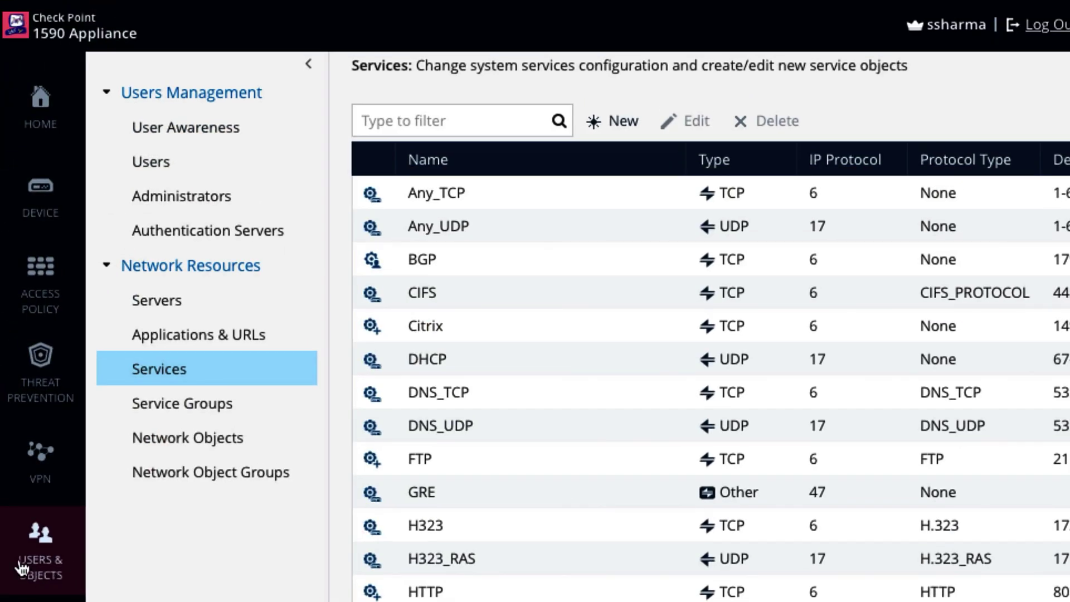
- Create network object wired_client for 10.10.10.0, mask 255.255.255.0
{"action": "left_click", "coordinate": [226, 441]}
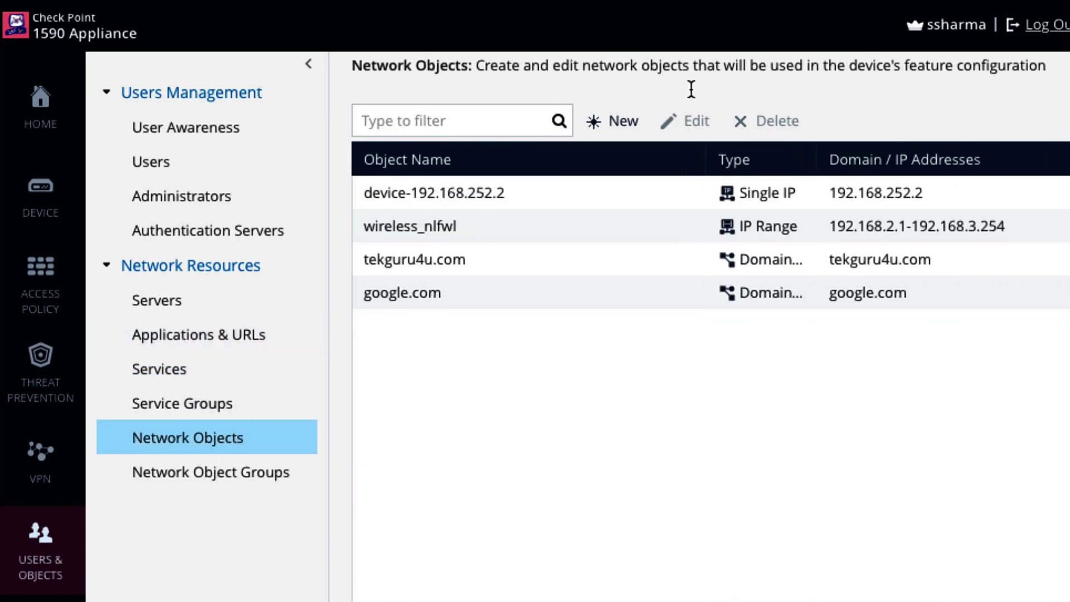
{"action": "left_click", "coordinate": [625, 121]}
{"action": "left_click", "coordinate": [683, 430]}
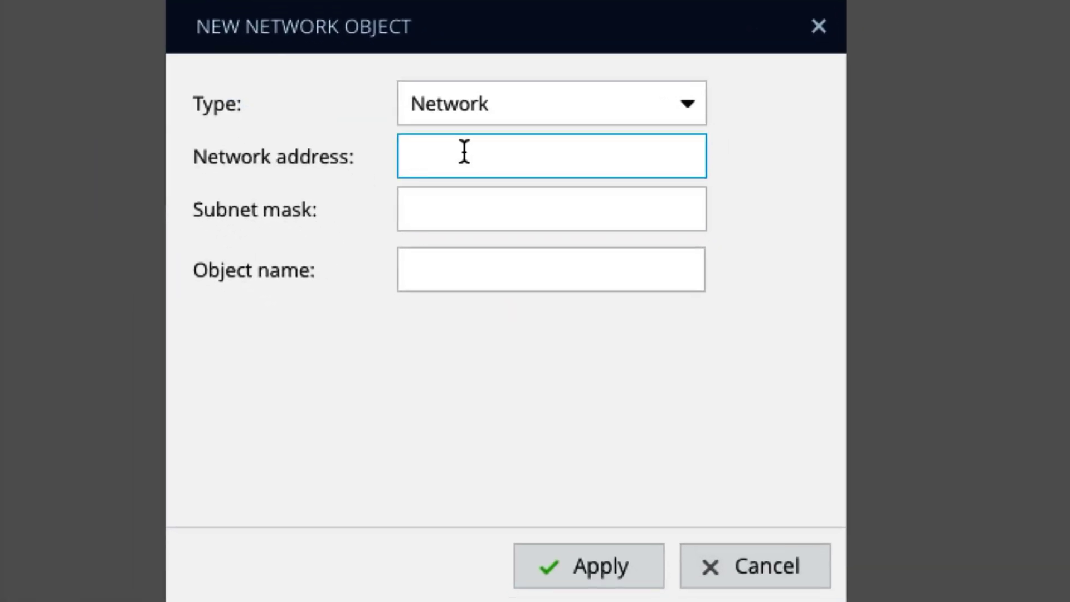
{"action": "type", "text": "10.10.10.0"}
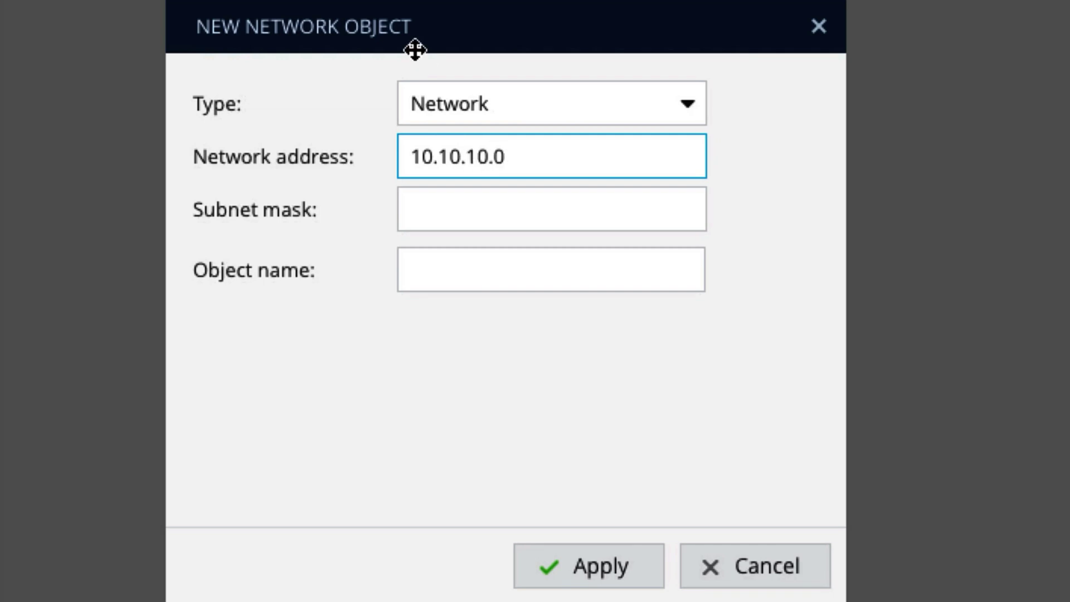
{"action": "left_click", "coordinate": [467, 214]}
{"action": "type", "text": "255.255.255.0"}
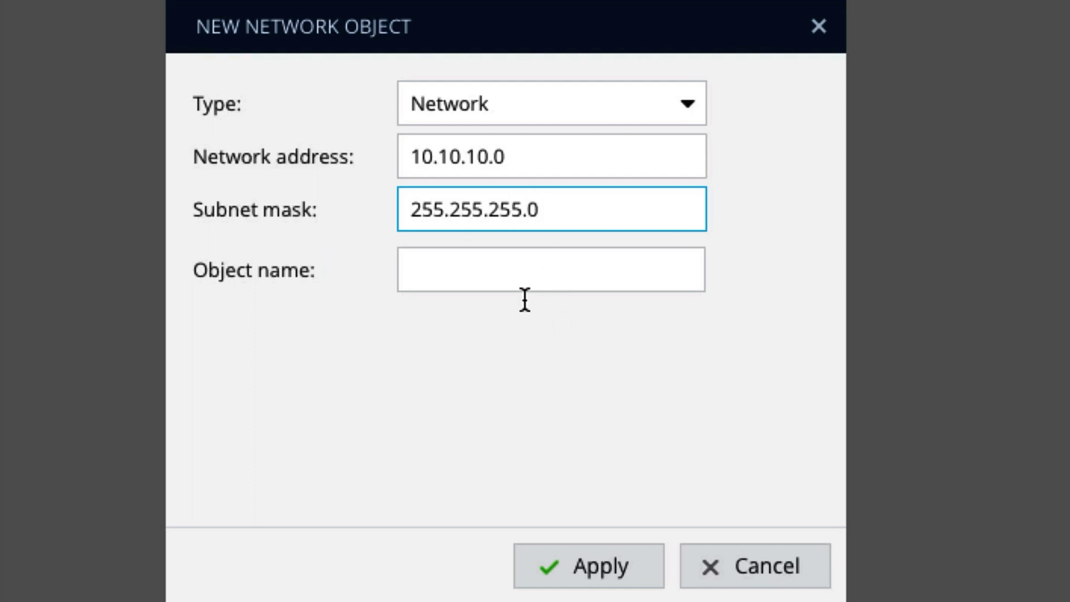
{"action": "left_click", "coordinate": [524, 275]}
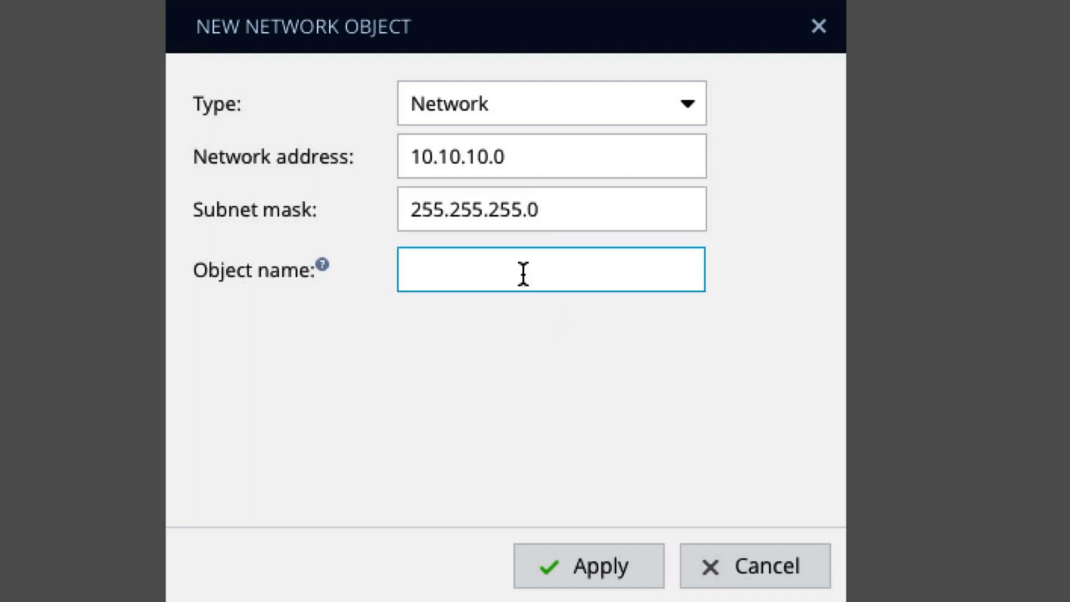
{"action": "type", "text": "client"}
{"action": "key", "text": "BackSpace"}
{"action": "key", "text": "BackSpace"}
{"action": "key", "text": "BackSpace"}
{"action": "key", "text": "BackSpace"}
{"action": "key", "text": "BackSpace"}
{"action": "type", "text": "wir"}
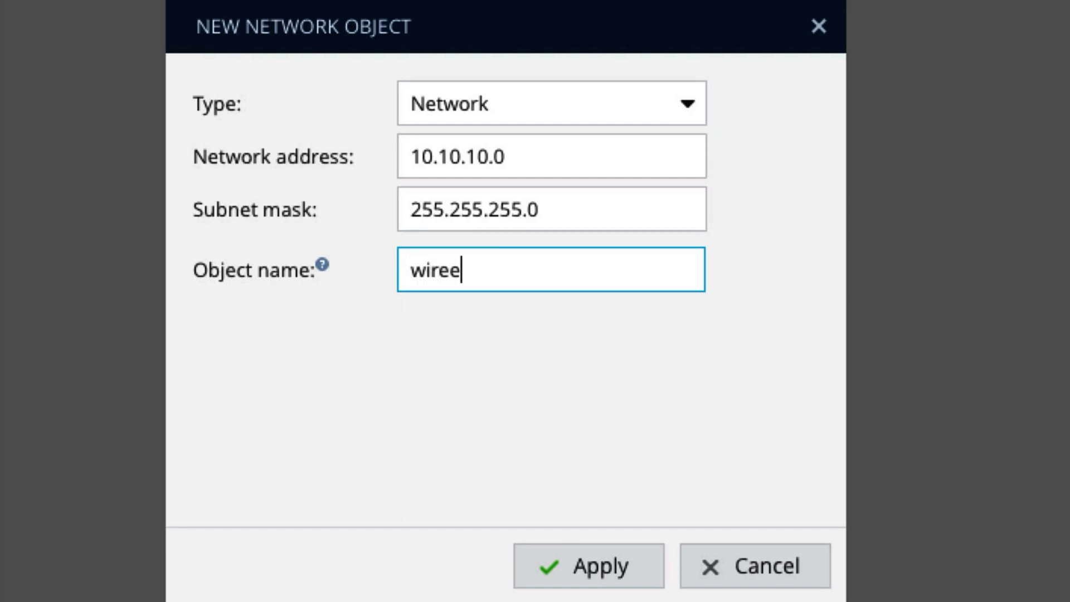
{"action": "type", "text": "ed_client"}
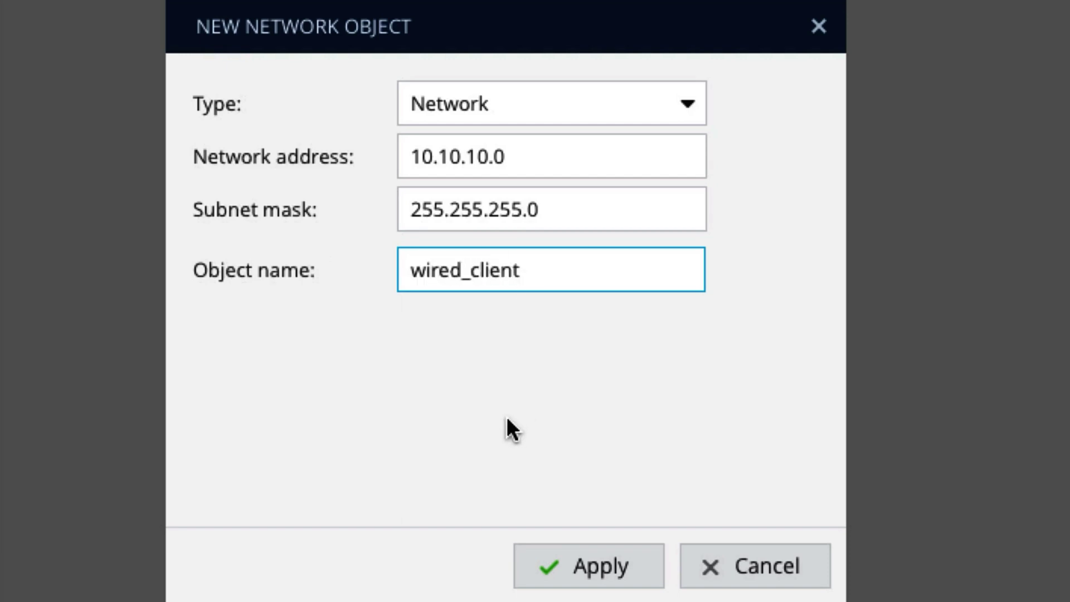
{"action": "left_click", "coordinate": [569, 566]}
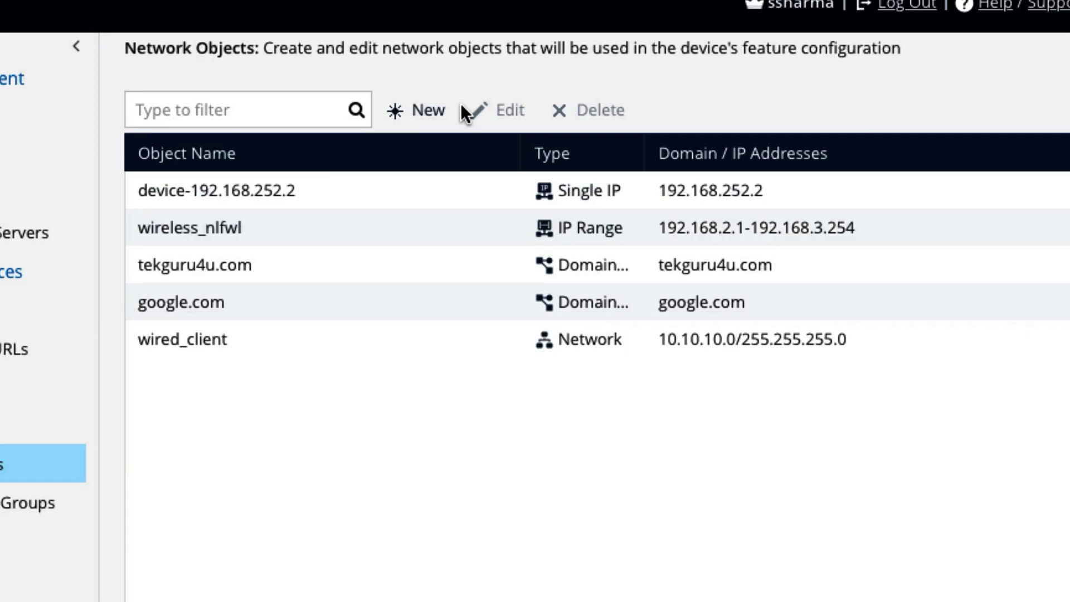
- Create network object printer_vlan for 10.10.20.0, mask 255.255.255.0
{"action": "left_click", "coordinate": [440, 111]}
{"action": "left_click", "coordinate": [557, 481]}
{"action": "type", "text": "10.10.10."}
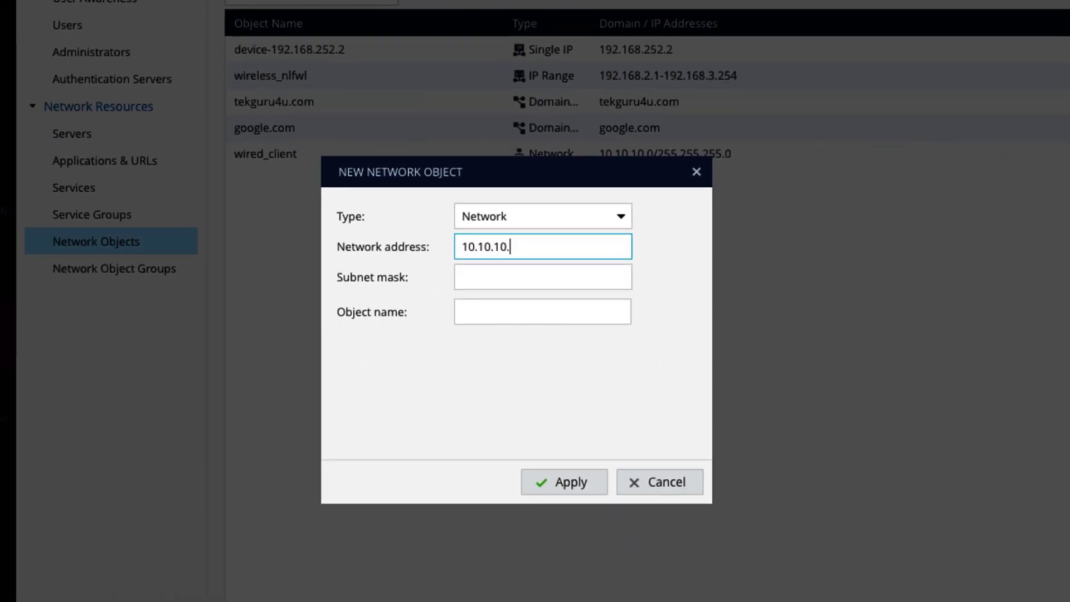
{"action": "key", "text": "BackSpace"}
{"action": "key", "text": "BackSpace"}
{"action": "key", "text": "BackSpace"}
{"action": "type", "text": "20.0"}
{"action": "key", "text": "Tab"}
{"action": "type", "text": "255.255.255.0"}
{"action": "key", "text": "Tab"}
{"action": "type", "text": "printer_vlan"}
{"action": "left_click", "coordinate": [564, 483]}
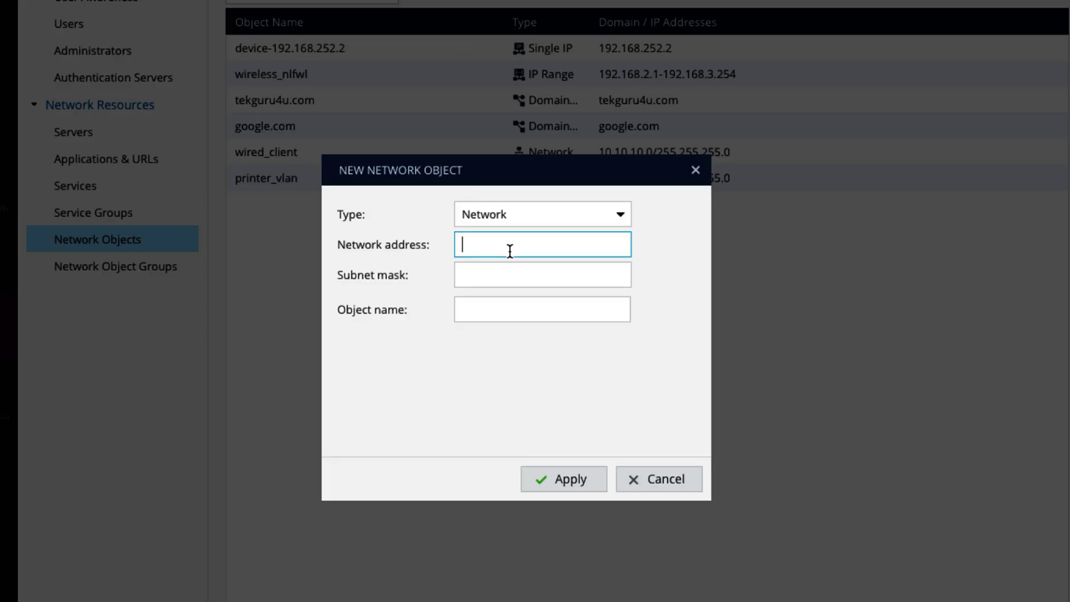
- Create network object lan_server_vlan for 10.10.30.0, mask 255.255.255.0
{"action": "type", "text": "10.10.30.0"}
{"action": "key", "text": "Tab"}
{"action": "type", "text": "255.255.255.0"}
{"action": "key", "text": "Tab"}
{"action": "type", "text": "mgmt"}
{"action": "key", "text": "BackSpace"}
{"action": "key", "text": "BackSpace"}
{"action": "key", "text": "BackSpace"}
{"action": "key", "text": "BackSpace"}
{"action": "type", "text": "lan_server_vlan"}
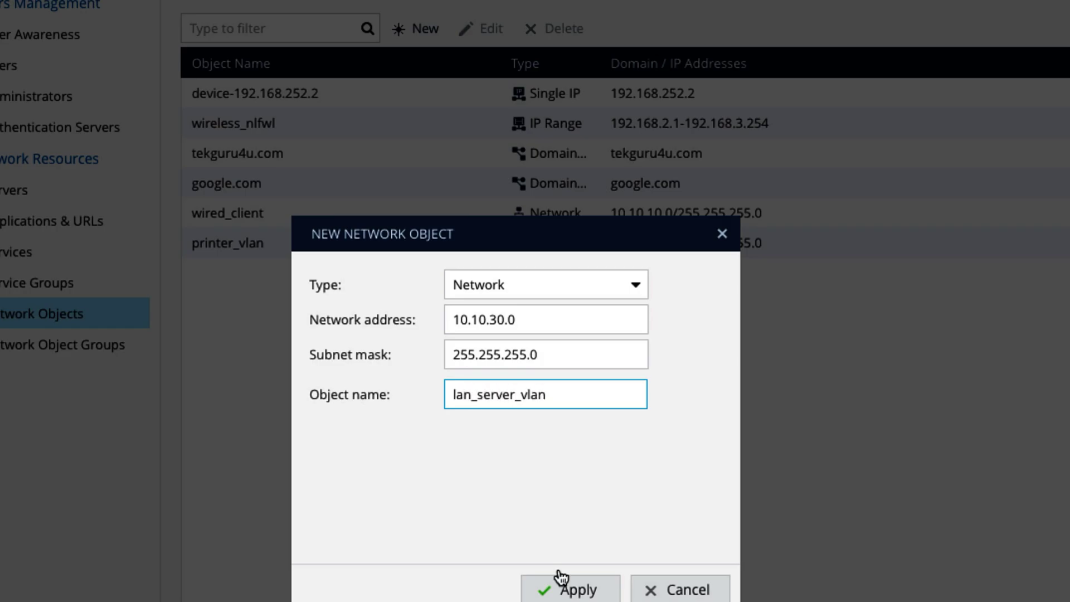
{"action": "left_click", "coordinate": [562, 577]}
- Create network object mgmt_vlan for 10.10.40.0, mask 255.255.255.0
{"action": "left_click", "coordinate": [416, 28]}
{"action": "type", "text": "10.10.40.0"}
{"action": "key", "text": "Tab"}
{"action": "type", "text": "255.255.255.0"}
{"action": "key", "text": "Tab"}
{"action": "type", "text": "mgmt_vlan"}
{"action": "key", "text": "Return"}
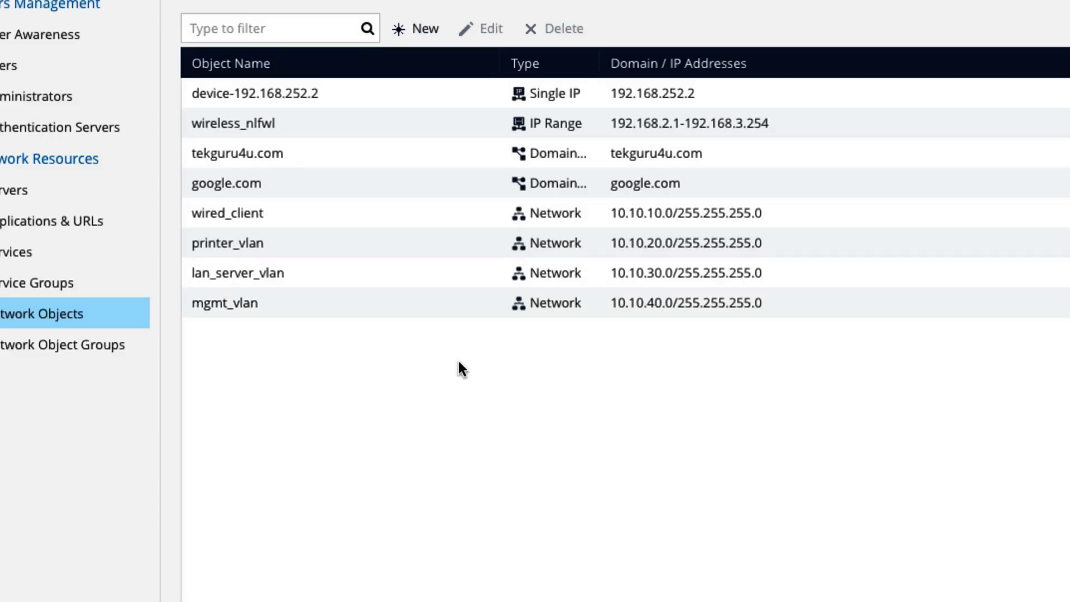
{"action": "left_click", "coordinate": [415, 29]}
- Create Single IP object tekguru-server at 10.10.30.30 with DNS resolution and DHCP exclusion off
{"action": "left_click", "coordinate": [515, 281]}
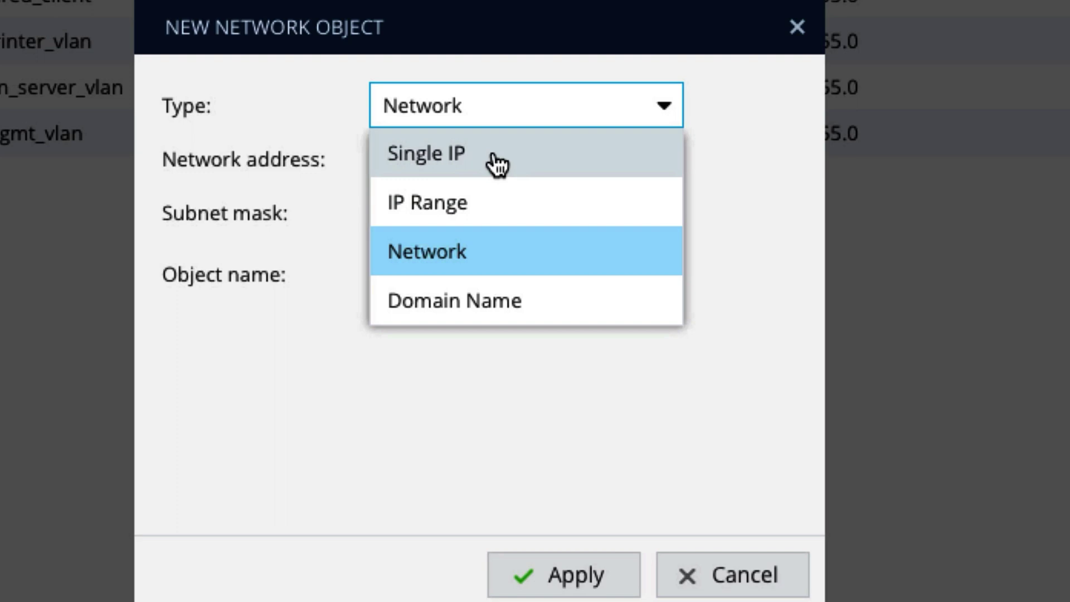
{"action": "left_click", "coordinate": [475, 167]}
{"action": "left_click", "coordinate": [430, 165]}
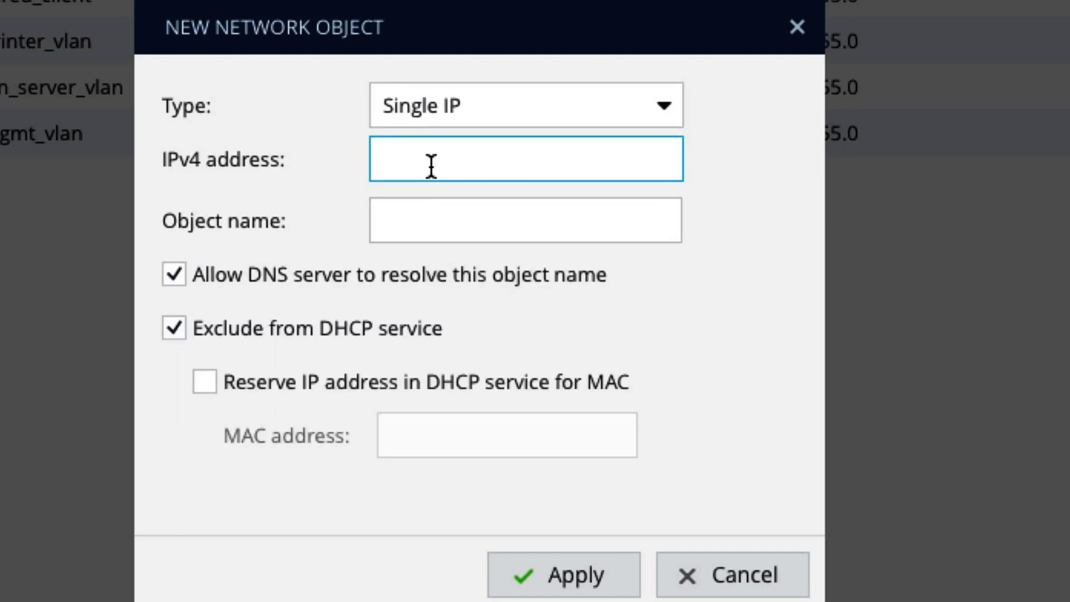
{"action": "type", "text": "10.10.30.30"}
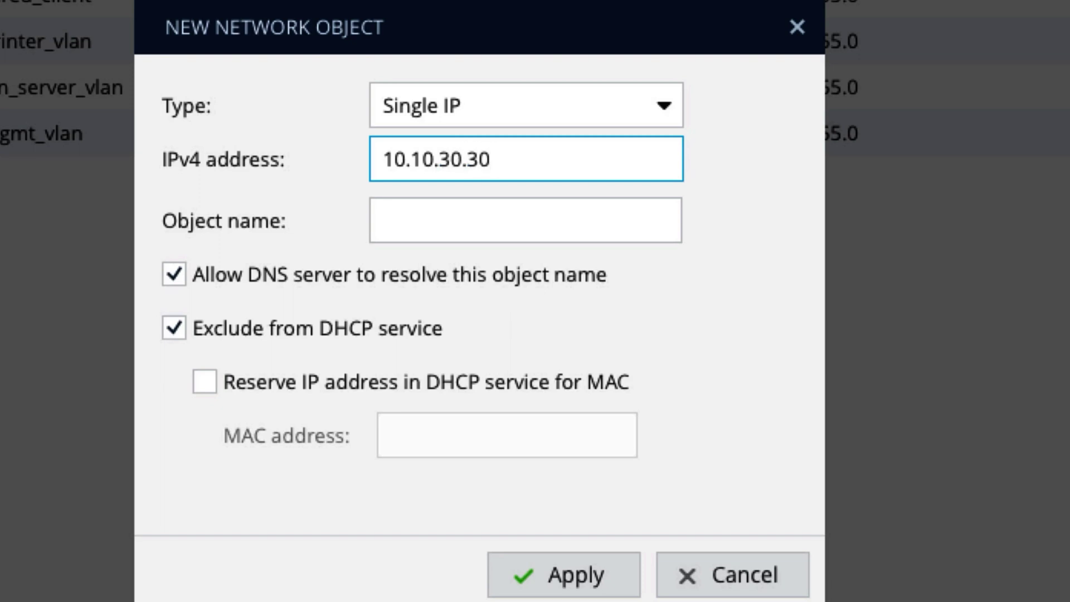
{"action": "key", "text": "Tab"}
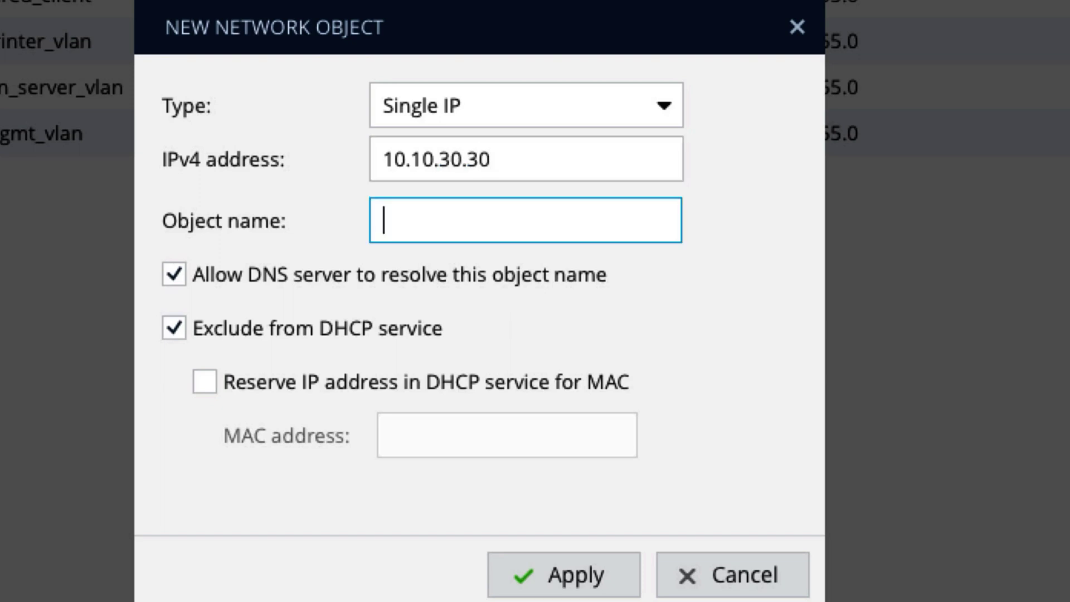
{"action": "type", "text": "tekgu"}
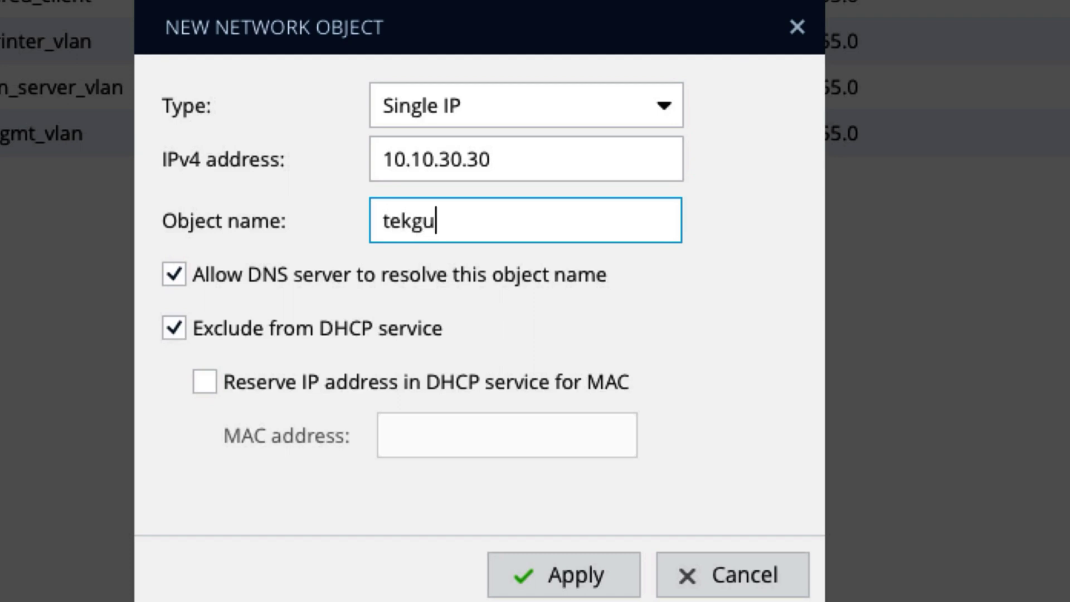
{"action": "type", "text": "ru-server"}
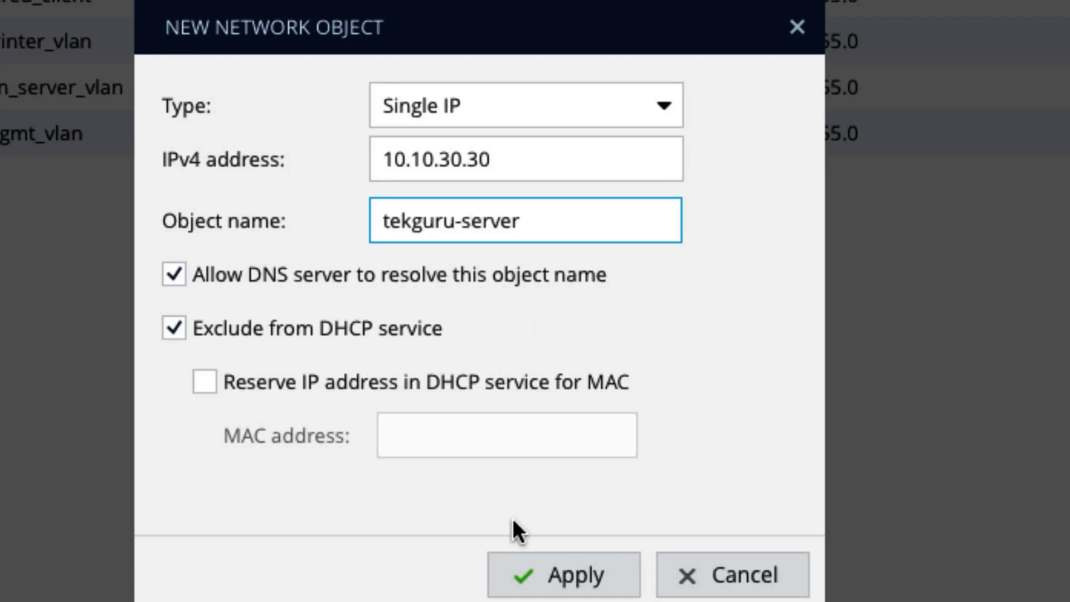
{"action": "left_click", "coordinate": [461, 276]}
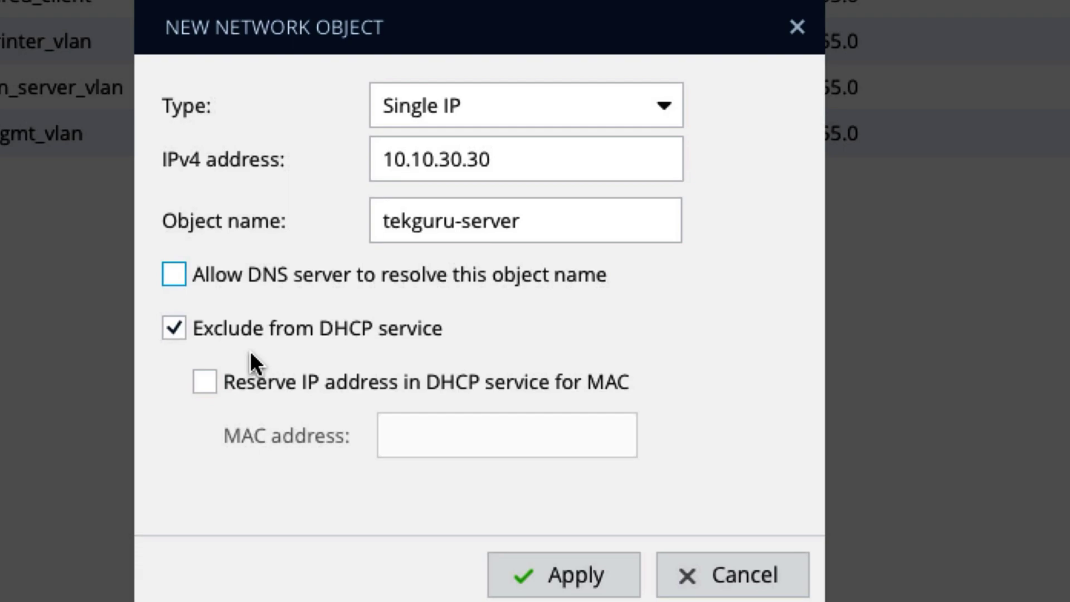
{"action": "left_click", "coordinate": [251, 330]}
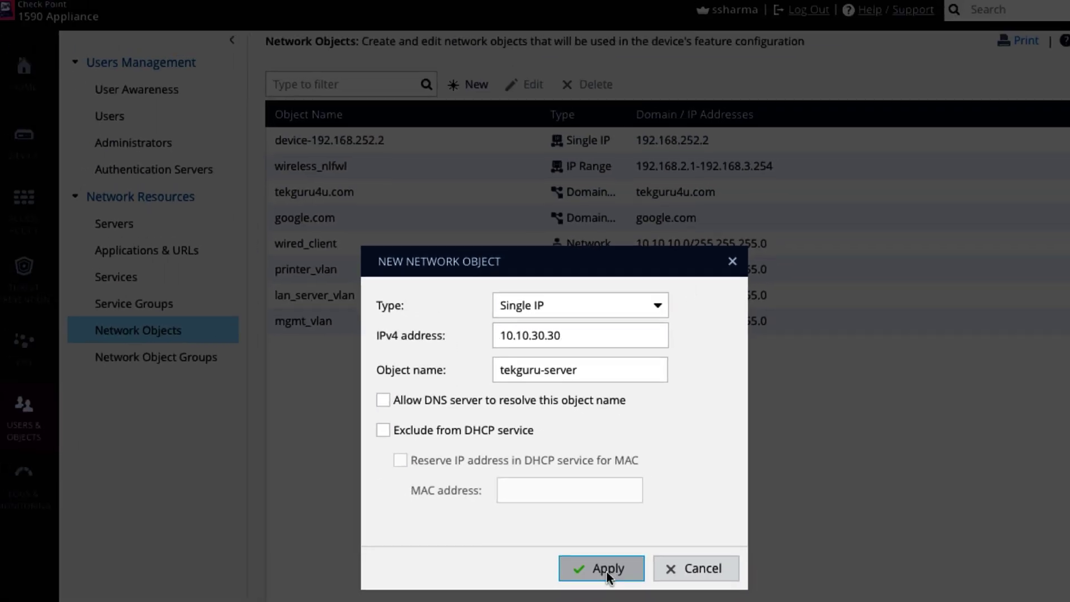
{"action": "left_click", "coordinate": [564, 575]}
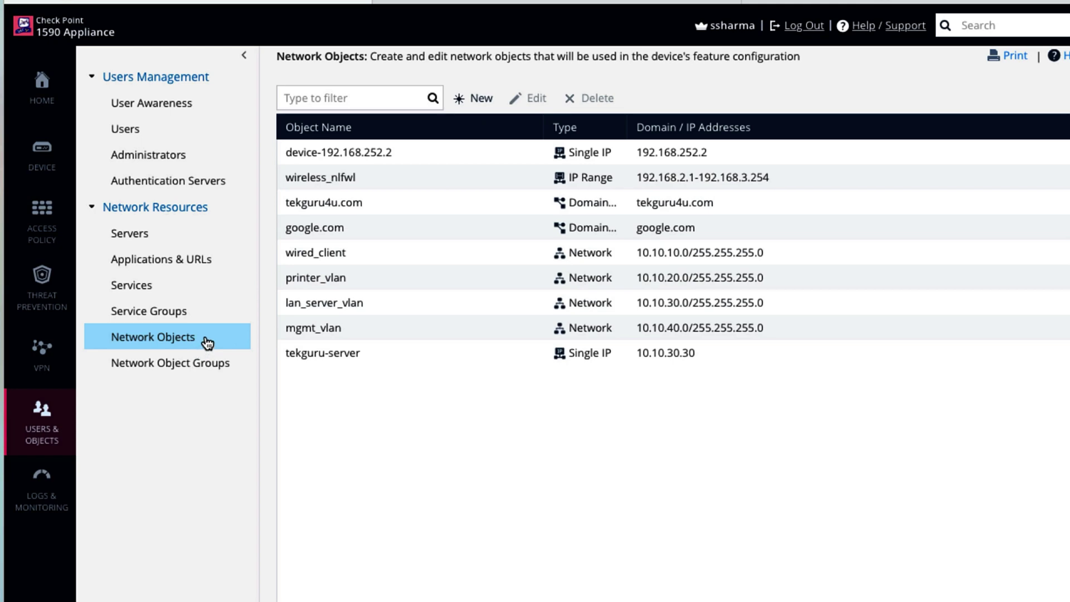
- Add an incoming/internal rule from wired_client to printer_vlan on service-9100-9102
{"action": "mouse_move", "coordinate": [50, 218]}
{"action": "left_click", "coordinate": [126, 129]}
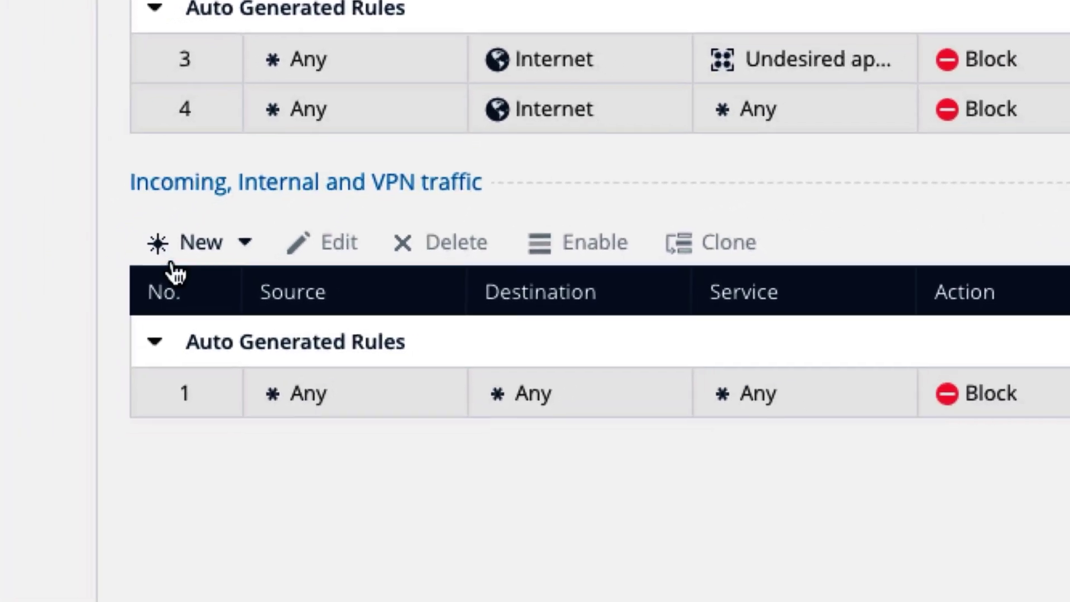
{"action": "left_click", "coordinate": [171, 262]}
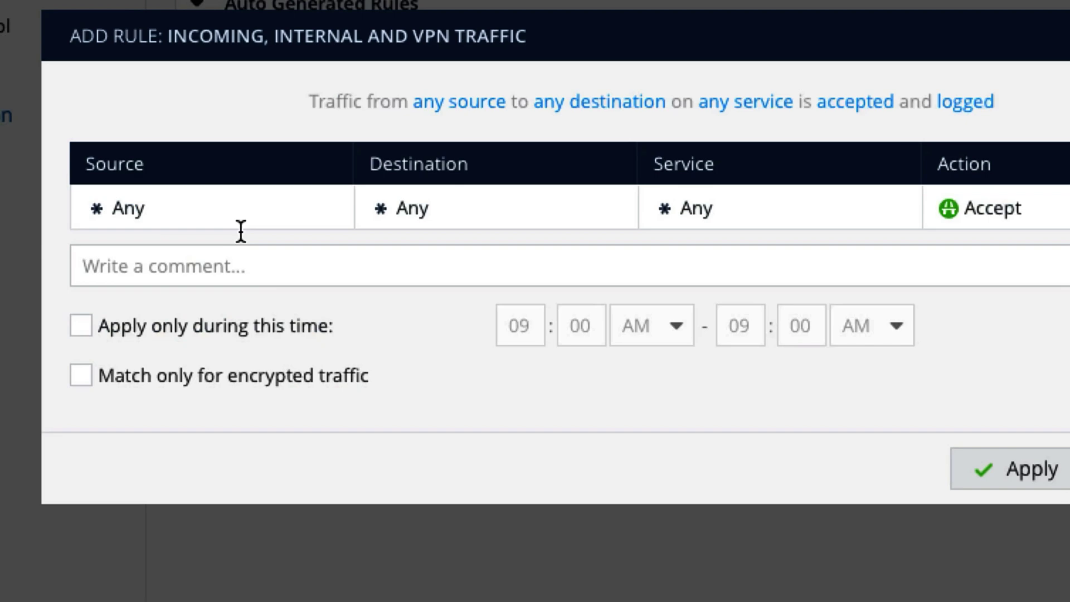
{"action": "left_click", "coordinate": [249, 190]}
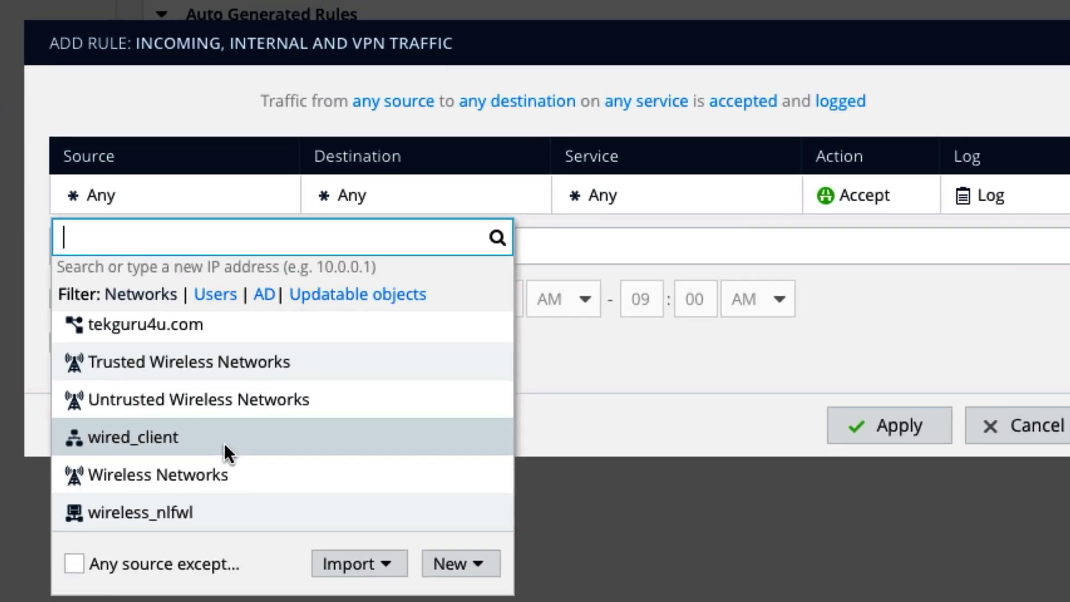
{"action": "left_click", "coordinate": [148, 439]}
{"action": "left_click", "coordinate": [376, 203]}
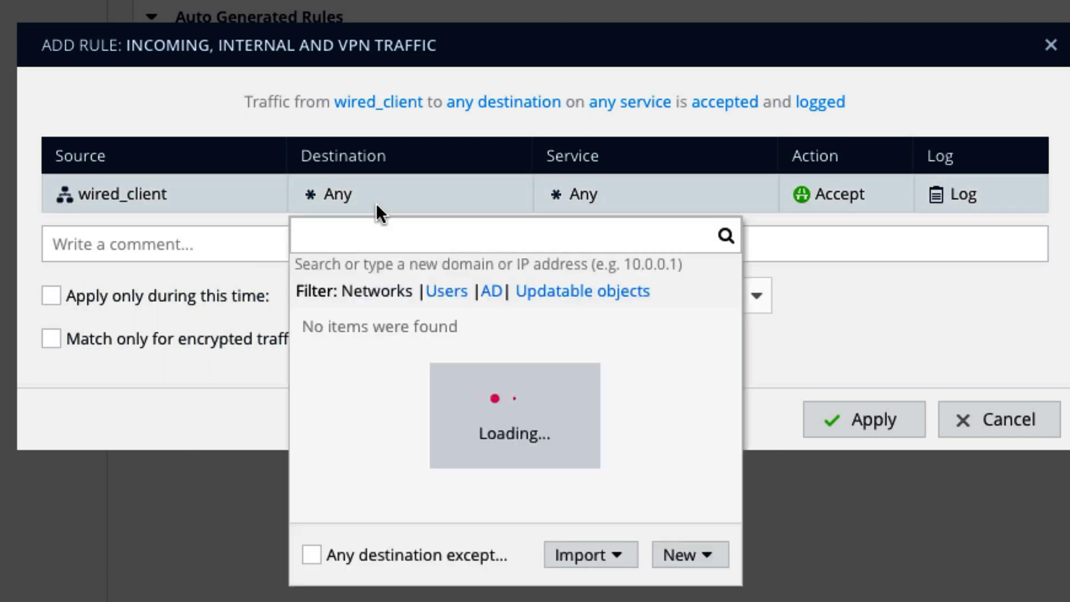
{"action": "type", "text": "print"}
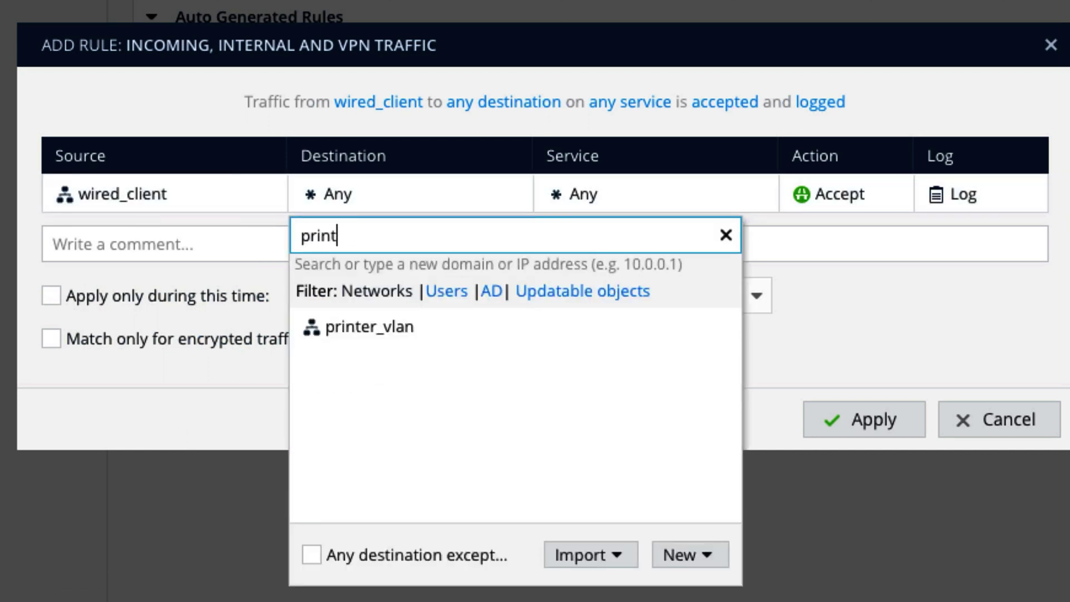
{"action": "left_click", "coordinate": [418, 327]}
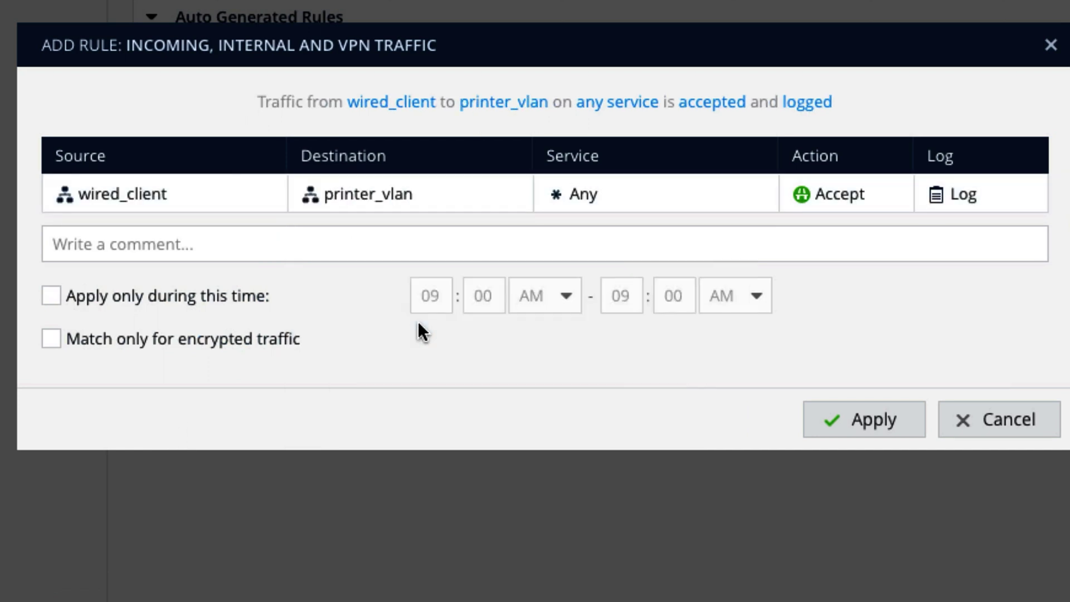
{"action": "left_click", "coordinate": [621, 193]}
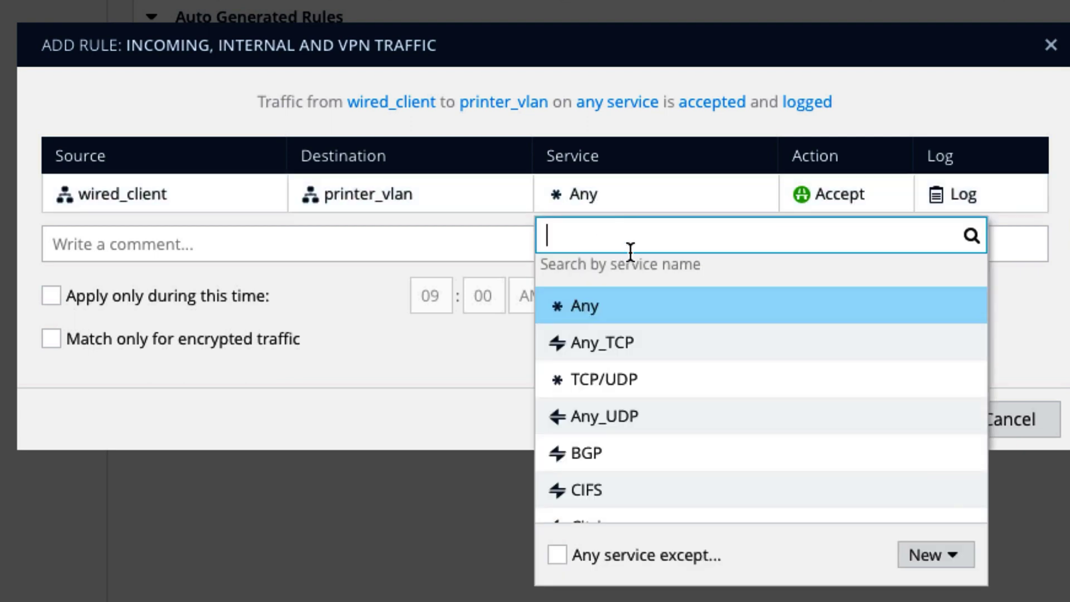
{"action": "type", "text": "91"}
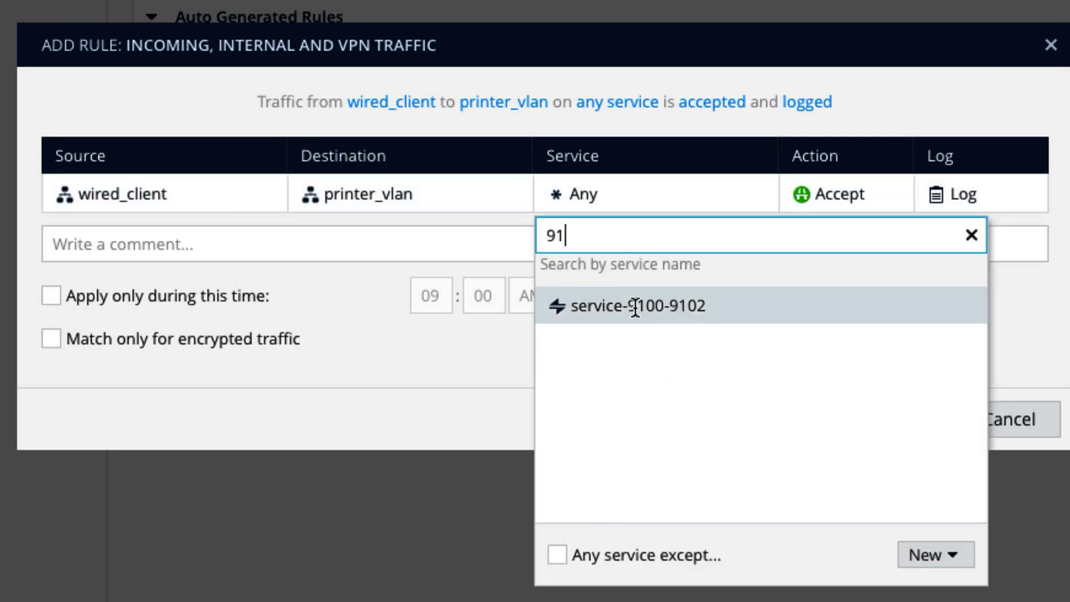
{"action": "left_click_drag", "start_coordinate": [630, 305], "coordinate": [697, 302]}
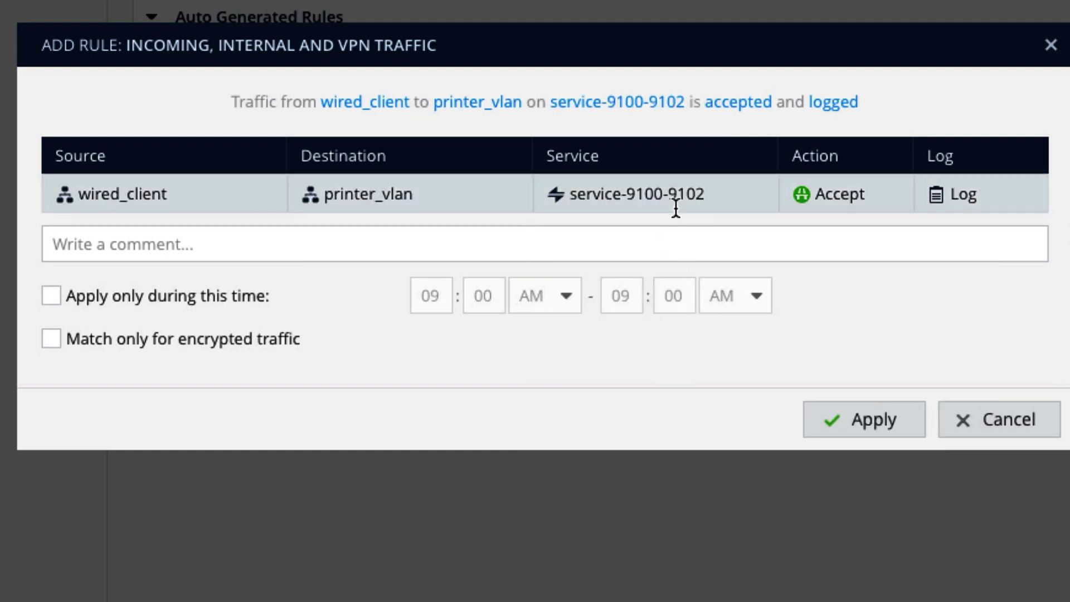
- Keep the rule's logging at Log, comment it ticket-111101, and apply it
{"action": "mouse_move", "coordinate": [682, 197]}
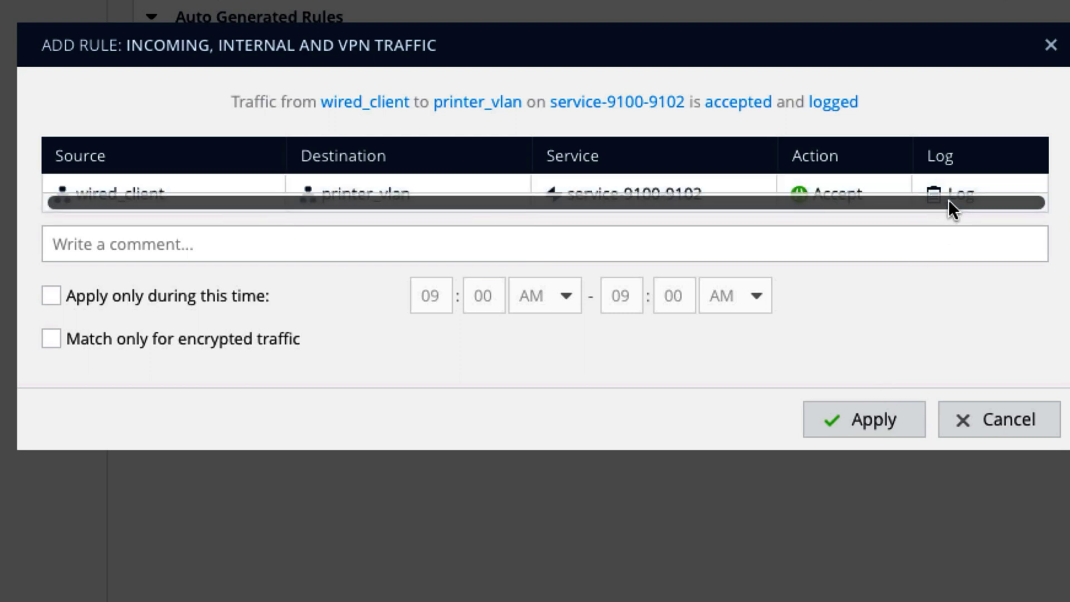
{"action": "left_click", "coordinate": [968, 195]}
{"action": "left_click", "coordinate": [987, 270]}
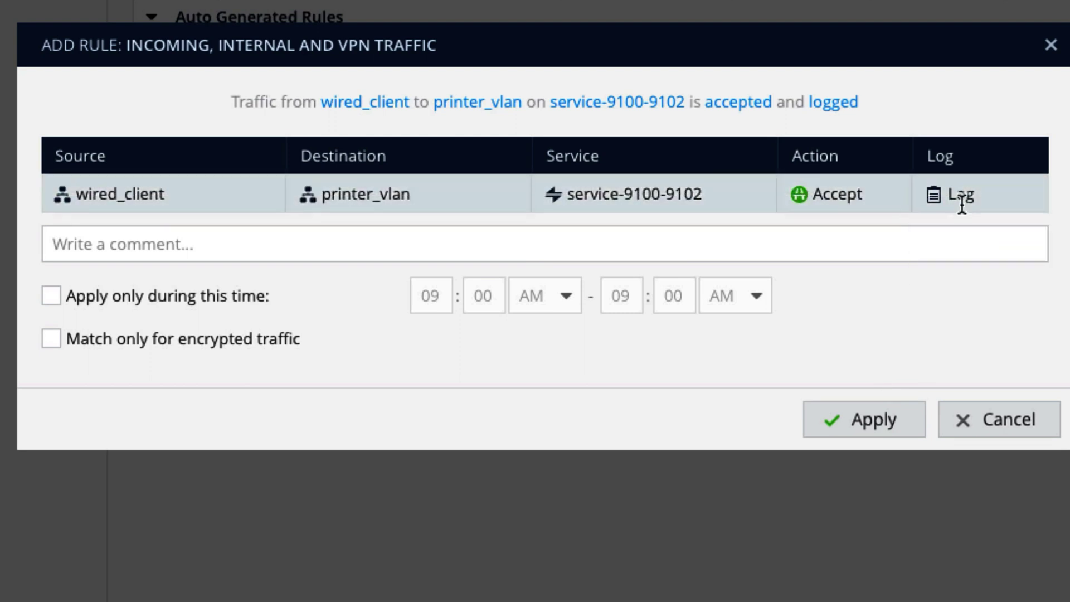
{"action": "left_click", "coordinate": [963, 204]}
{"action": "left_click", "coordinate": [757, 394]}
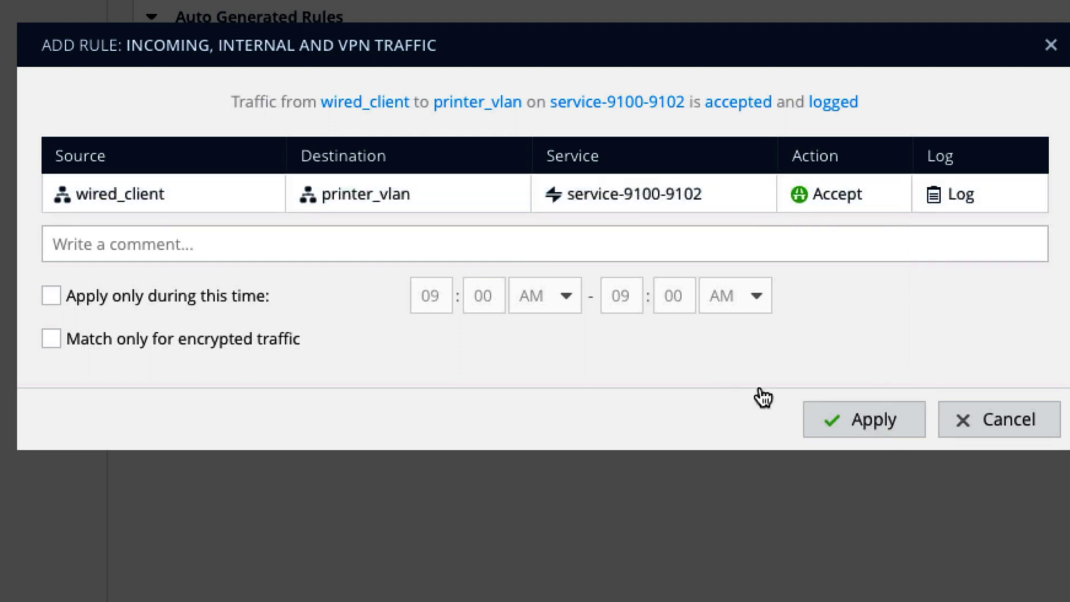
{"action": "left_click", "coordinate": [440, 251]}
{"action": "type", "text": "ticket-111101"}
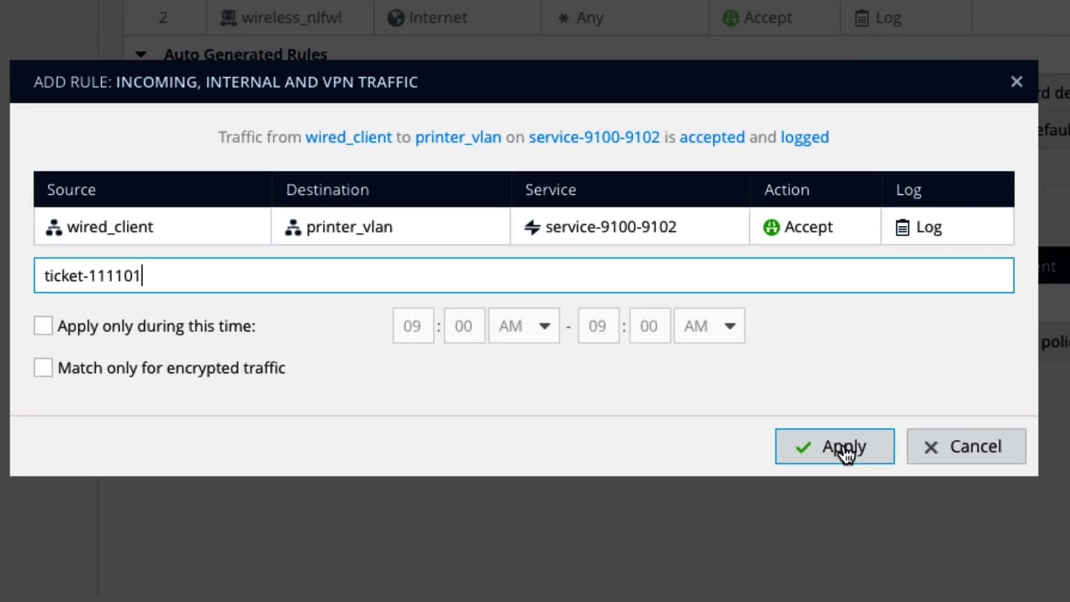
{"action": "left_click", "coordinate": [870, 423]}
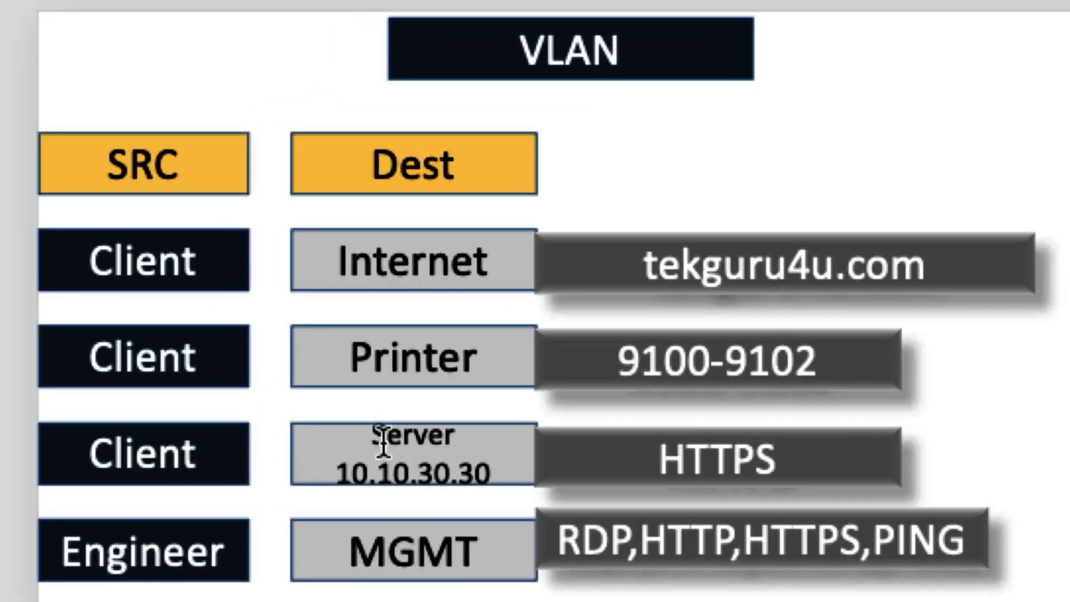
{"action": "left_click", "coordinate": [470, 441]}
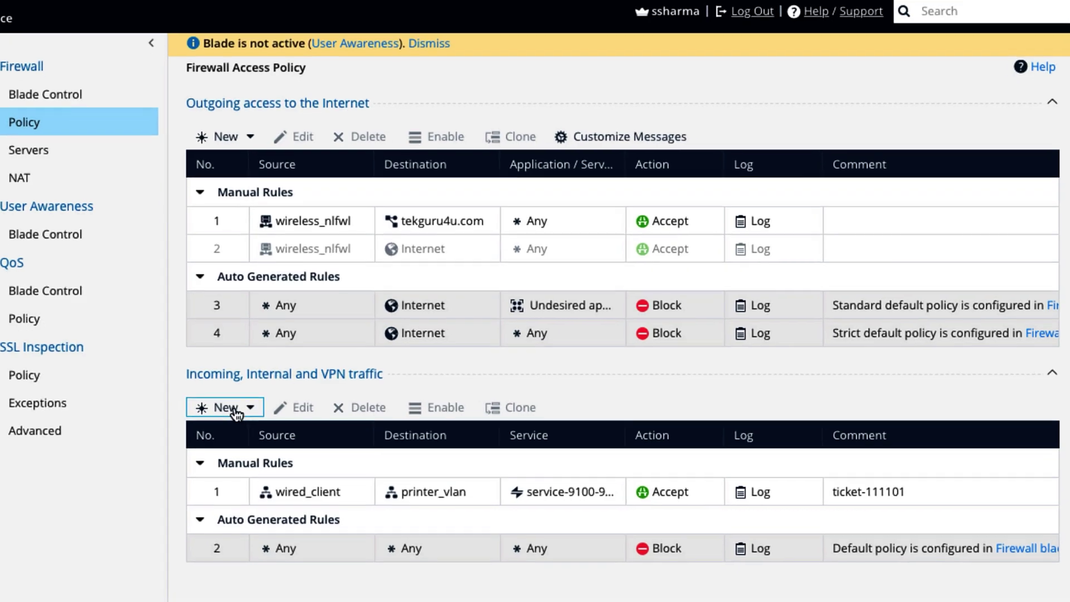
- Add another internal rule from wired_client to tekguru-server allowing only HTTPS
{"action": "left_click", "coordinate": [233, 417]}
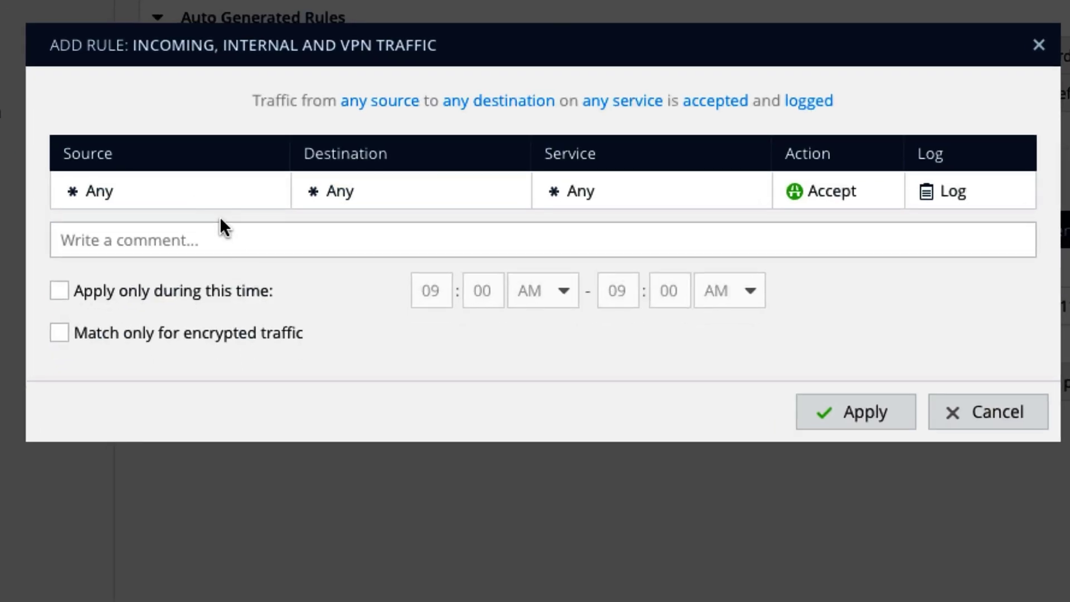
{"action": "left_click", "coordinate": [129, 199]}
{"action": "type", "text": "clie"}
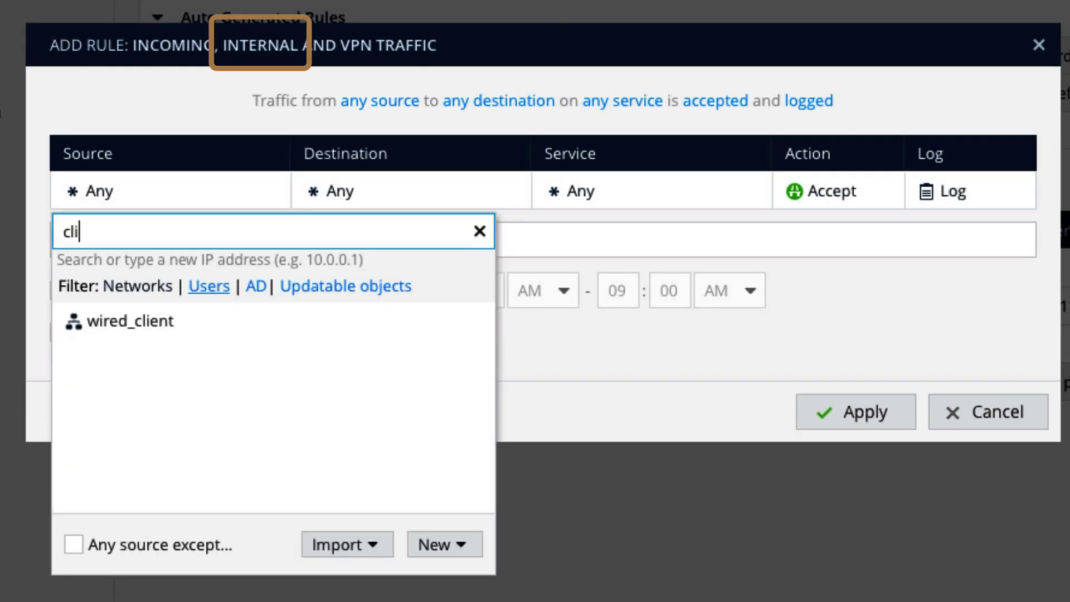
{"action": "left_click", "coordinate": [156, 318]}
{"action": "left_click", "coordinate": [406, 193]}
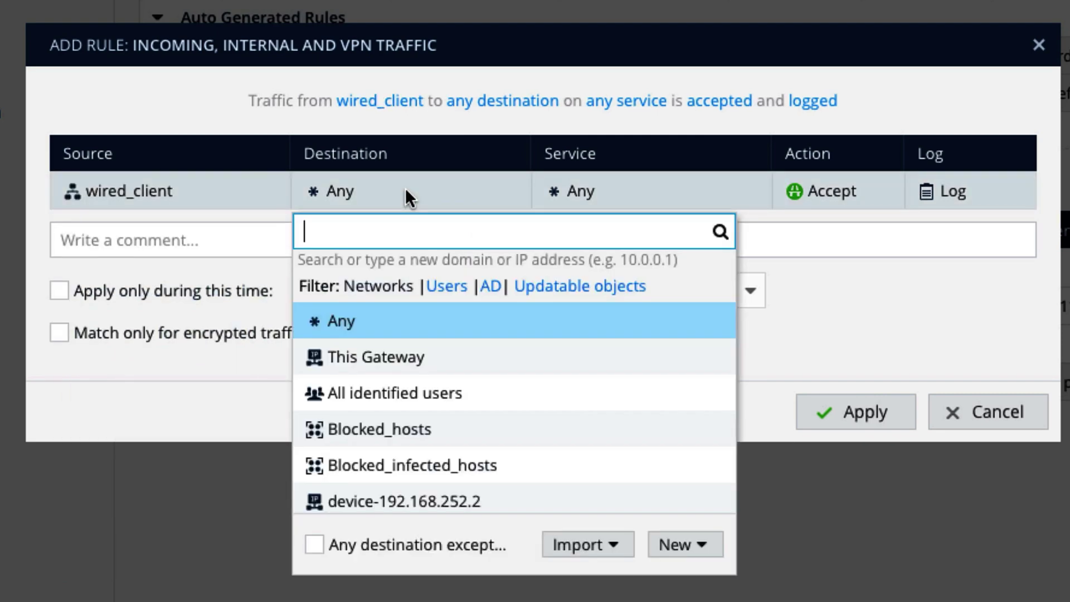
{"action": "type", "text": "tekg"}
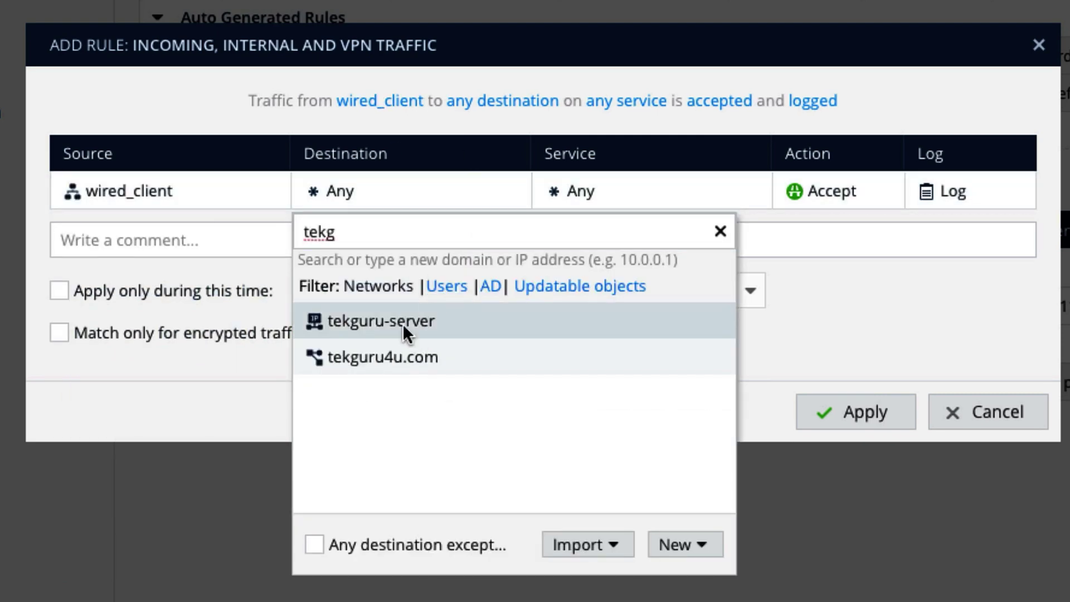
{"action": "left_click", "coordinate": [404, 322]}
{"action": "left_click", "coordinate": [635, 194]}
{"action": "type", "text": "http"}
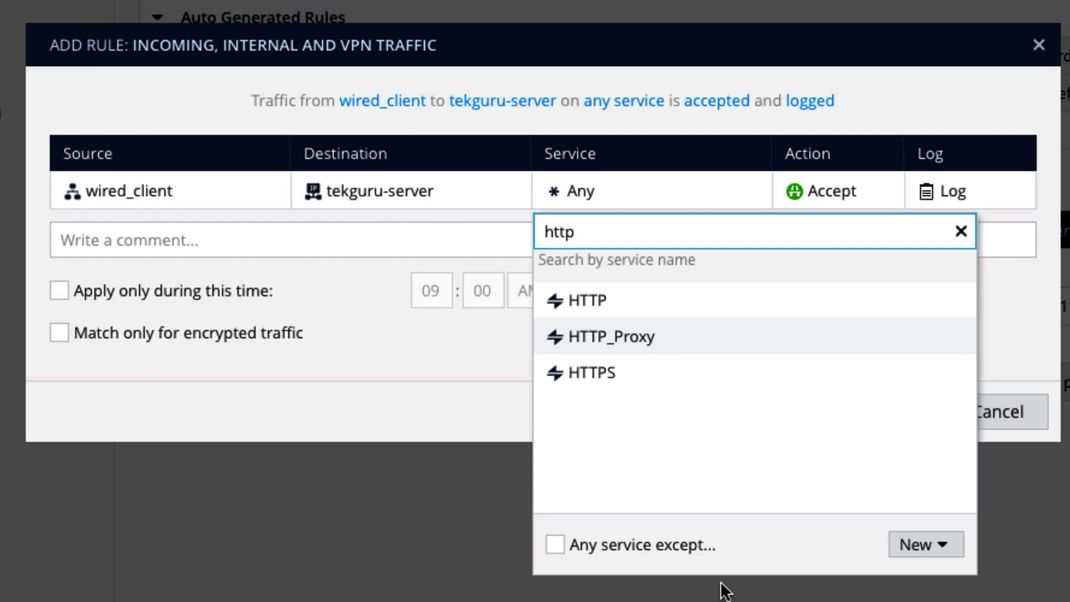
{"action": "left_click", "coordinate": [687, 379]}
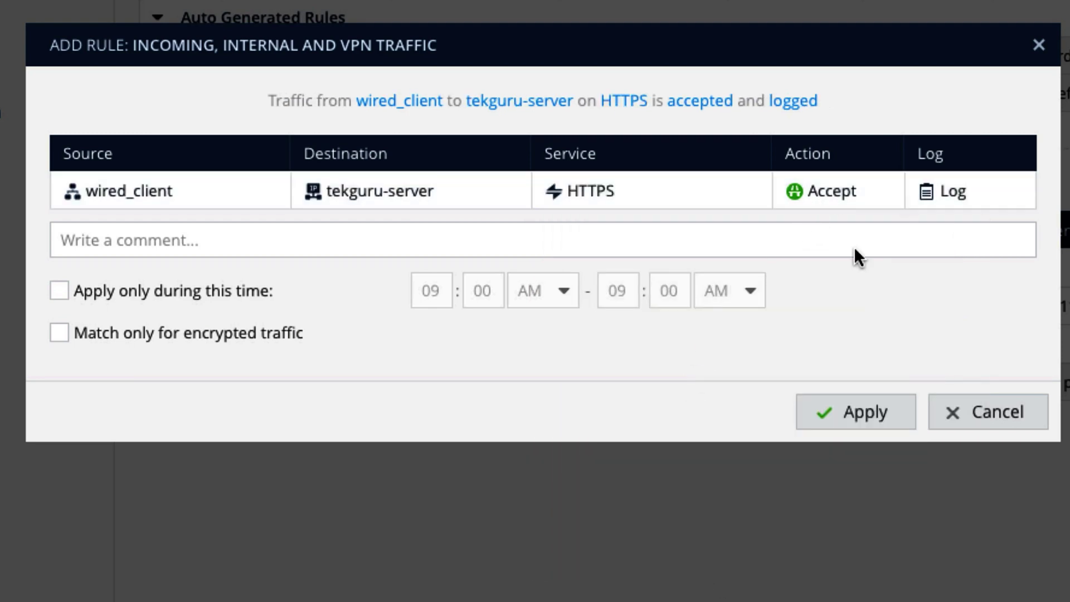
- Comment the rule with the ticket number and admin's username, then apply it
{"action": "left_click", "coordinate": [355, 238]}
{"action": "type", "text": "ticket-11010"}
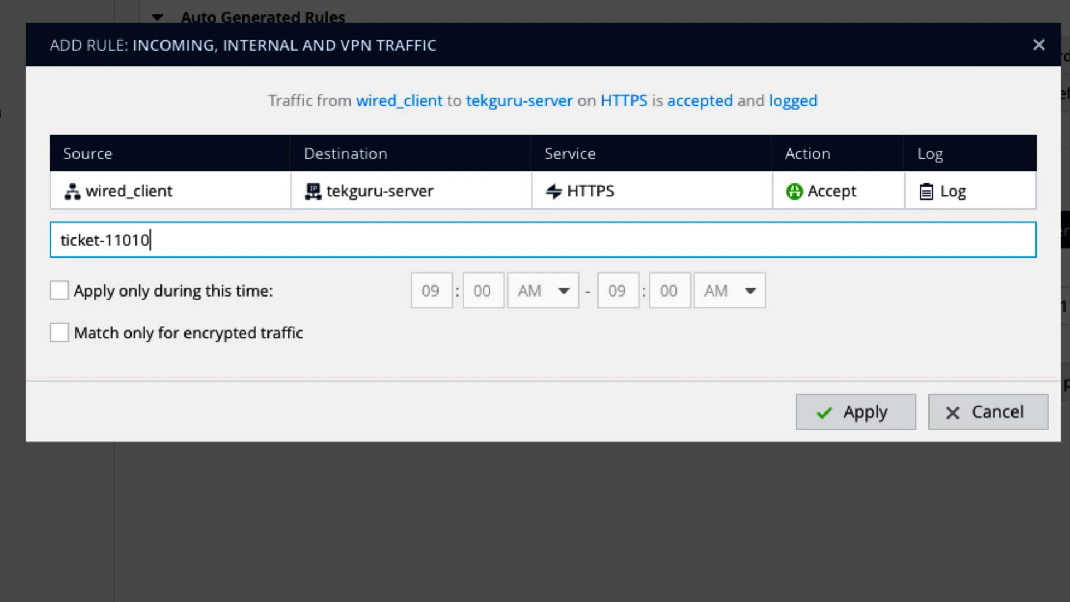
{"action": "left_click", "coordinate": [858, 409]}
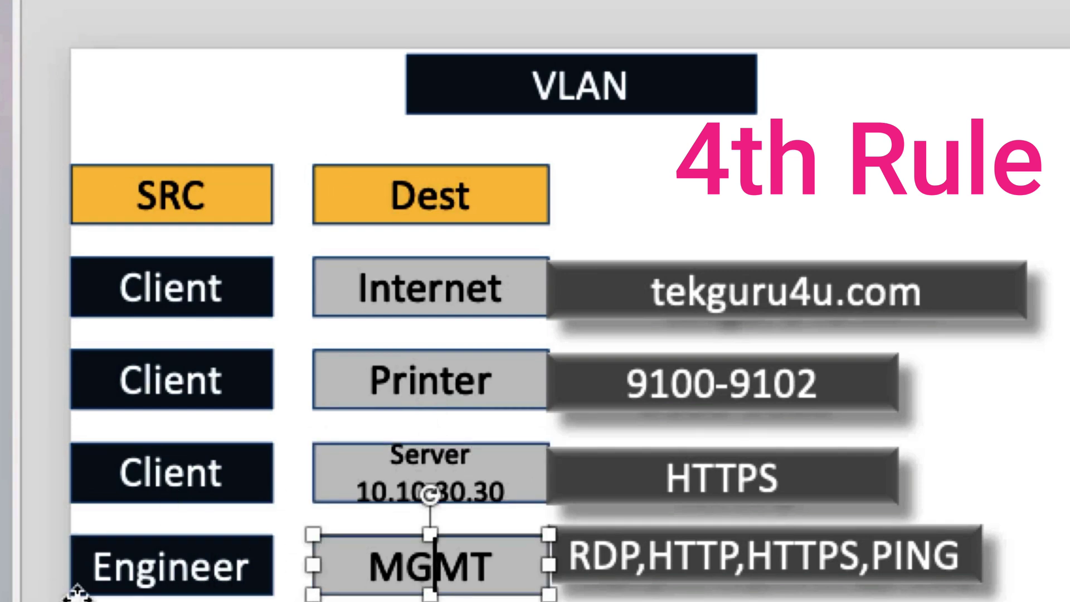
{"action": "left_click", "coordinate": [72, 585]}
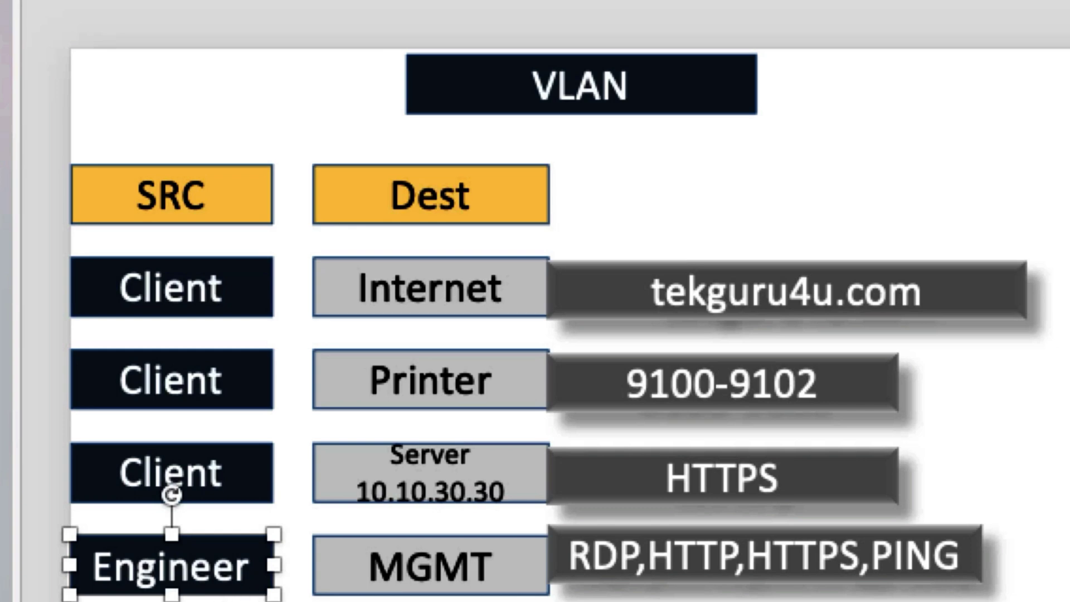
{"action": "left_click", "coordinate": [195, 389]}
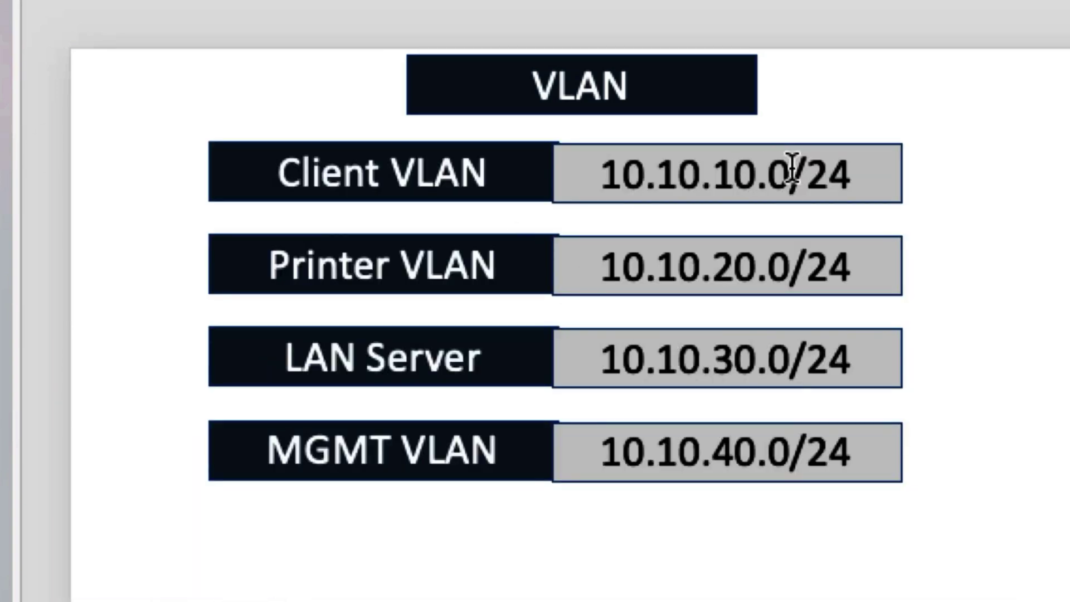
{"action": "left_click_drag", "start_coordinate": [787, 175], "coordinate": [769, 175]}
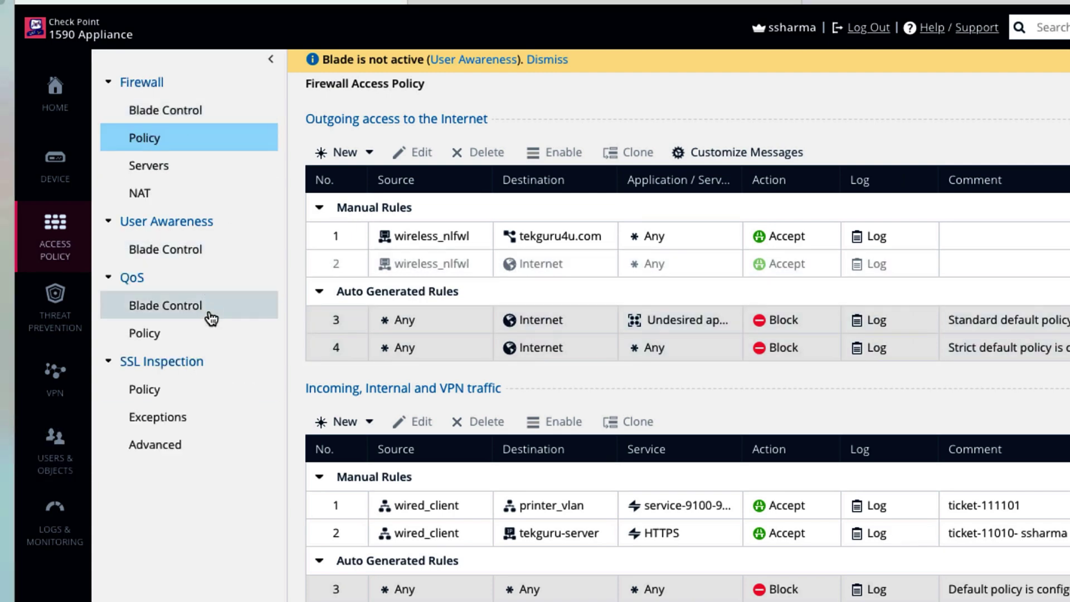
- Create IP Range object IT_Admin spanning 10.10.10.20 to 10.10.10.30
{"action": "left_click", "coordinate": [55, 450]}
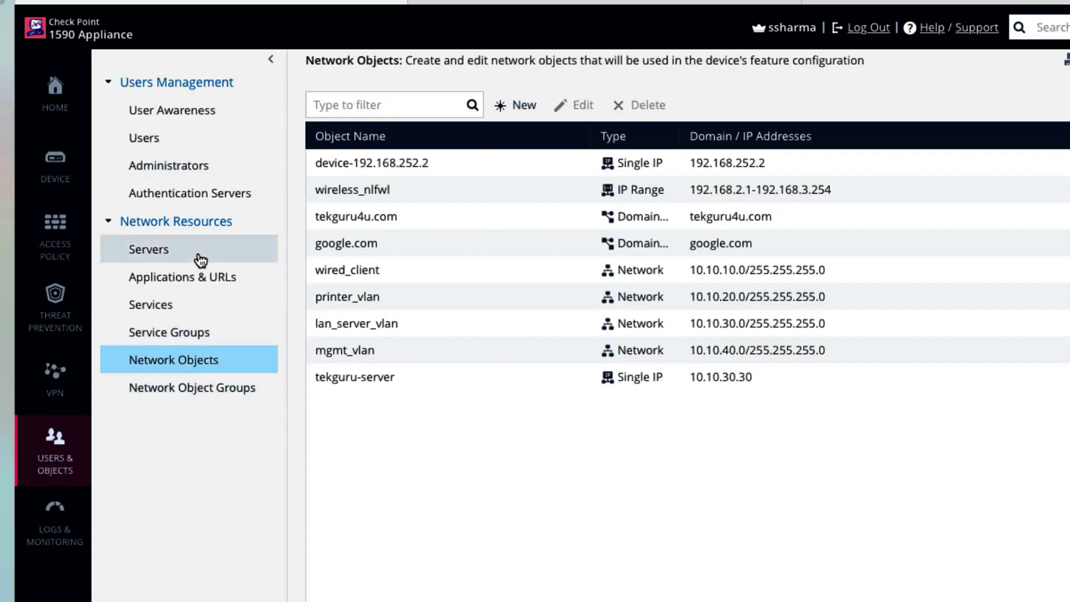
{"action": "left_click", "coordinate": [514, 107]}
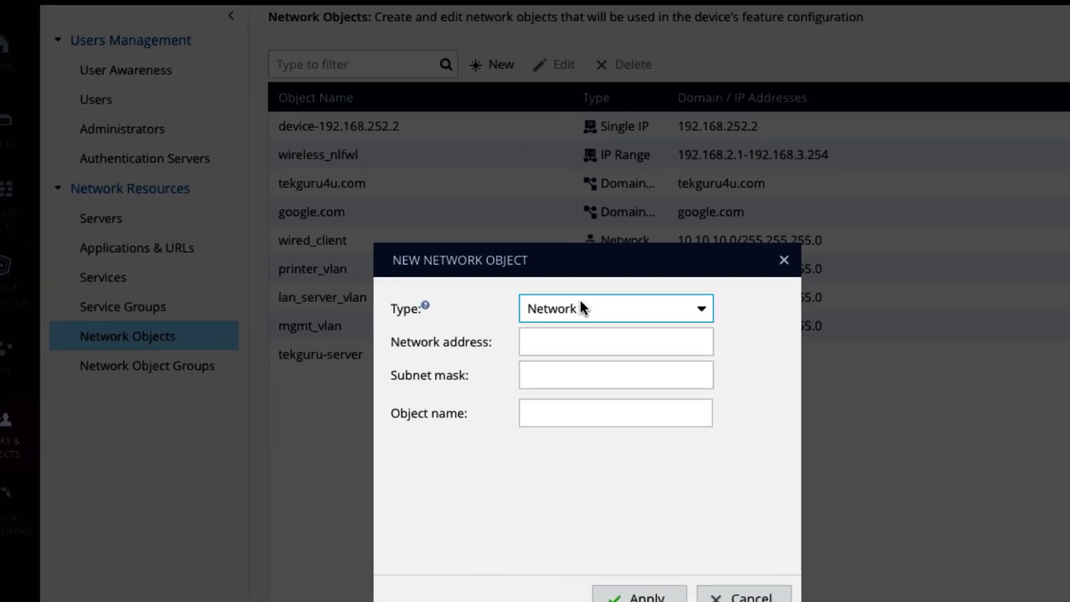
{"action": "left_click", "coordinate": [597, 334]}
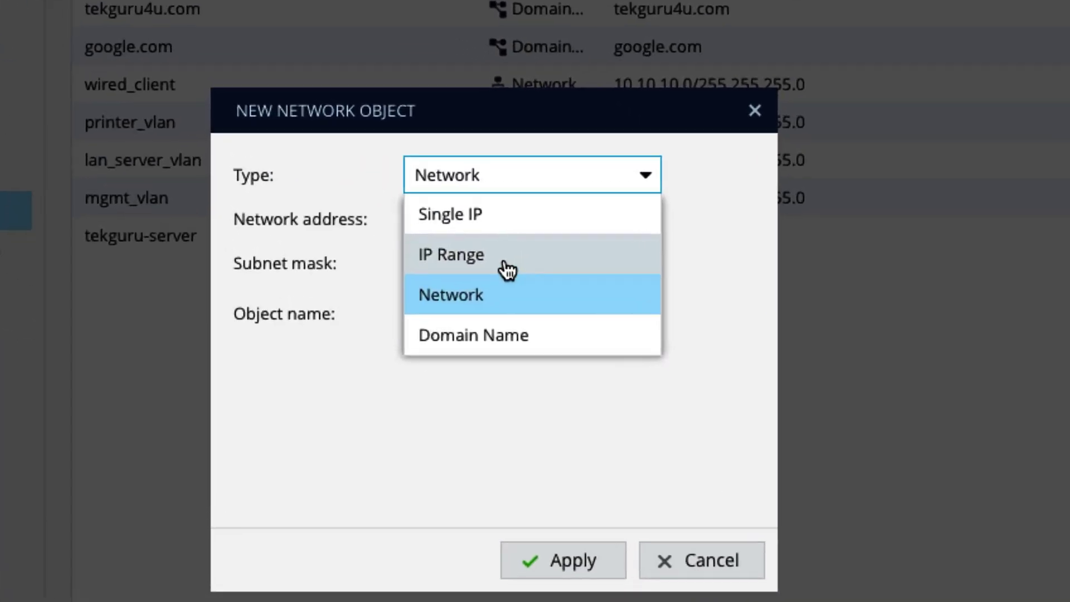
{"action": "left_click", "coordinate": [613, 393]}
{"action": "left_click", "coordinate": [589, 357]}
{"action": "type", "text": "10.10.10."}
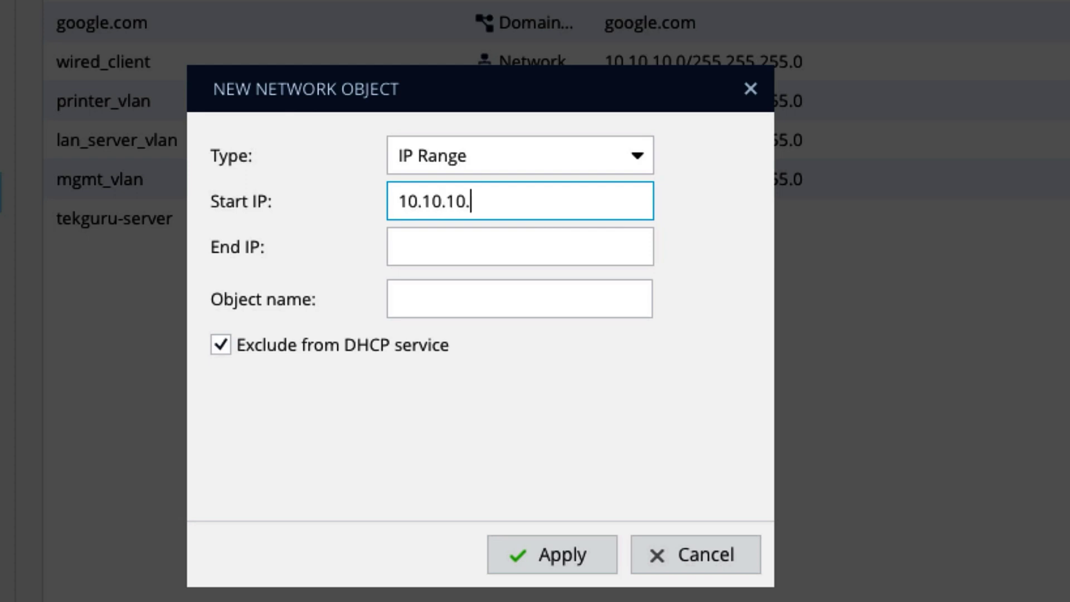
{"action": "type", "text": "210"}
{"action": "key", "text": "Tab"}
{"action": "left_click", "coordinate": [500, 202]}
{"action": "key", "text": "Tab"}
{"action": "type", "text": "10.10.10.3"}
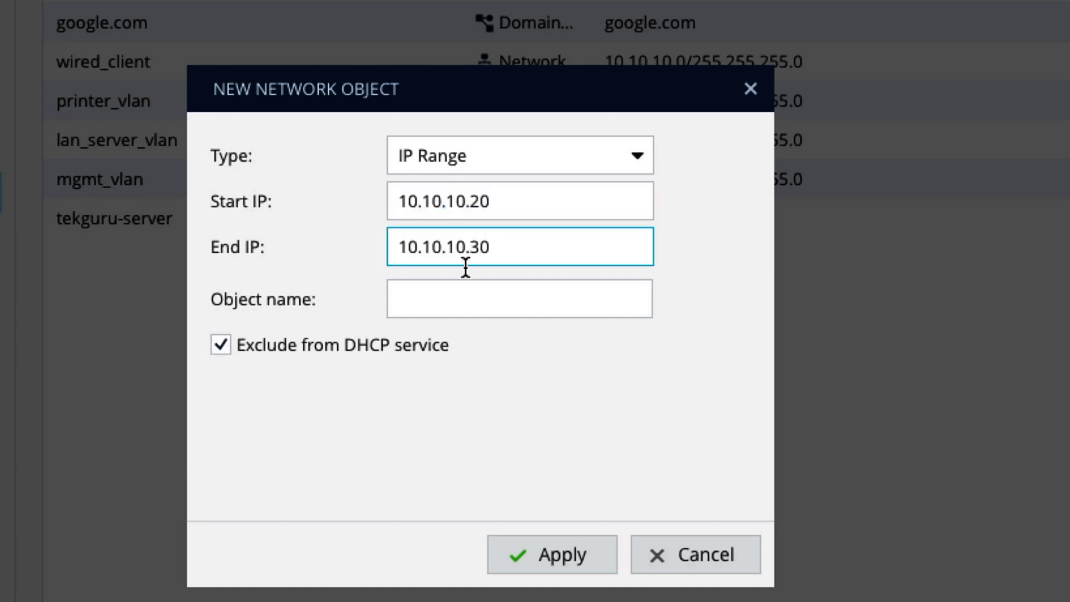
{"action": "left_click", "coordinate": [466, 294]}
{"action": "type", "text": "i"}
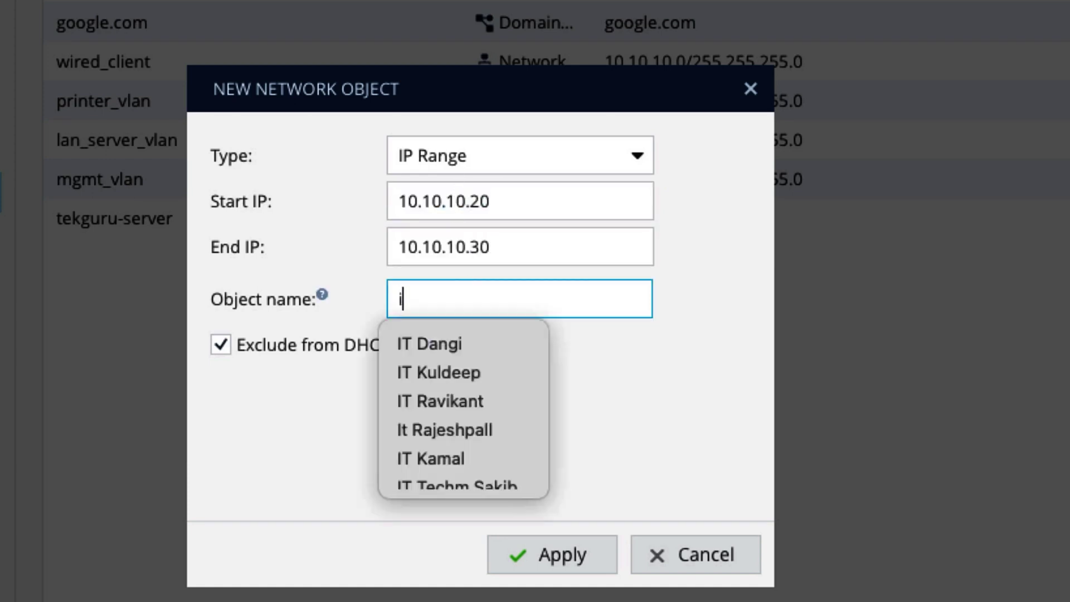
{"action": "type", "text": "ITIT_Admin"}
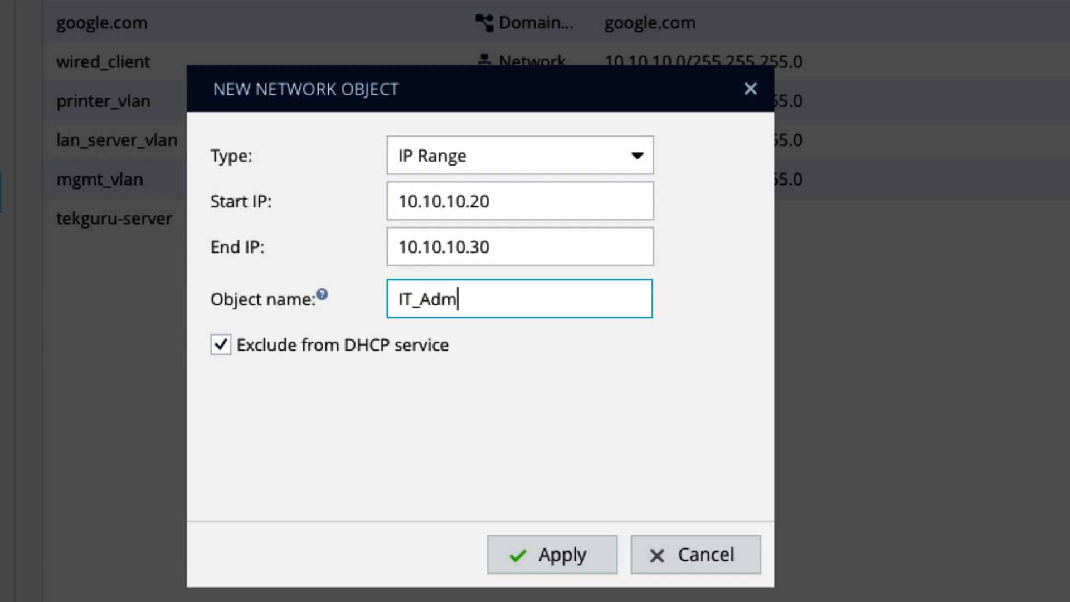
{"action": "left_click", "coordinate": [536, 556]}
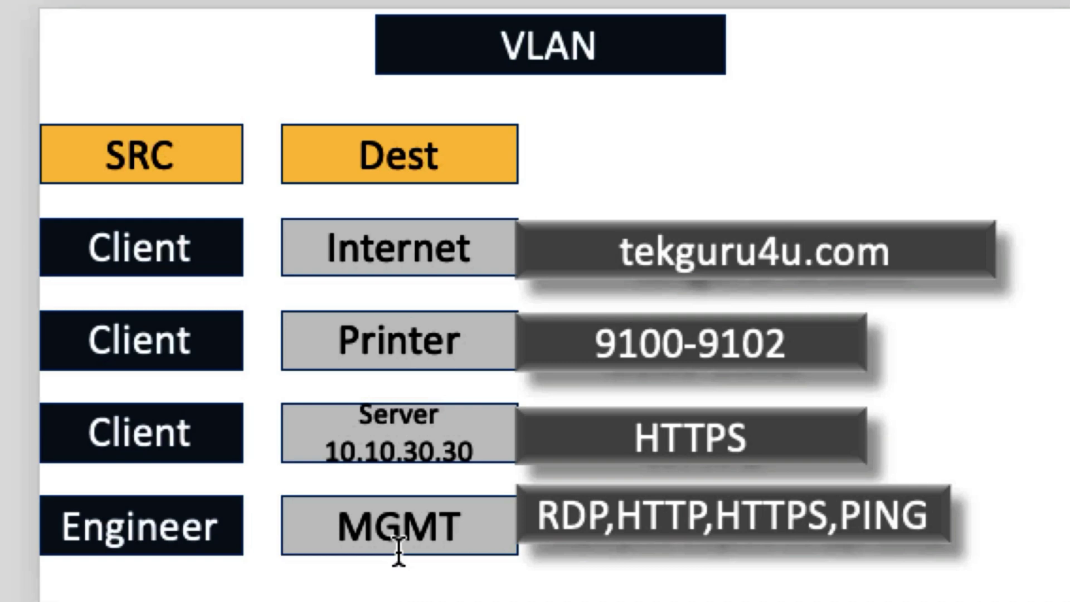
- Highlight the management services RDP, HTTP, HTTPS and PING on the PowerPoint slide
{"action": "left_click", "coordinate": [716, 510]}
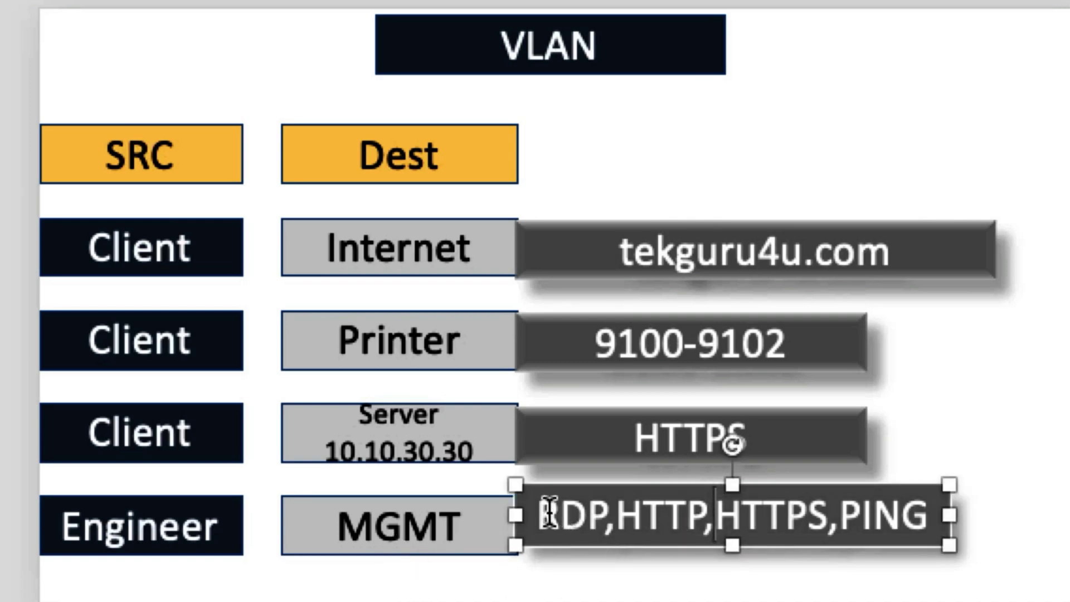
{"action": "left_click_drag", "start_coordinate": [549, 512], "coordinate": [863, 466]}
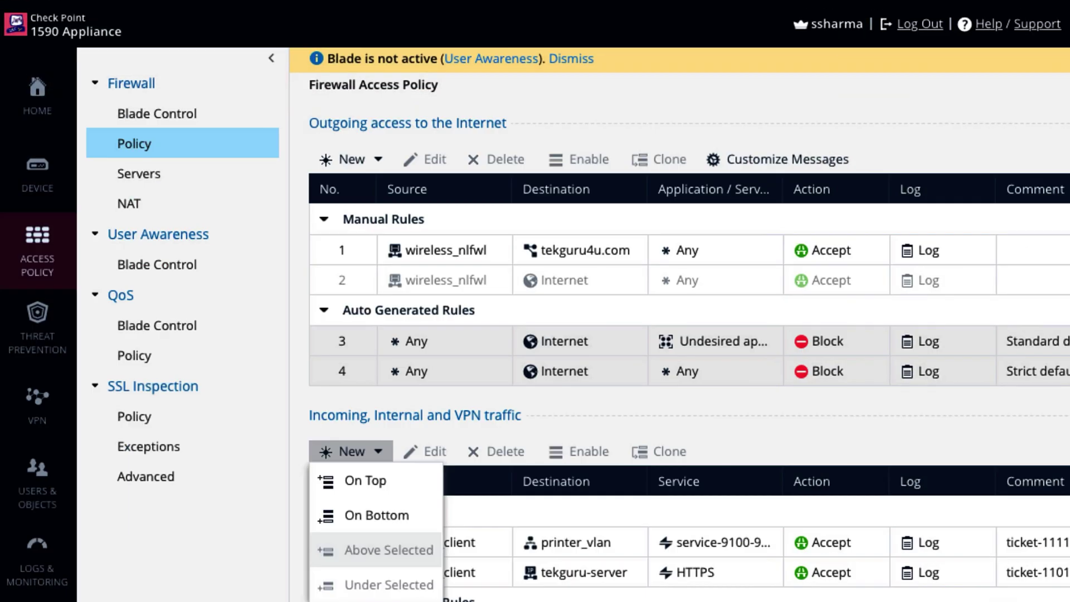
- Start a new service group under Users & Objects > Service Groups
{"action": "left_click", "coordinate": [22, 483]}
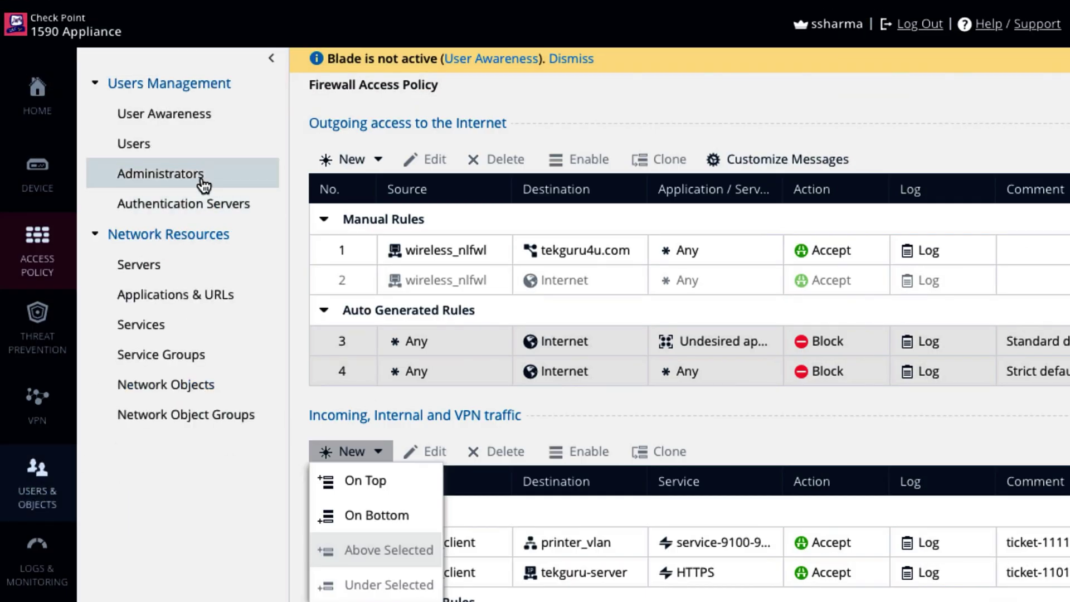
{"action": "left_click", "coordinate": [192, 272]}
{"action": "left_click", "coordinate": [198, 322]}
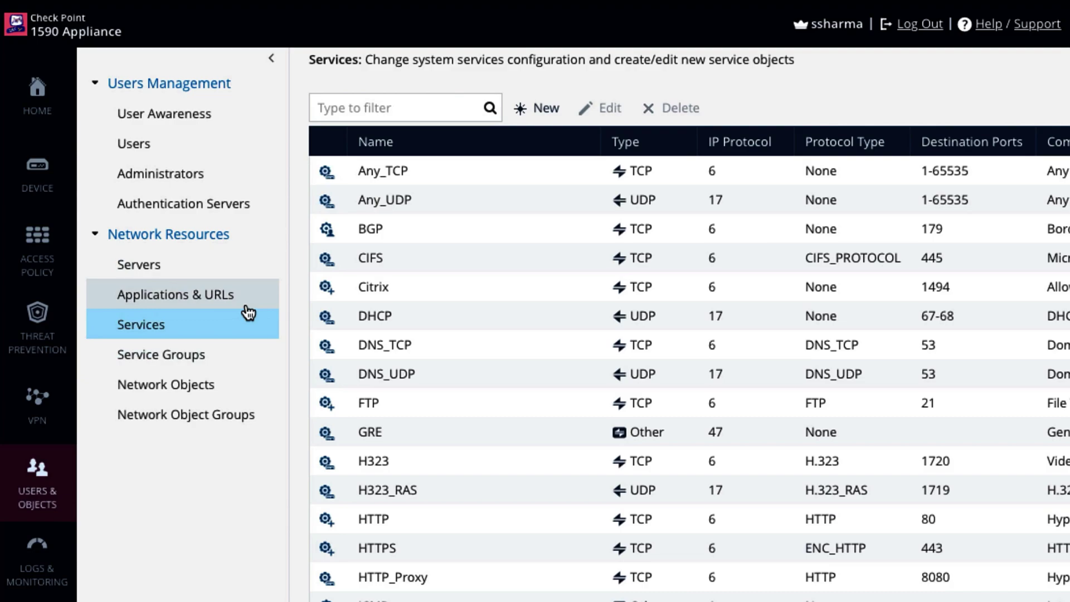
{"action": "left_click", "coordinate": [539, 110]}
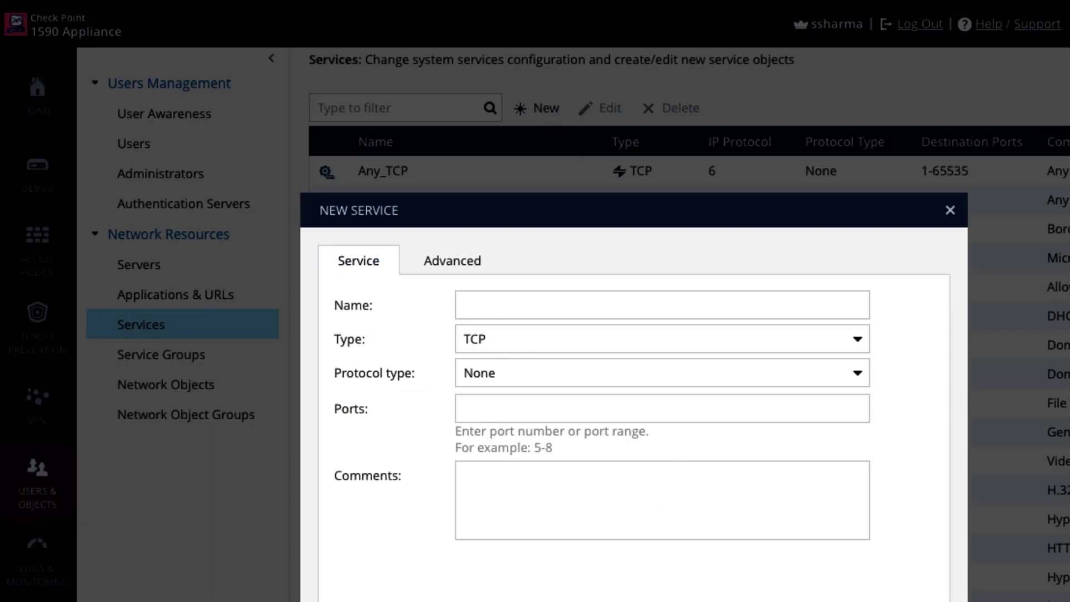
{"action": "key", "text": "Escape"}
{"action": "left_click", "coordinate": [187, 364]}
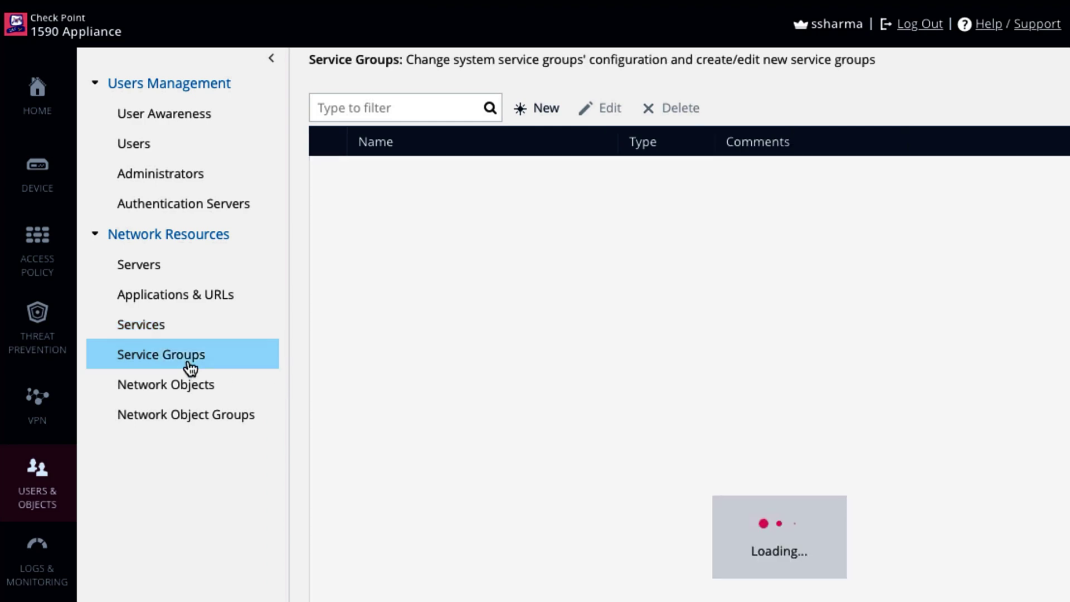
{"action": "left_click", "coordinate": [524, 106]}
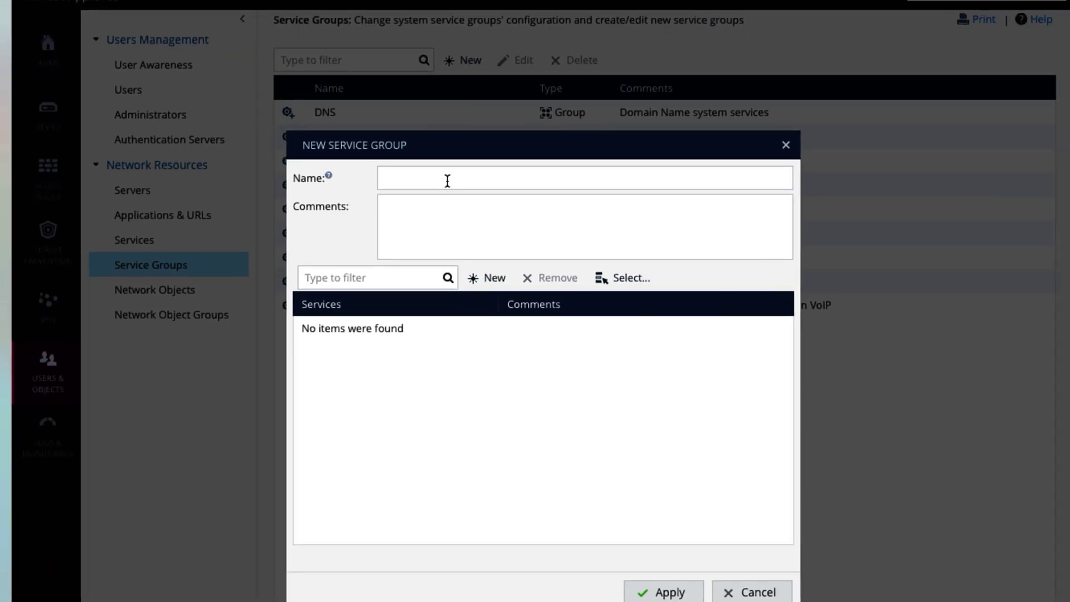
- Name the group it-admin-mgmt and comment 'these services are for management purpose.', fixing the typo
{"action": "left_click", "coordinate": [519, 250]}
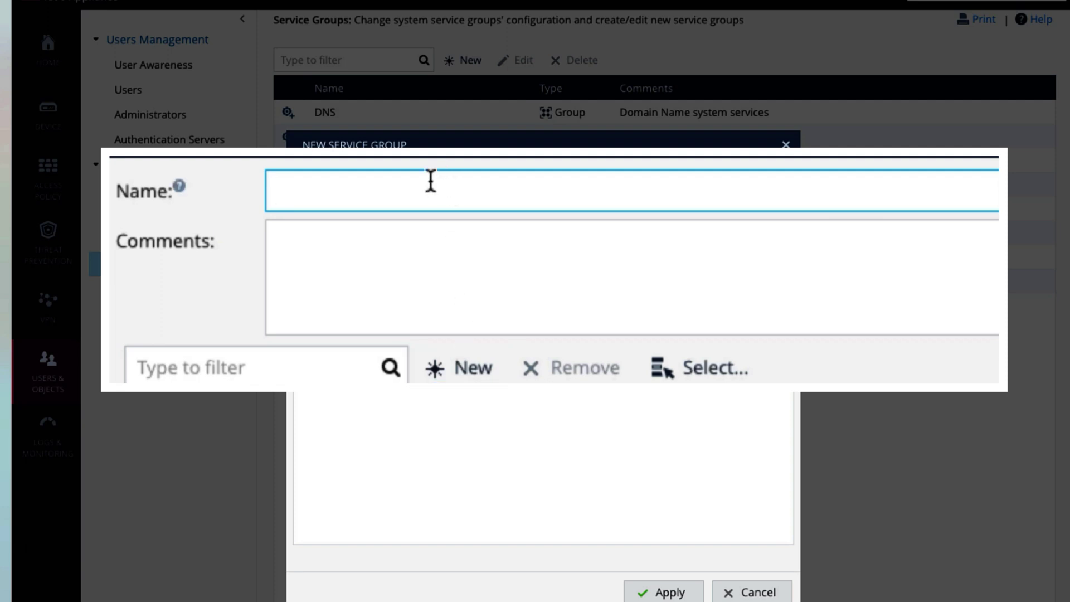
{"action": "type", "text": "it-admin-mgmt"}
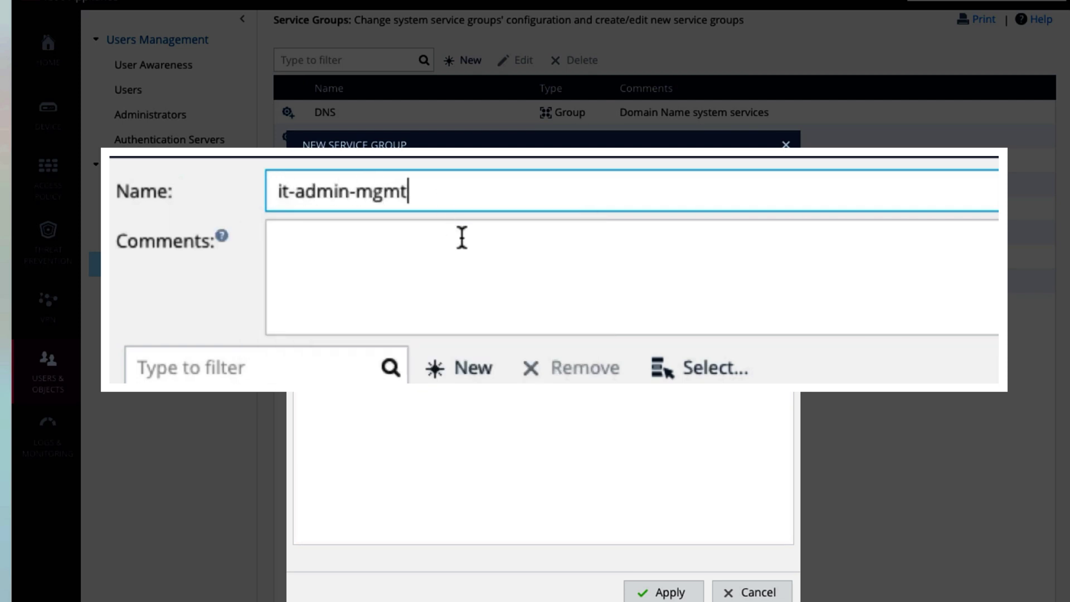
{"action": "left_click", "coordinate": [461, 236]}
{"action": "type", "text": "these services are for mangmeent purpose."}
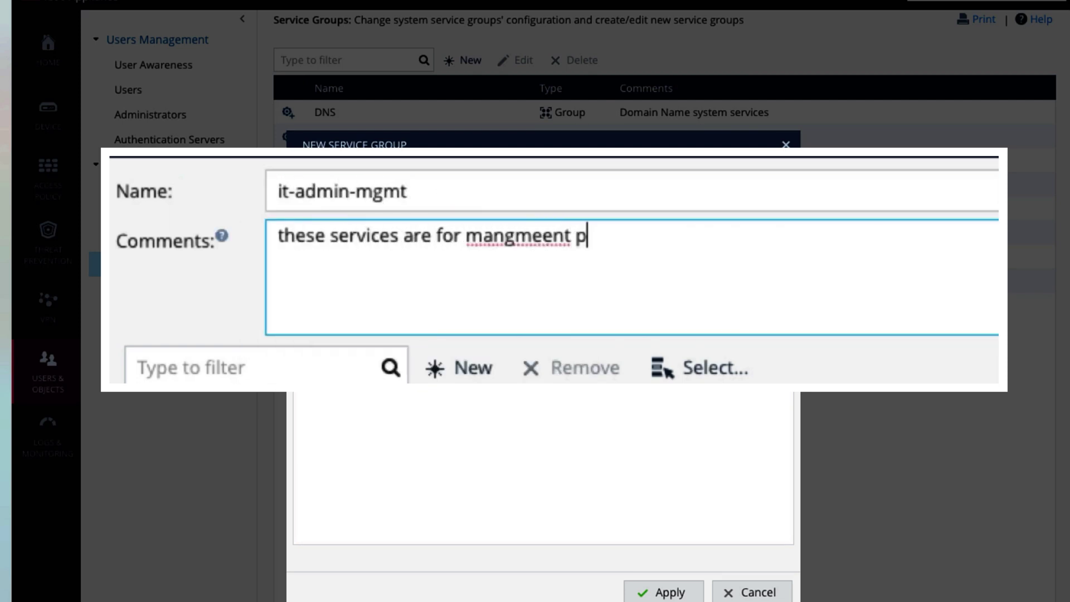
{"action": "right_click", "coordinate": [504, 237]}
{"action": "left_click", "coordinate": [557, 244]}
{"action": "left_click", "coordinate": [658, 254]}
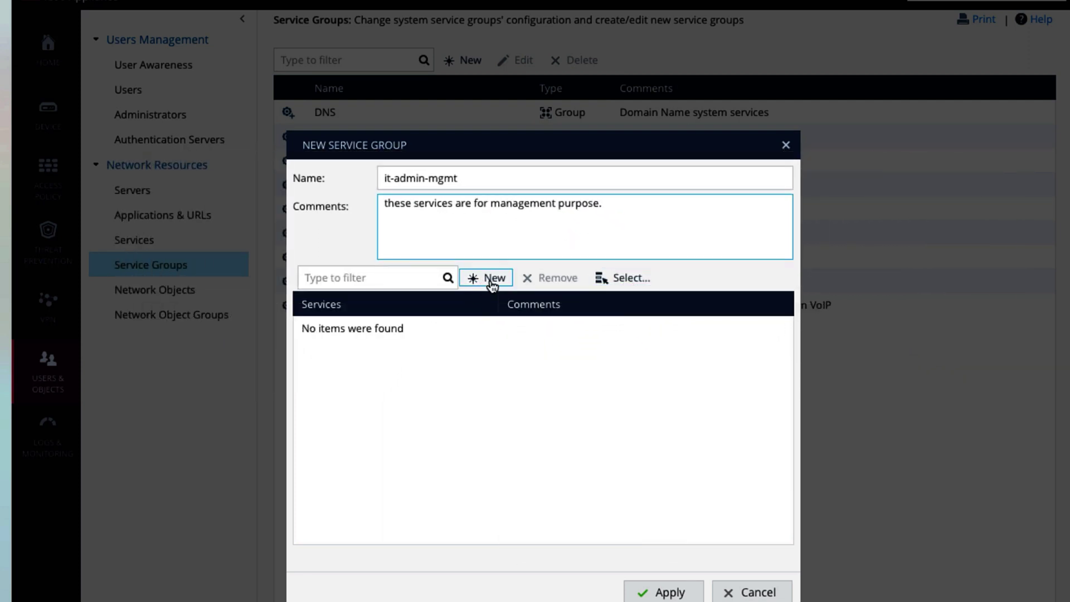
- Choose HTTP and HTTPS from the existing services for the group
{"action": "left_click", "coordinate": [490, 281]}
{"action": "left_click", "coordinate": [488, 279]}
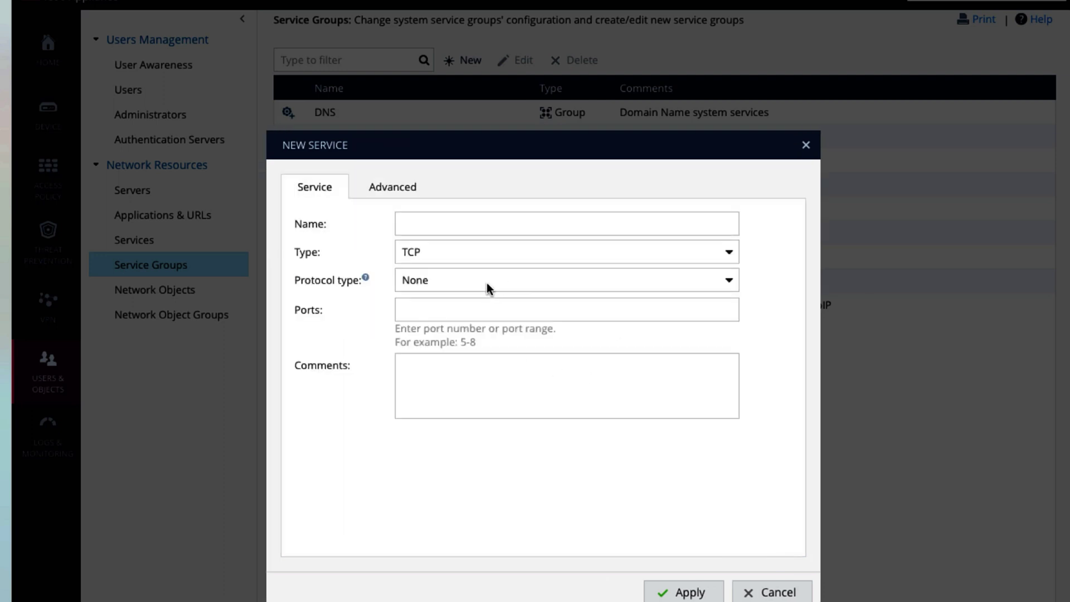
{"action": "left_click", "coordinate": [775, 591]}
{"action": "left_click", "coordinate": [627, 279]}
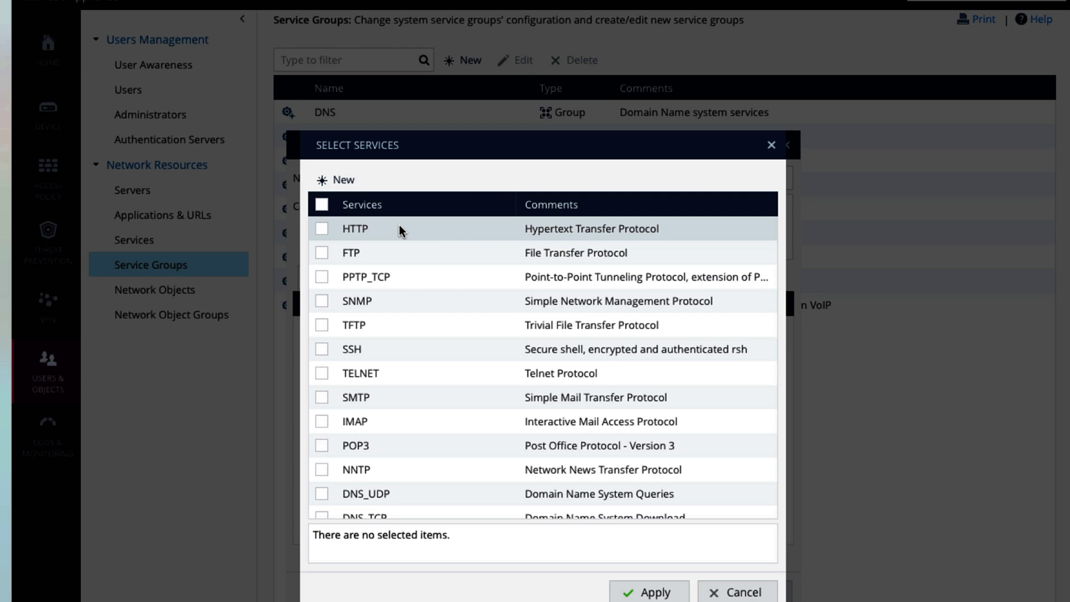
{"action": "left_click", "coordinate": [322, 229]}
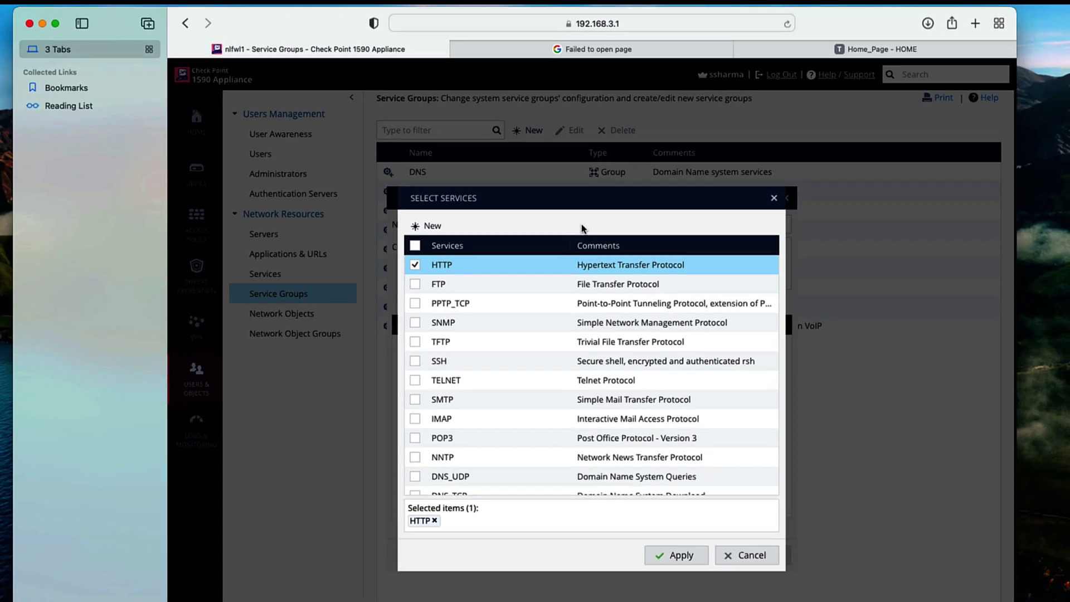
{"action": "key", "text": "super+f"}
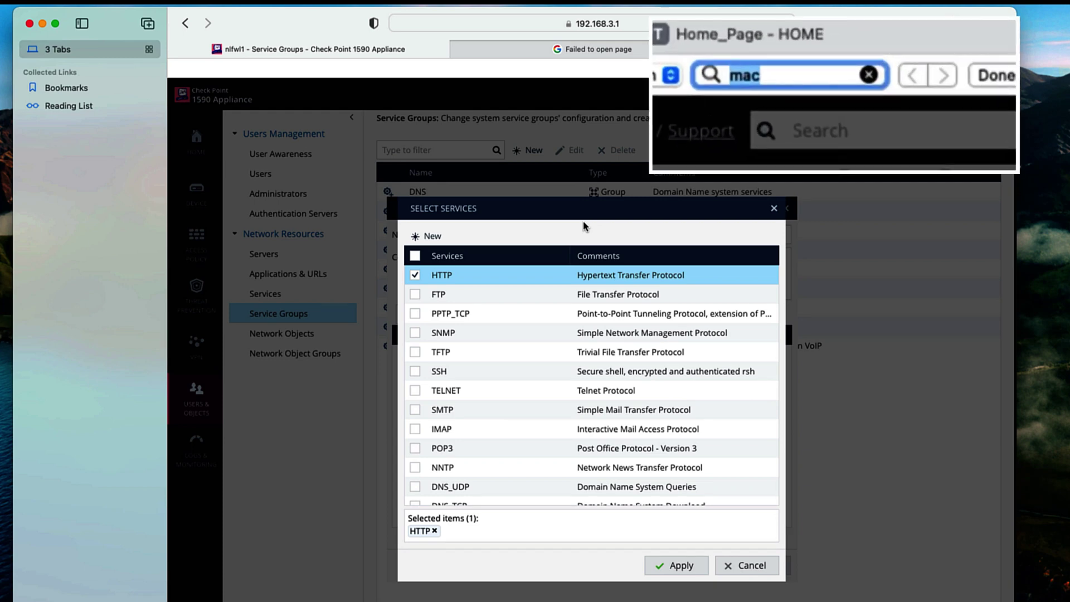
{"action": "type", "text": "https"}
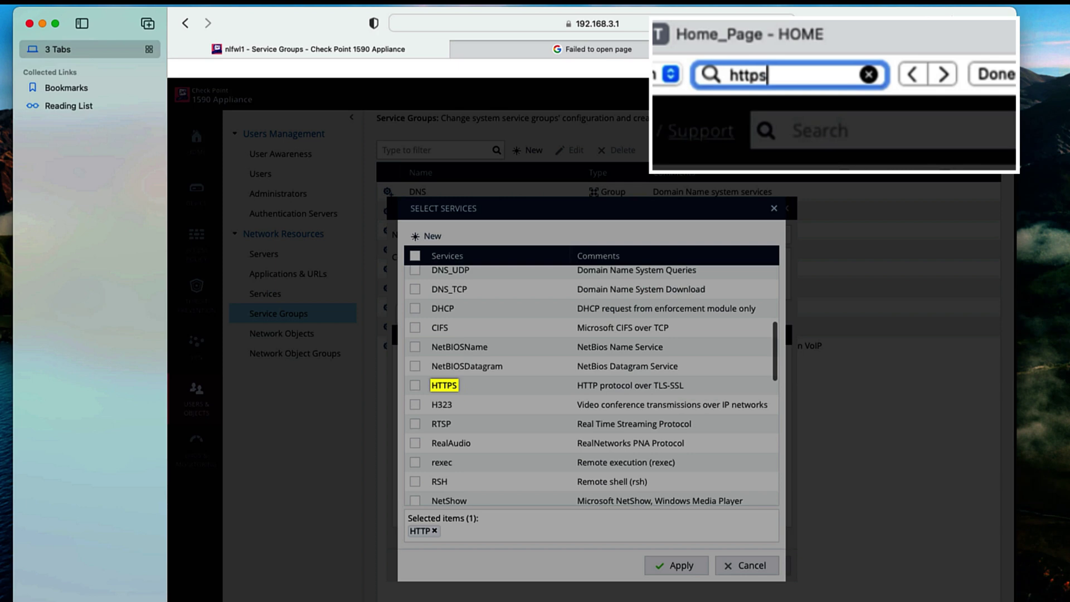
{"action": "left_click", "coordinate": [414, 386]}
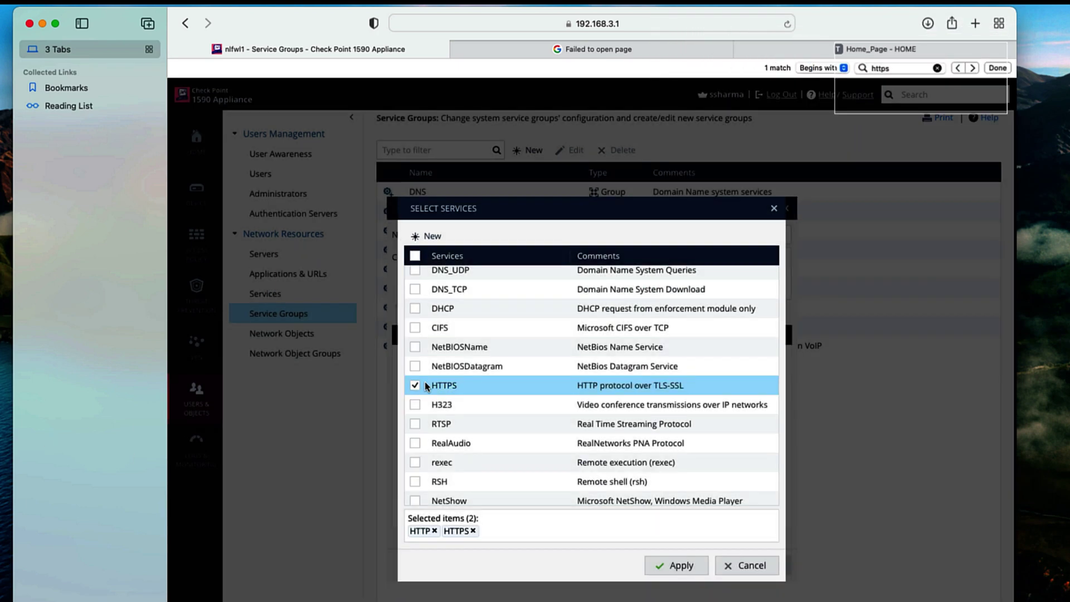
- Add ICMP and SSH as well, then apply to save the it-admin-mgmt group
{"action": "type", "text": "ping"}
{"action": "scroll", "coordinate": [427, 347], "scroll_direction": "down", "scroll_amount": 5}
{"action": "left_click", "coordinate": [436, 341]}
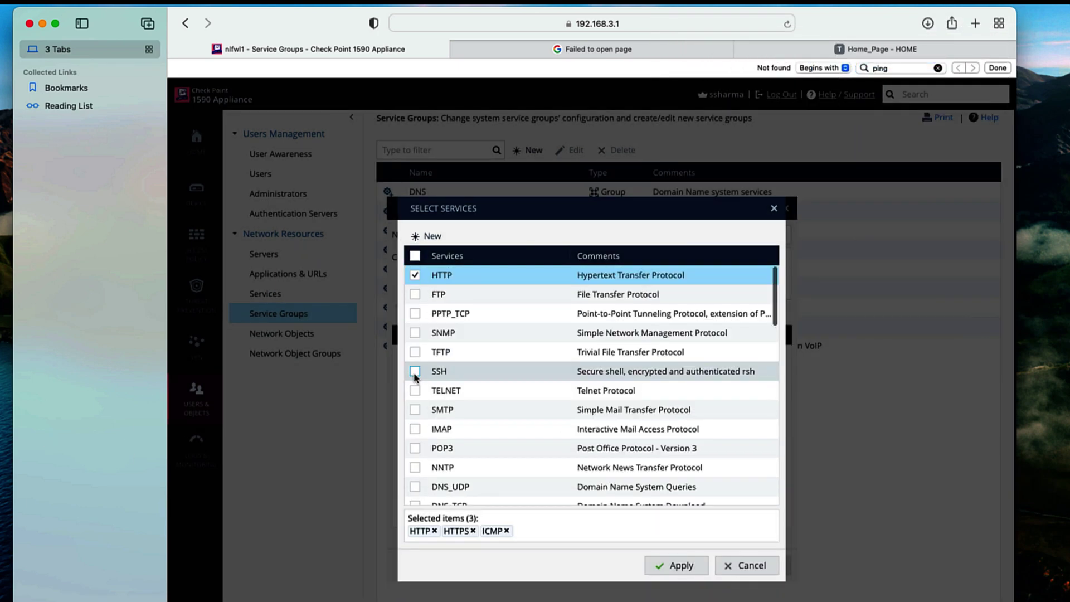
{"action": "left_click", "coordinate": [415, 371]}
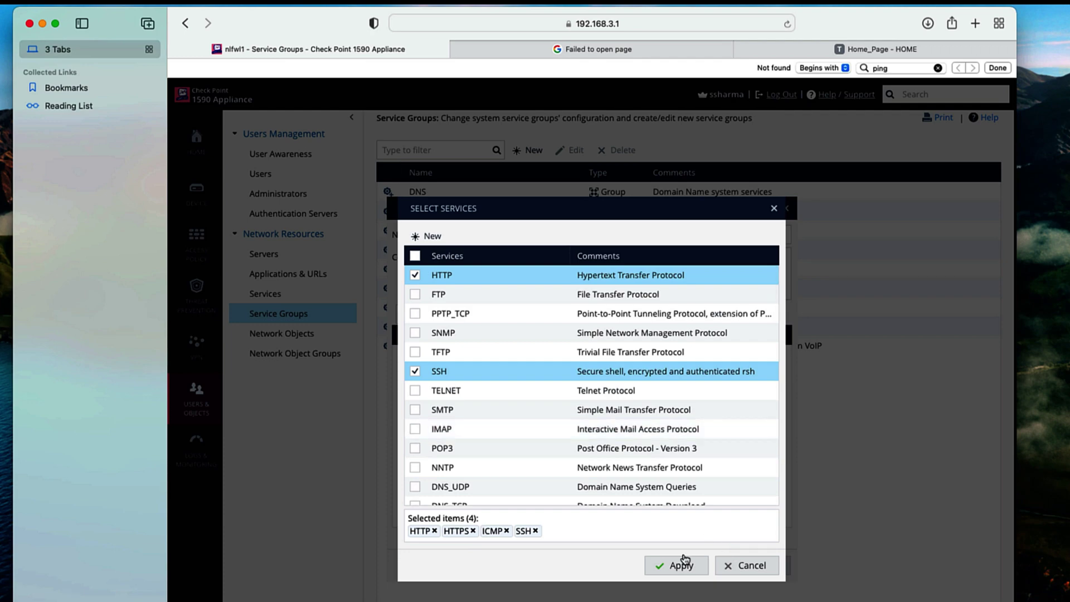
{"action": "left_click", "coordinate": [681, 564]}
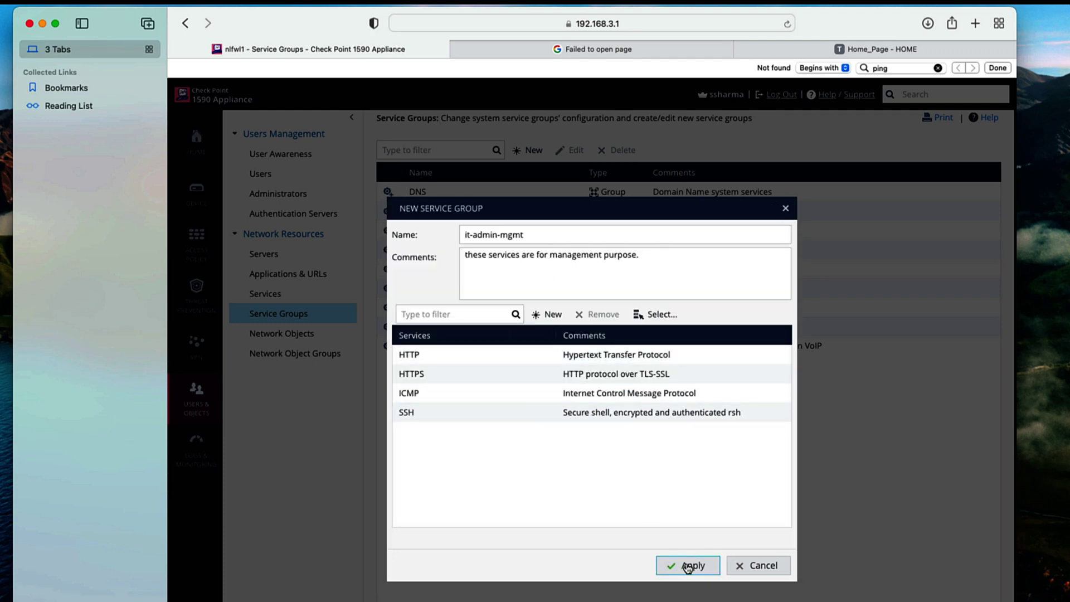
{"action": "left_click", "coordinate": [691, 566]}
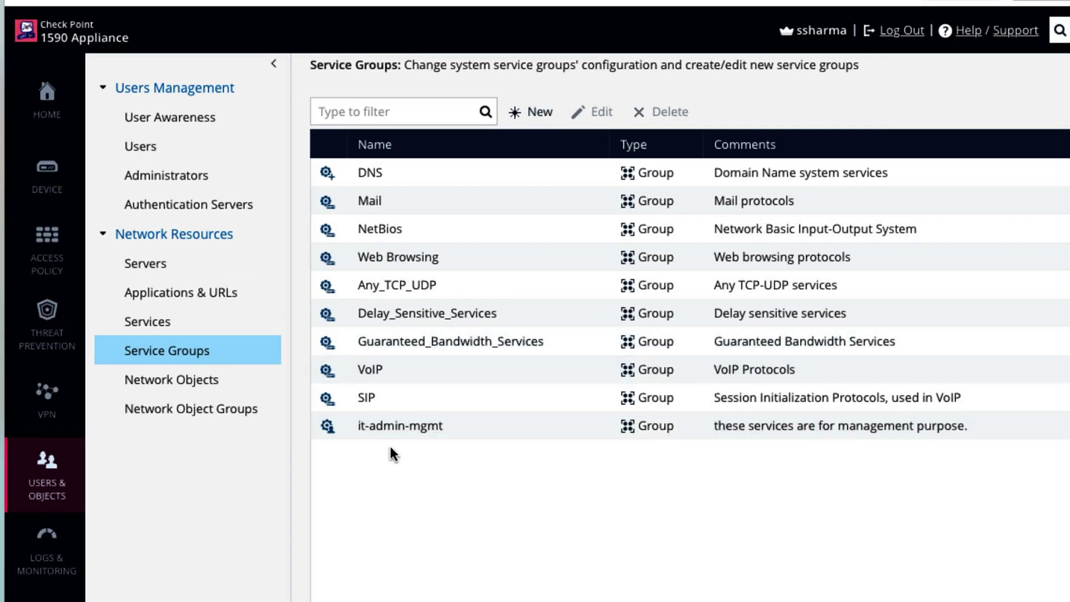
- Start a new incoming/internal rule from wired_client to mgmt_vlan
{"action": "mouse_move", "coordinate": [66, 416]}
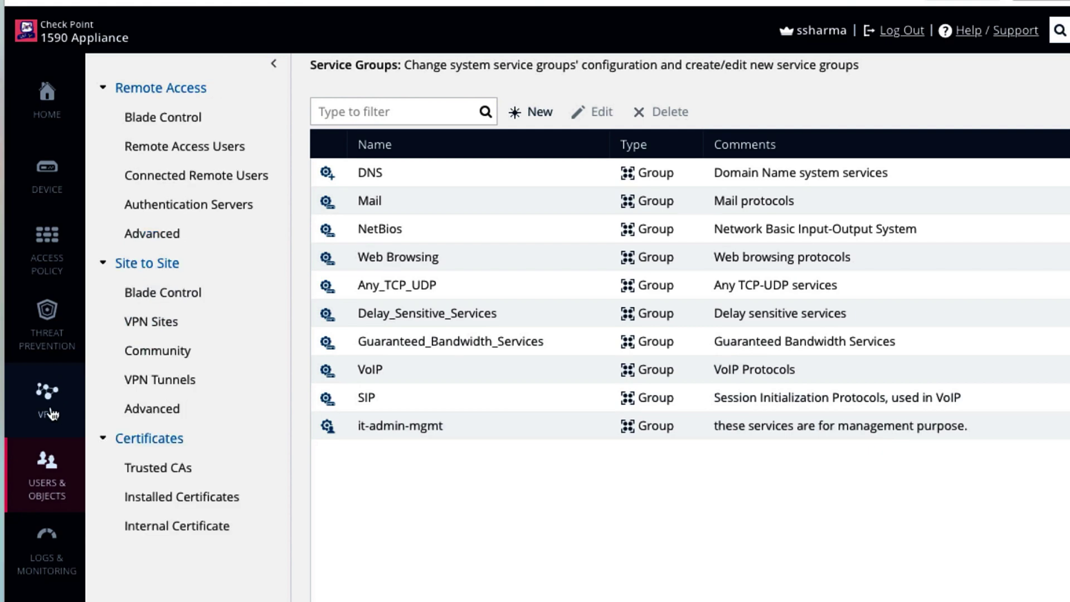
{"action": "left_click", "coordinate": [47, 251]}
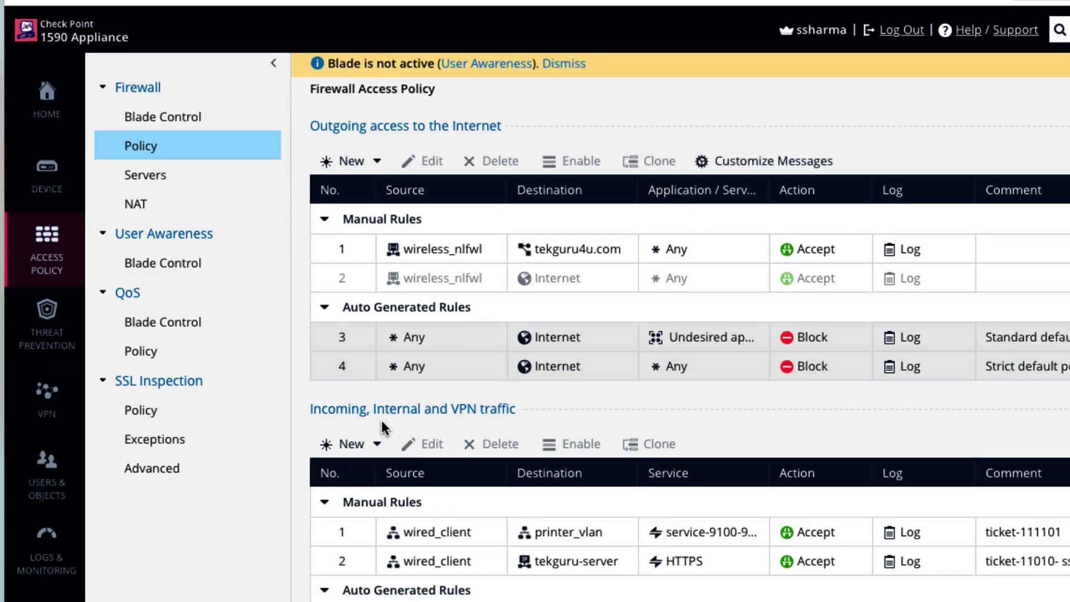
{"action": "left_click", "coordinate": [352, 444]}
{"action": "left_click", "coordinate": [285, 213]}
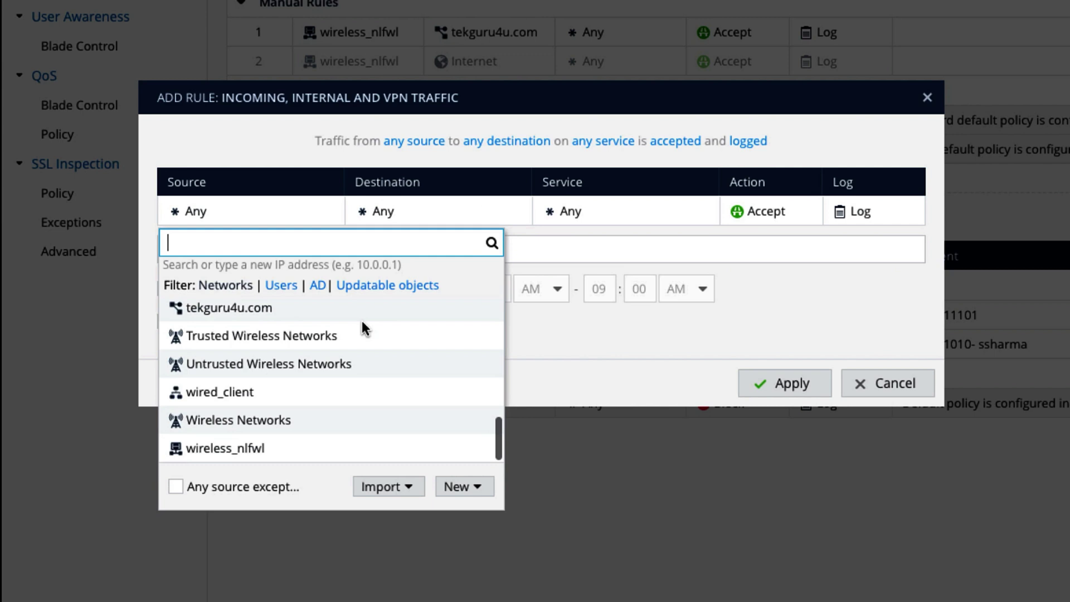
{"action": "left_click", "coordinate": [268, 388]}
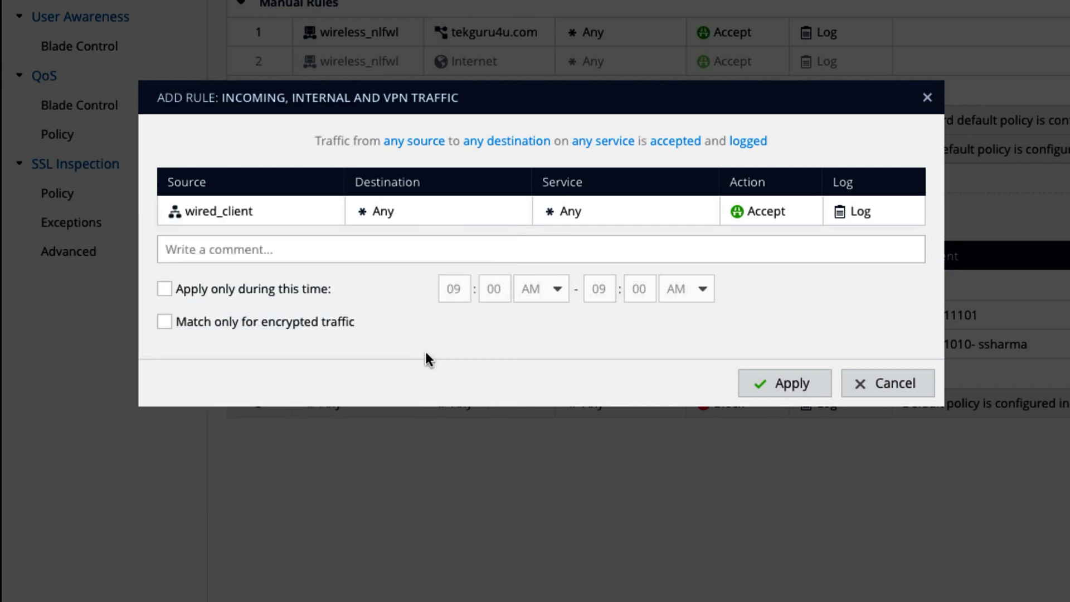
{"action": "left_click", "coordinate": [414, 213]}
{"action": "scroll", "coordinate": [454, 352], "scroll_direction": "down", "scroll_amount": 5}
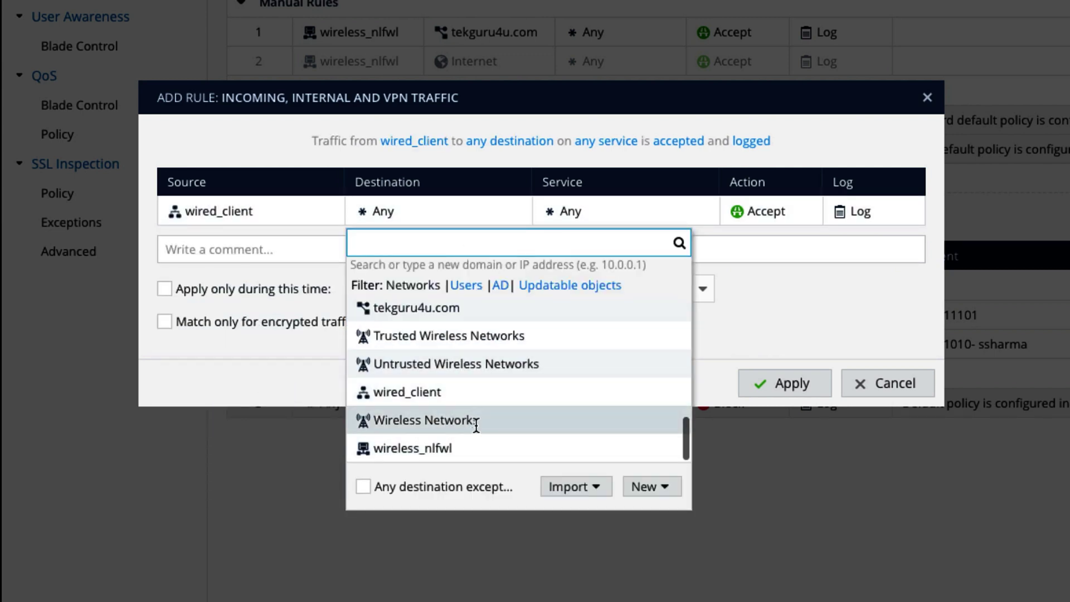
{"action": "type", "text": "mgm"}
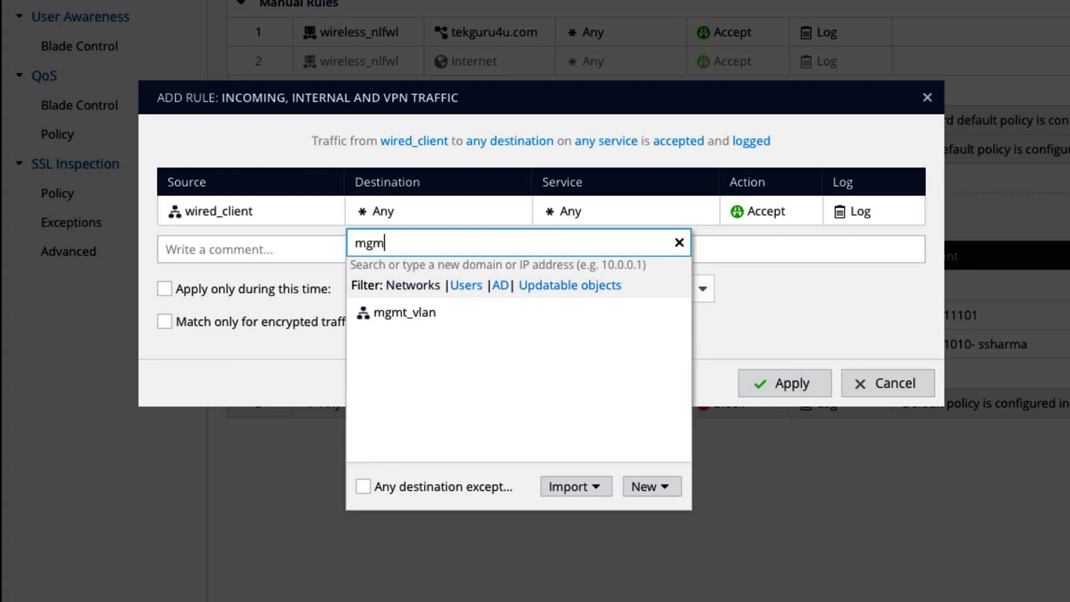
{"action": "left_click", "coordinate": [437, 314]}
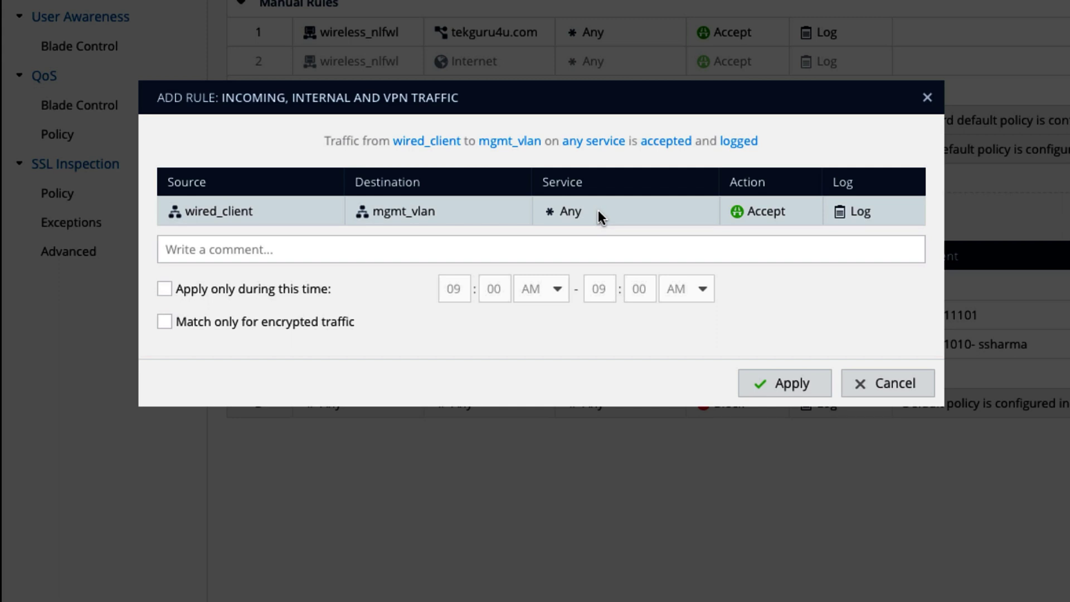
- Set the rule's service to it-admin-mgmt, add a ticket-19292 comment with the admin's username, and save
{"action": "left_click", "coordinate": [598, 210]}
{"action": "type", "text": "it"}
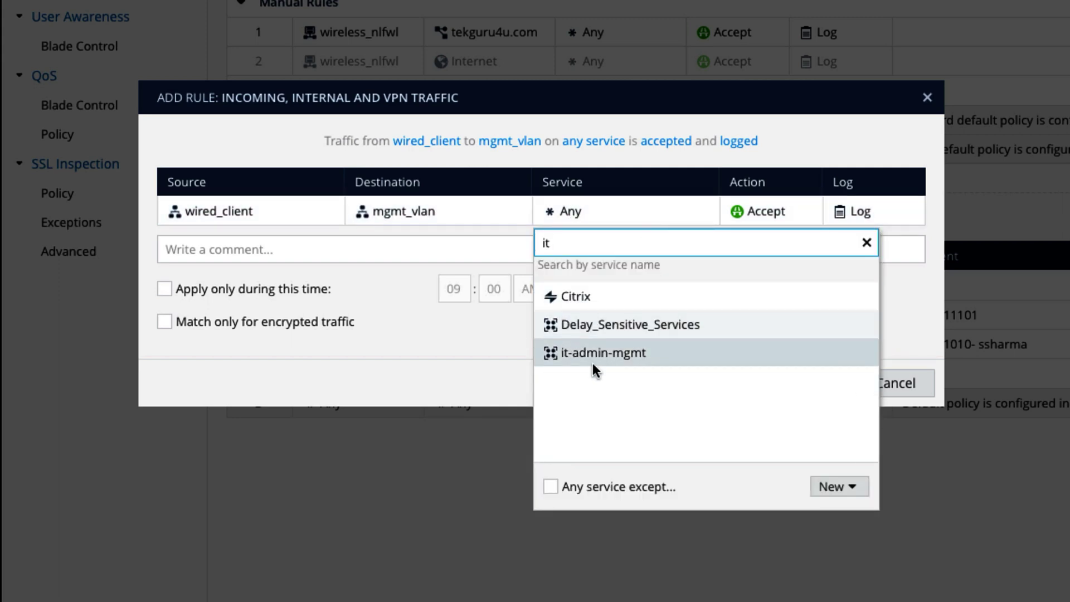
{"action": "left_click", "coordinate": [593, 359]}
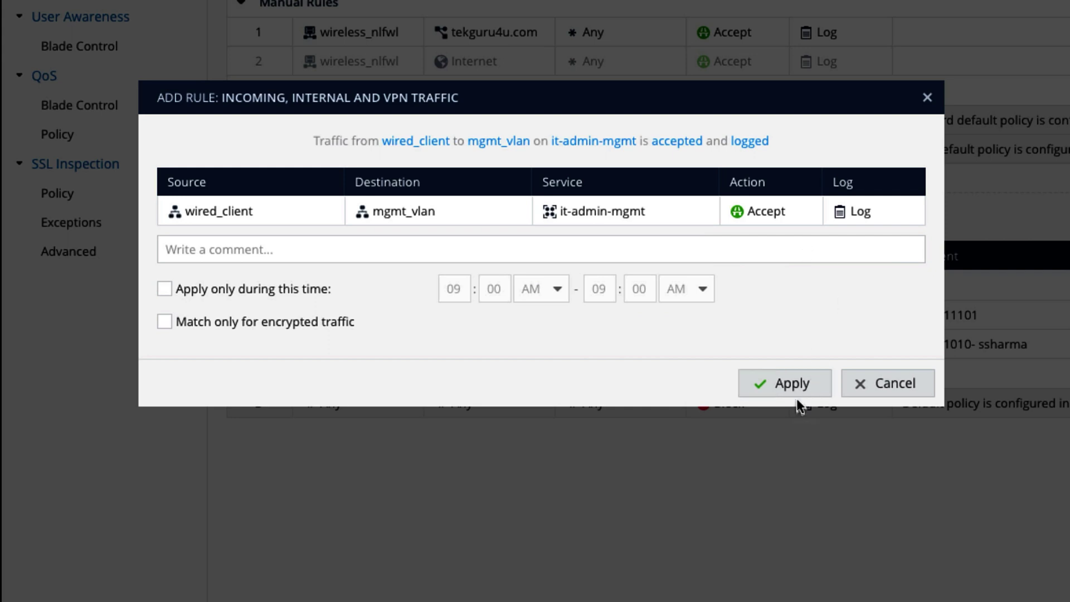
{"action": "left_click", "coordinate": [370, 250]}
{"action": "type", "text": "ticket"}
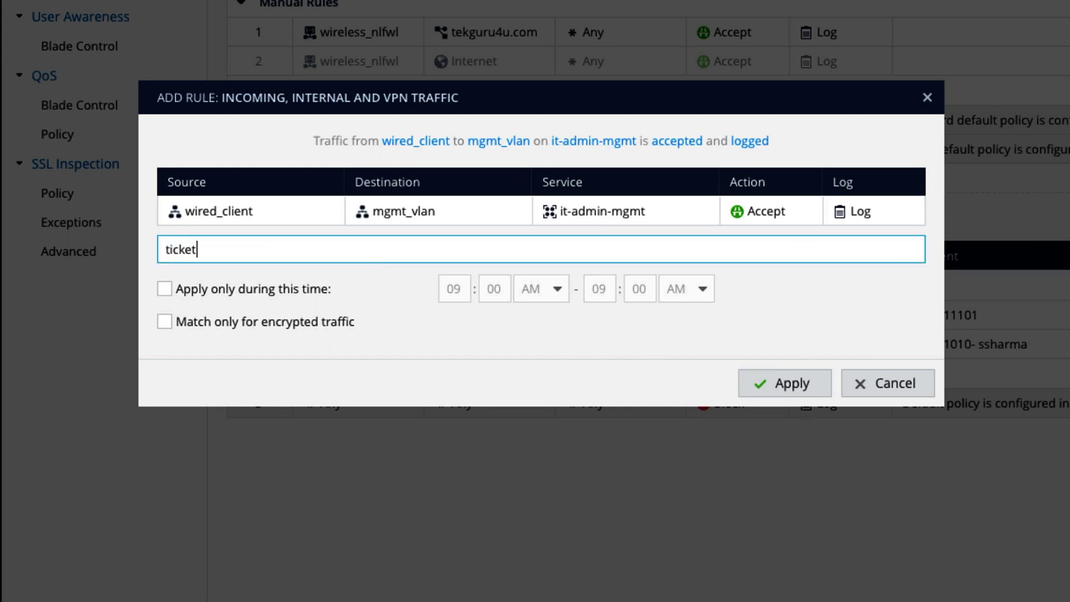
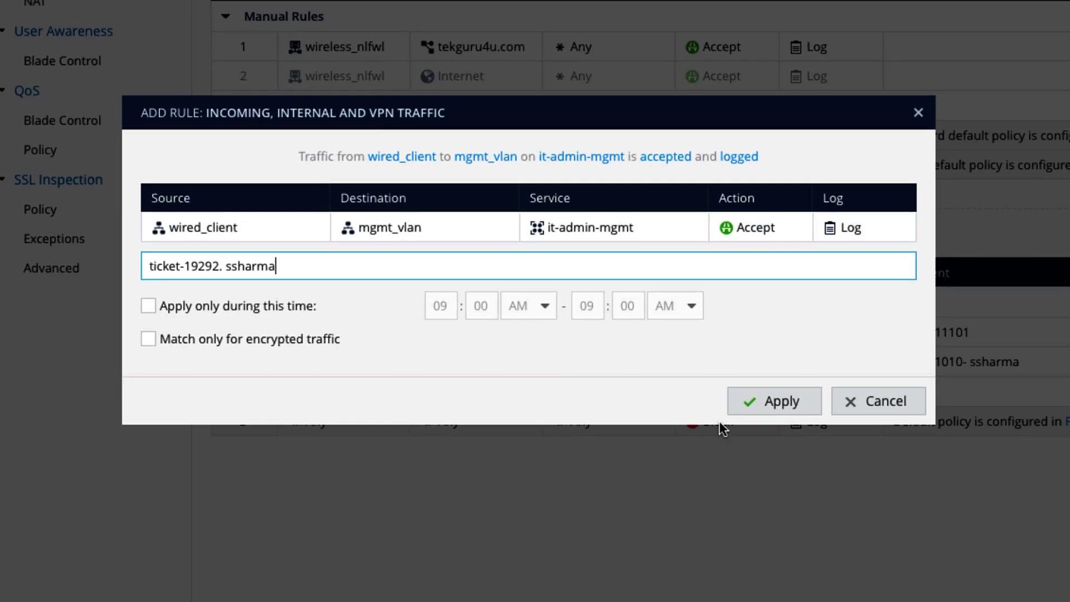
{"action": "left_click", "coordinate": [785, 383]}
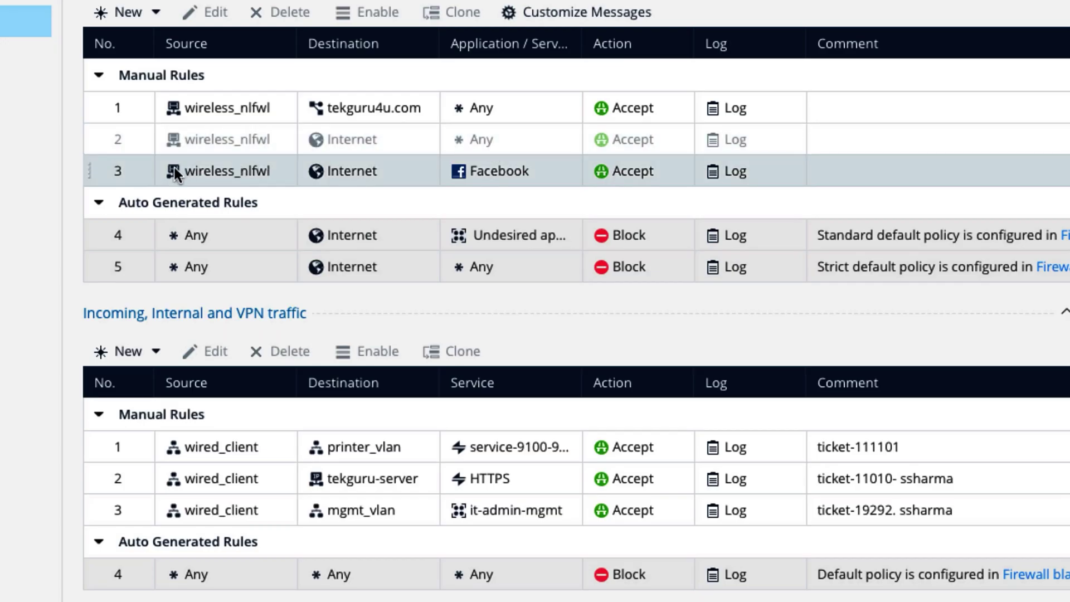
- Limit the Facebook rule to a time window starting at 12:30 PM
{"action": "left_click", "coordinate": [146, 170]}
{"action": "double_click", "coordinate": [143, 170]}
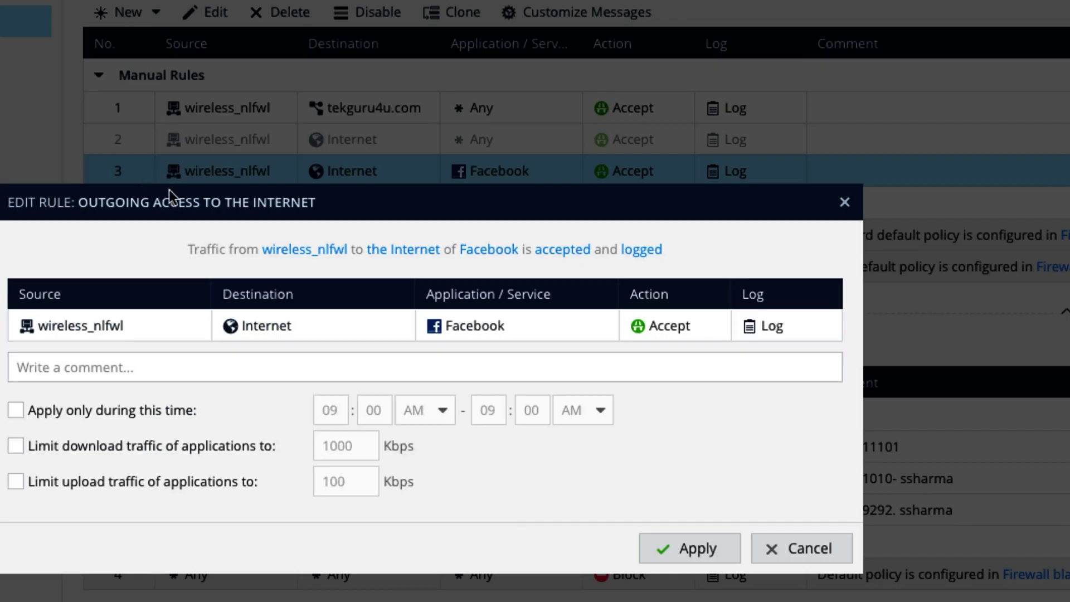
{"action": "left_click", "coordinate": [117, 412]}
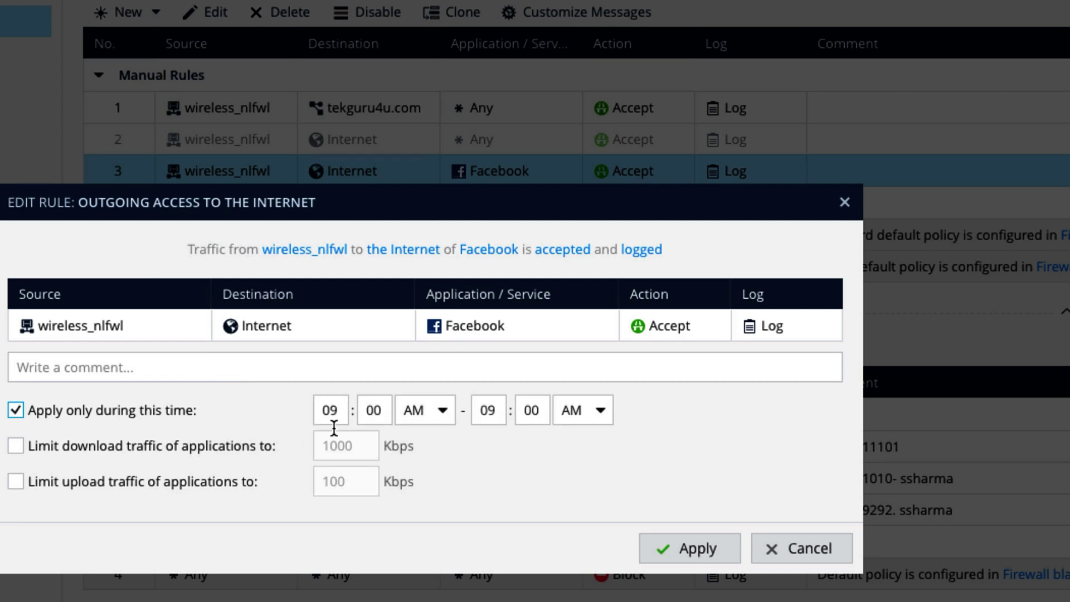
{"action": "double_click", "coordinate": [334, 410]}
{"action": "type", "text": "12"}
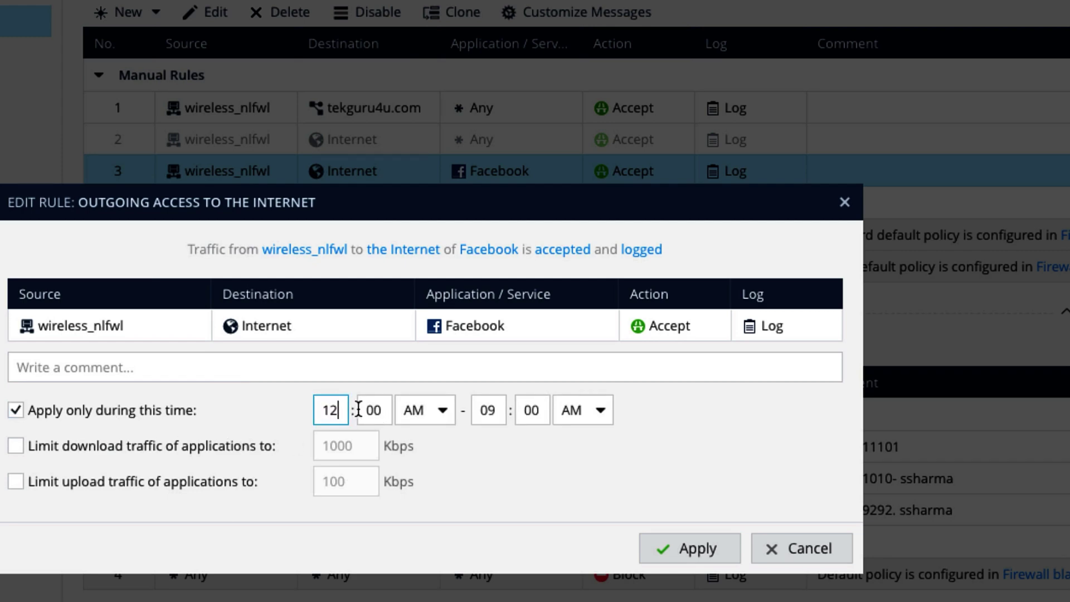
{"action": "double_click", "coordinate": [363, 410]}
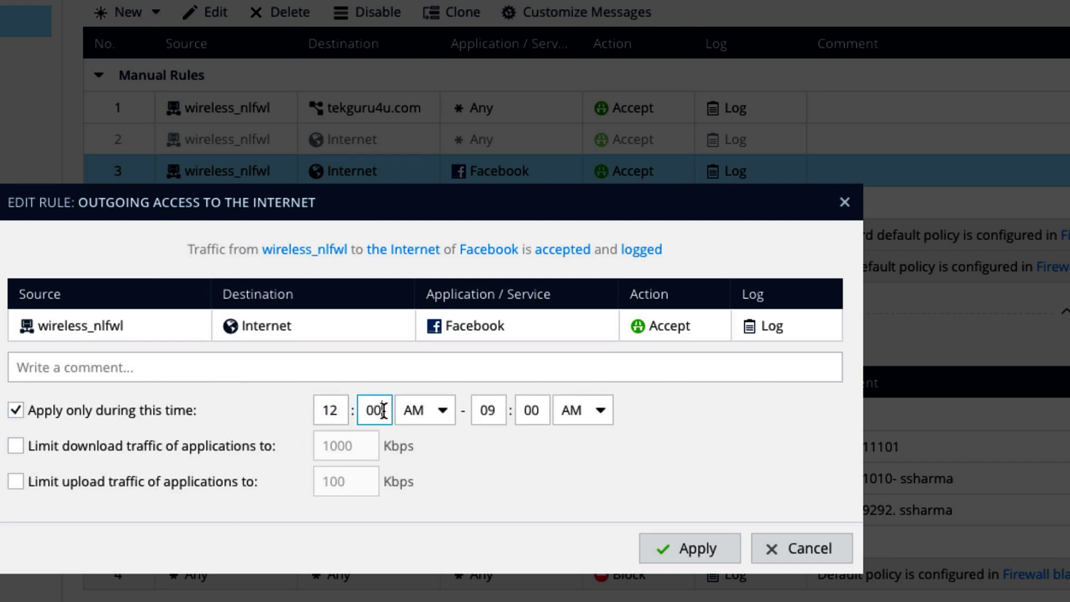
{"action": "type", "text": "30"}
{"action": "left_click", "coordinate": [397, 410]}
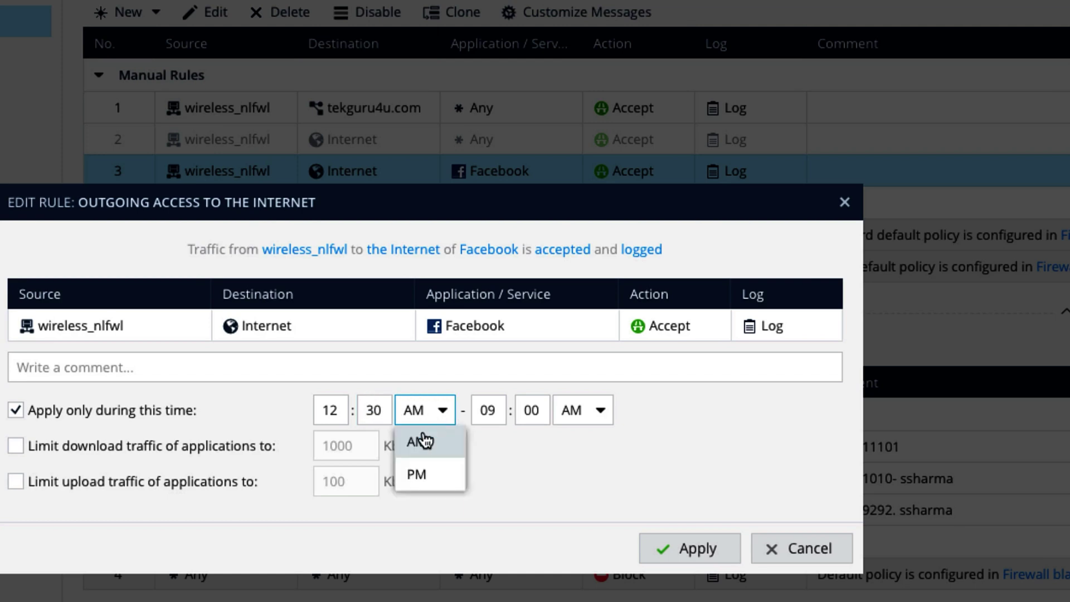
{"action": "left_click", "coordinate": [432, 477]}
- Set the Facebook rule's window to end at 01:30 PM
{"action": "double_click", "coordinate": [474, 409]}
{"action": "type", "text": "1"}
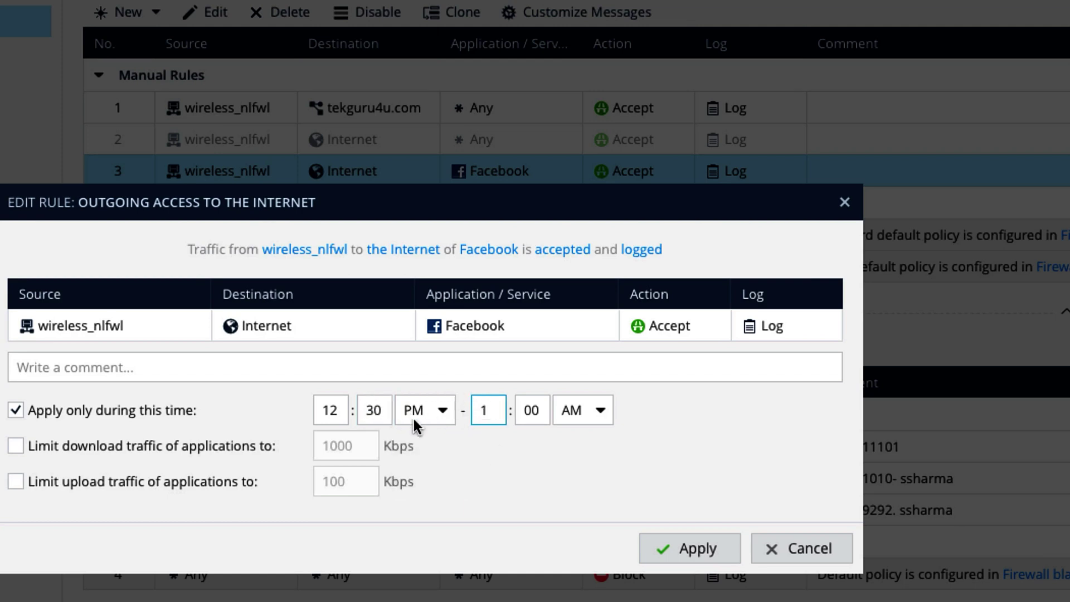
{"action": "double_click", "coordinate": [532, 410]}
{"action": "type", "text": "30"}
{"action": "left_click", "coordinate": [583, 410]}
{"action": "left_click", "coordinate": [584, 484]}
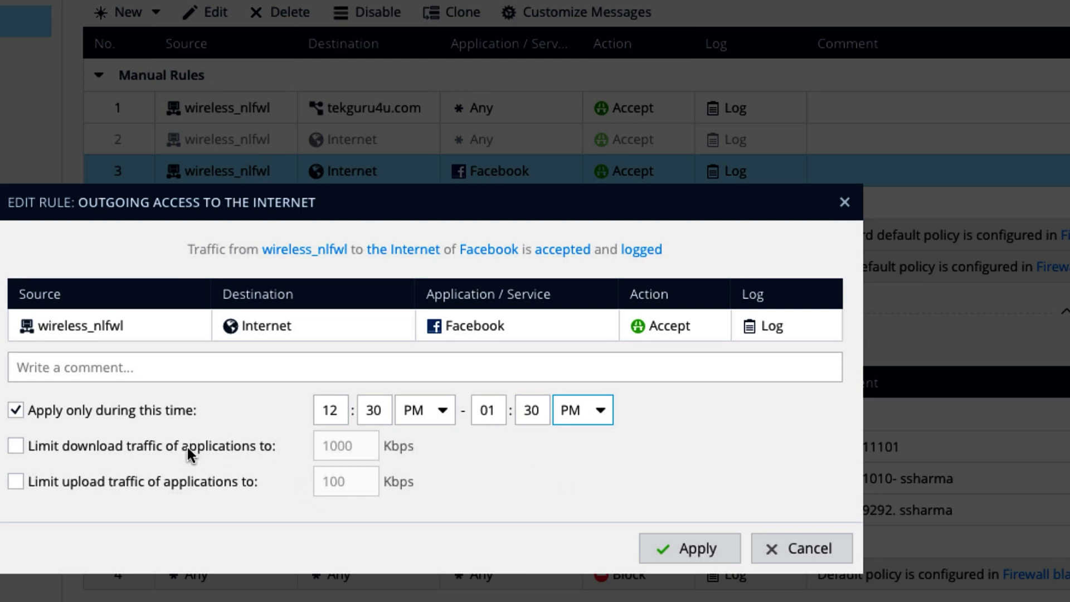
- Leave download and upload bandwidth limits off and apply the lunchtime schedule
{"action": "left_click", "coordinate": [136, 446]}
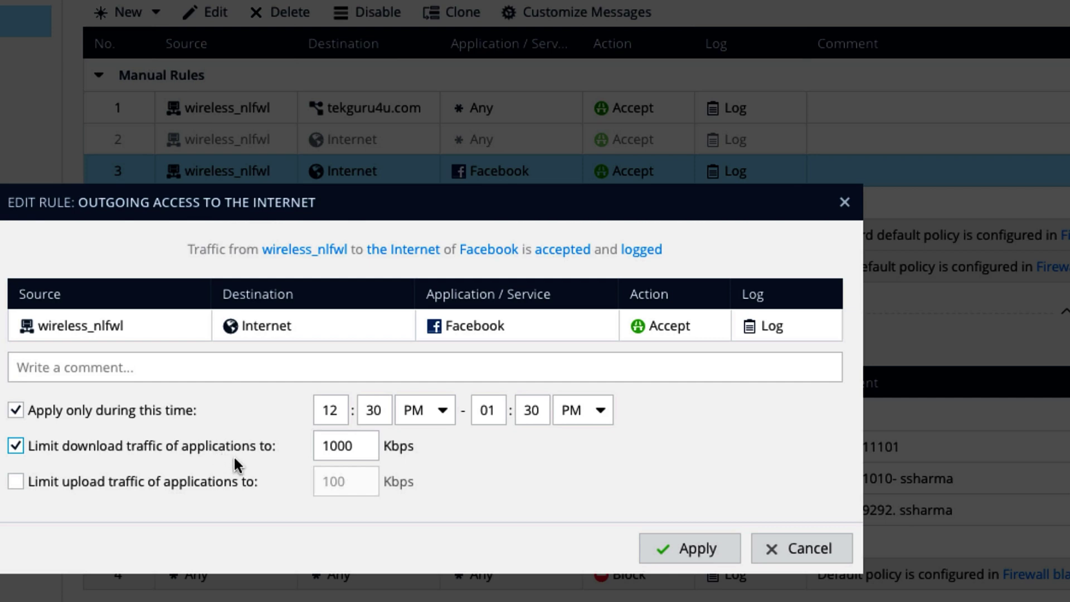
{"action": "left_click", "coordinate": [84, 482]}
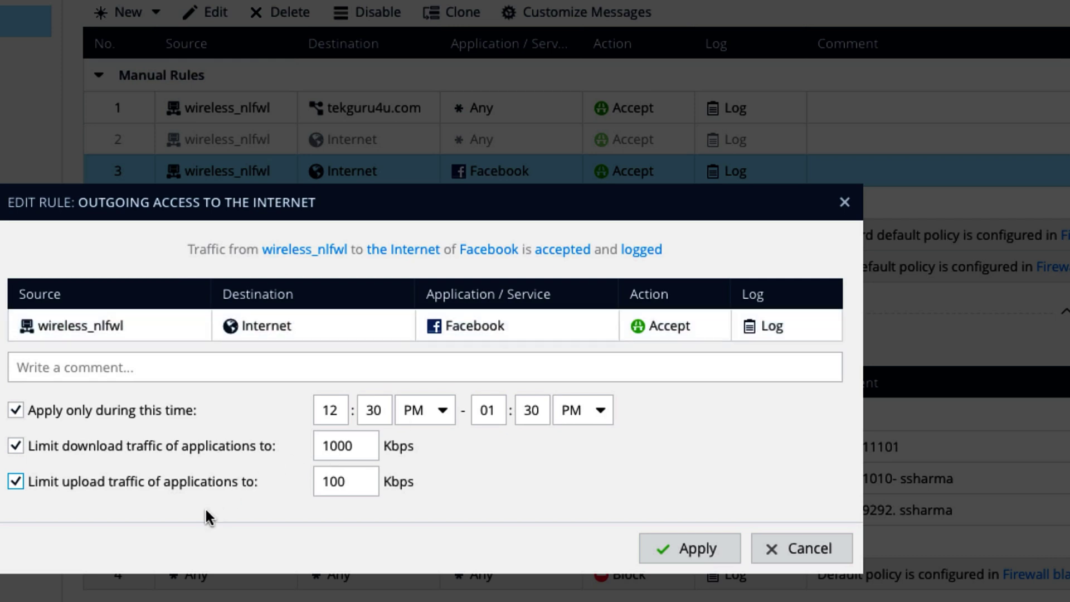
{"action": "left_click", "coordinate": [119, 446]}
{"action": "left_click", "coordinate": [130, 483]}
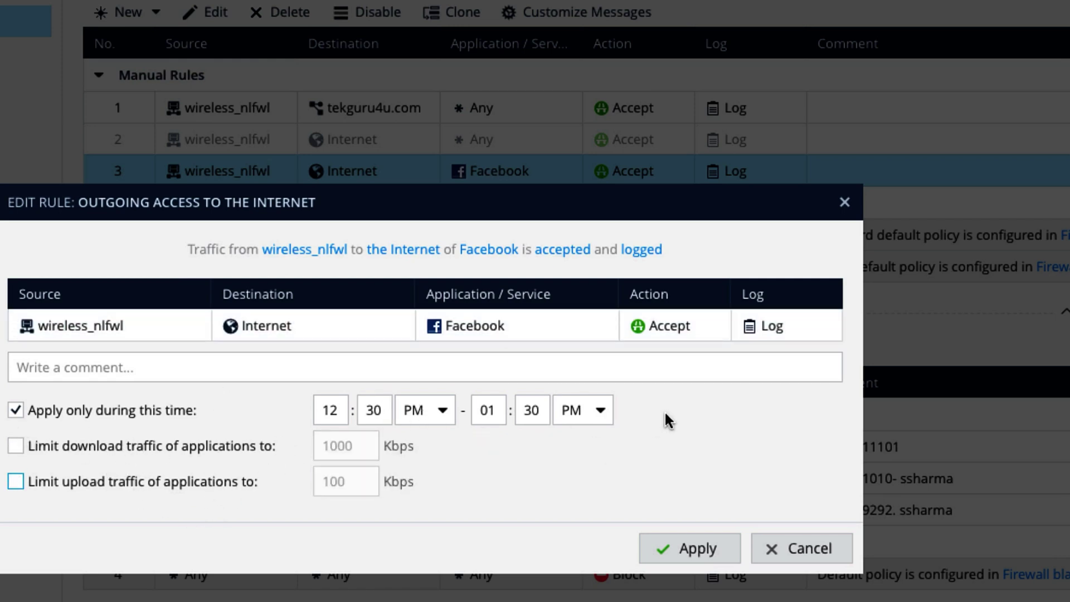
{"action": "left_click", "coordinate": [697, 547]}
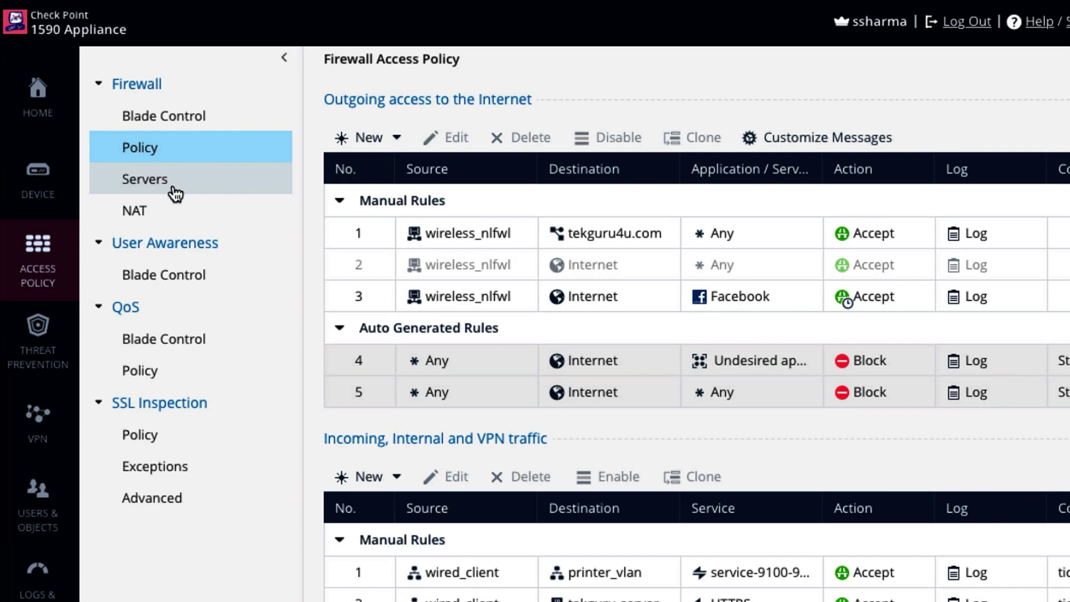
- Create Web Server sonata at 10.10.30.50 with No NAT, serving TCP 80, 443 and 8080
{"action": "left_click", "coordinate": [175, 194]}
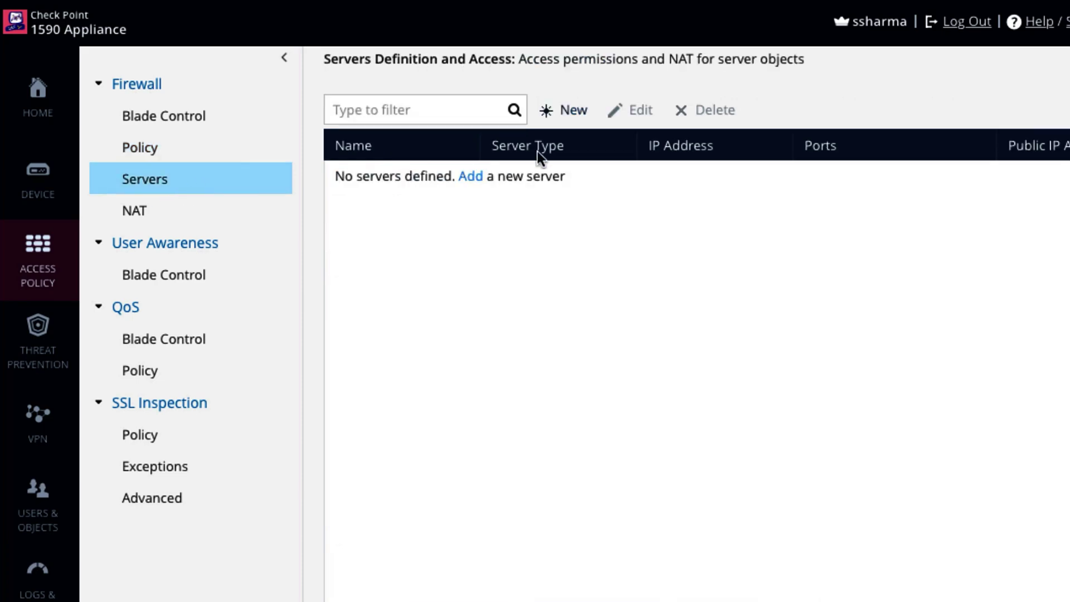
{"action": "left_click", "coordinate": [563, 110]}
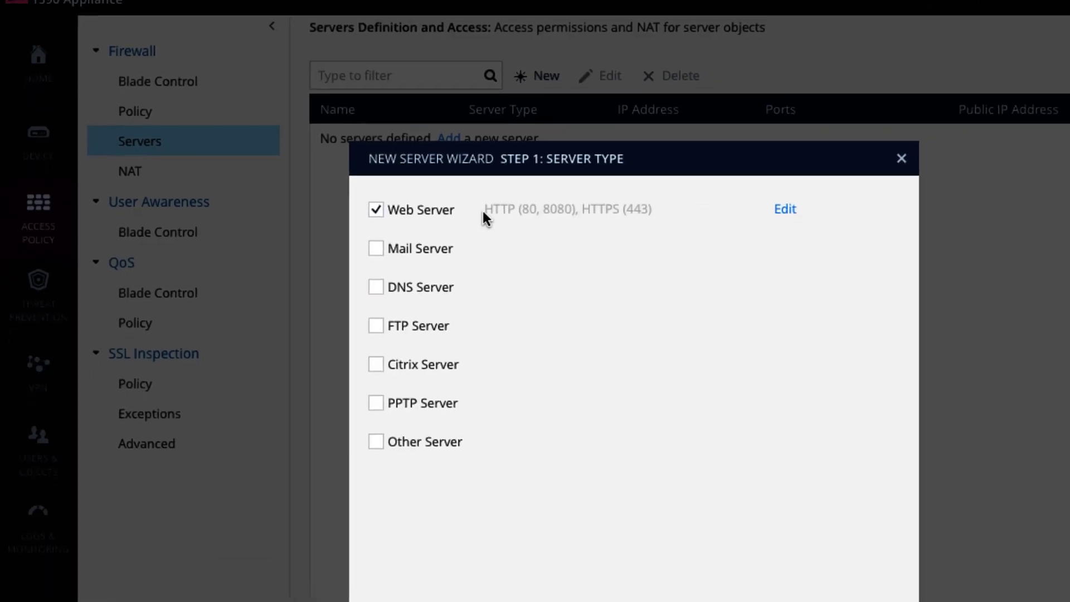
{"action": "left_click", "coordinate": [746, 548]}
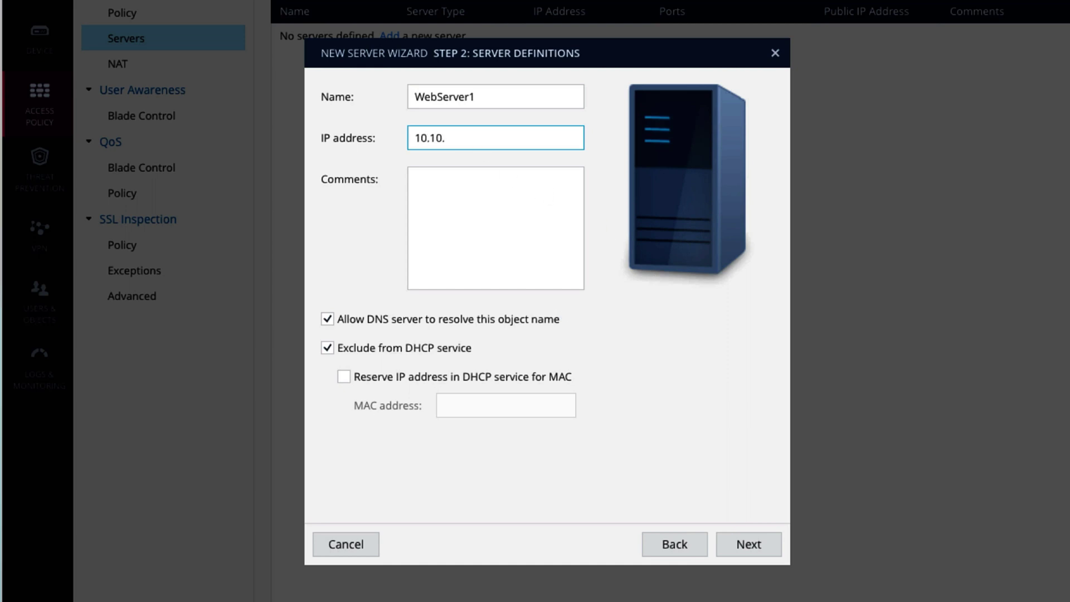
{"action": "type", "text": "50"}
{"action": "key", "text": "shift+Tab"}
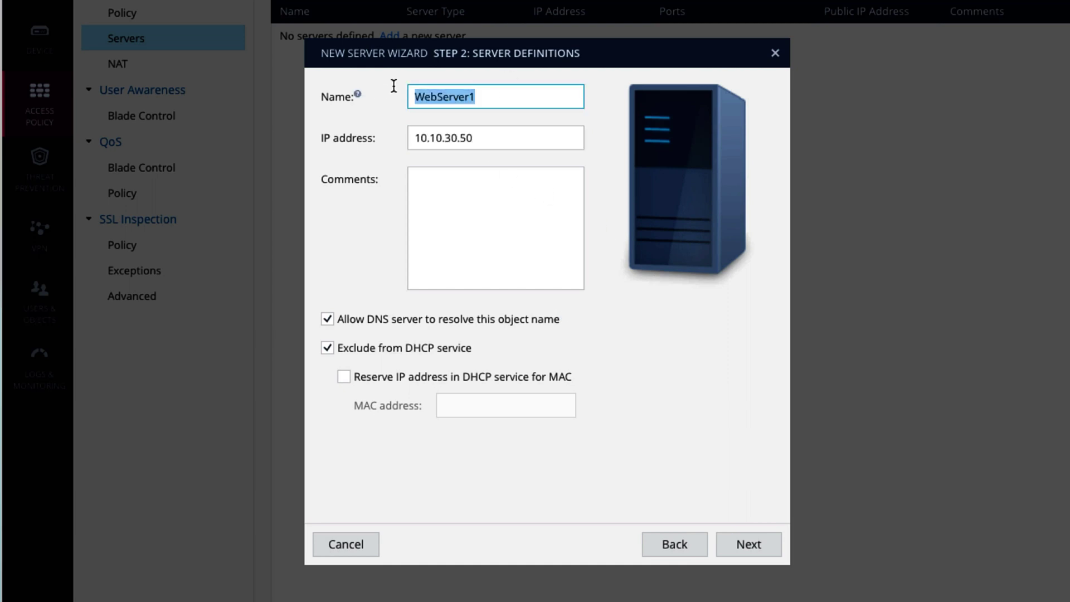
{"action": "type", "text": "sonata"}
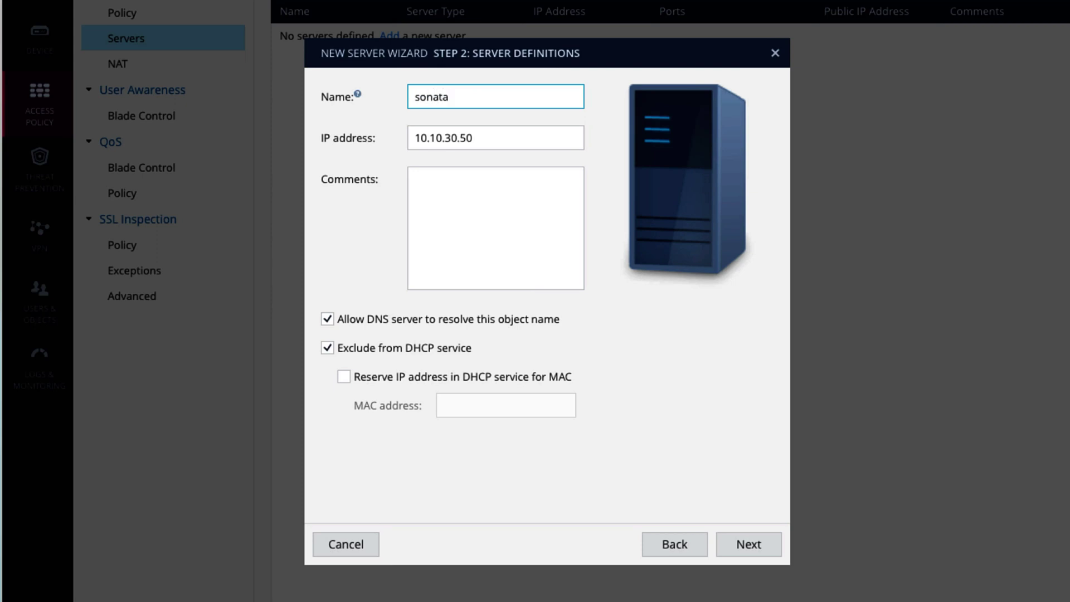
{"action": "left_click", "coordinate": [747, 545]}
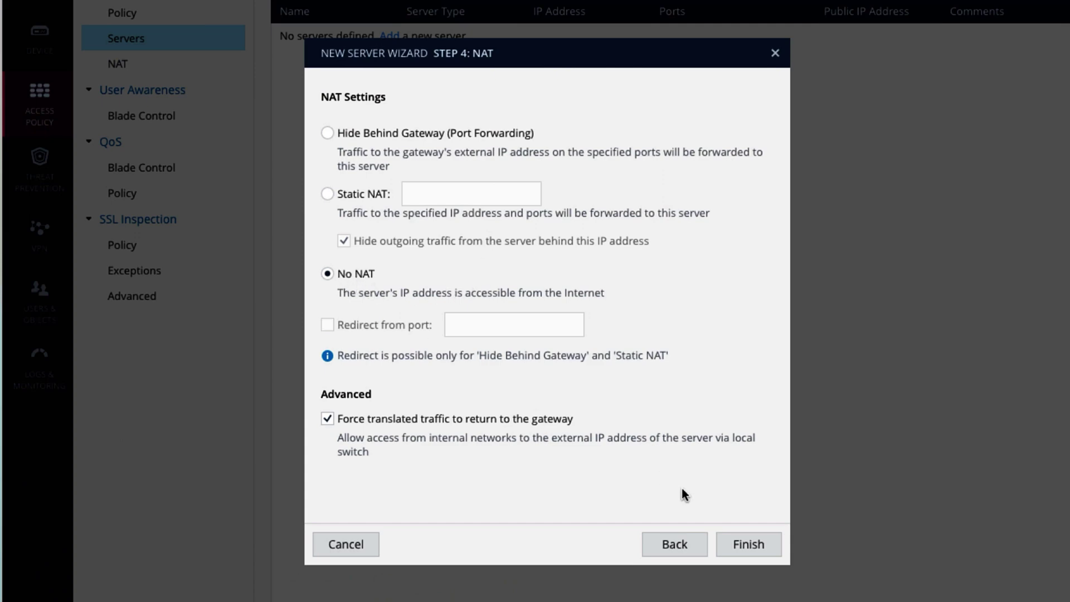
{"action": "left_click", "coordinate": [738, 550]}
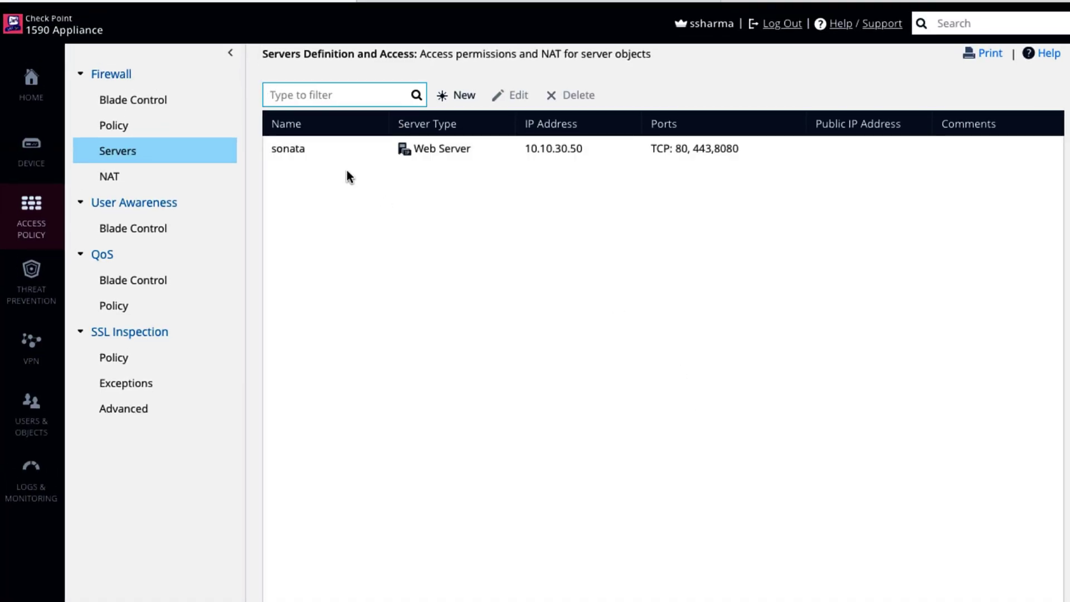
{"action": "left_click", "coordinate": [343, 159]}
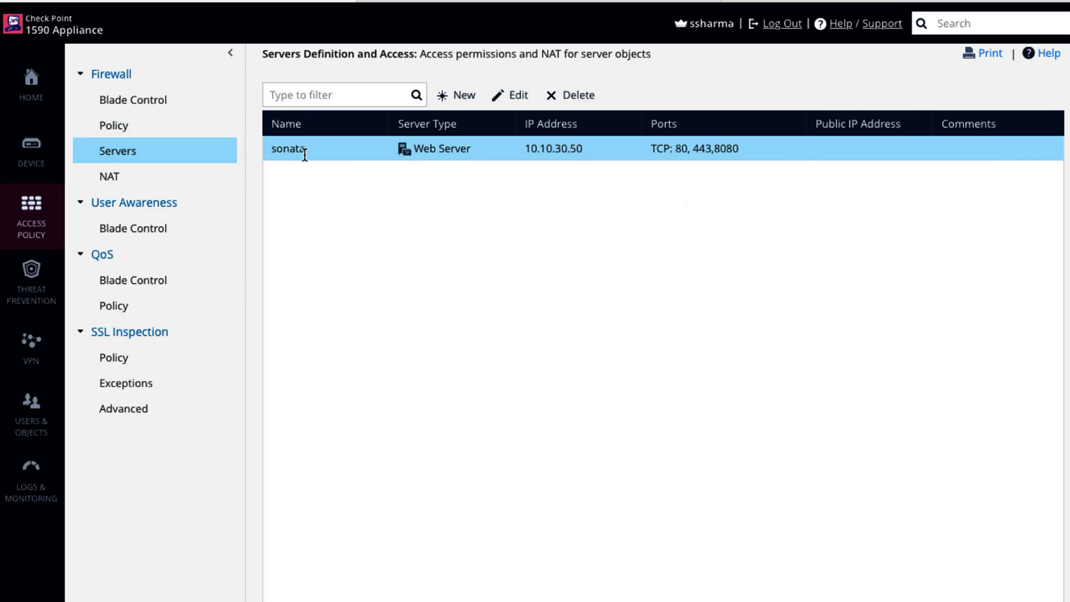
- Review auto-generated rules 4 and 5 accepting and blocking traffic to sonata in the Access Policy
{"action": "left_click", "coordinate": [142, 129]}
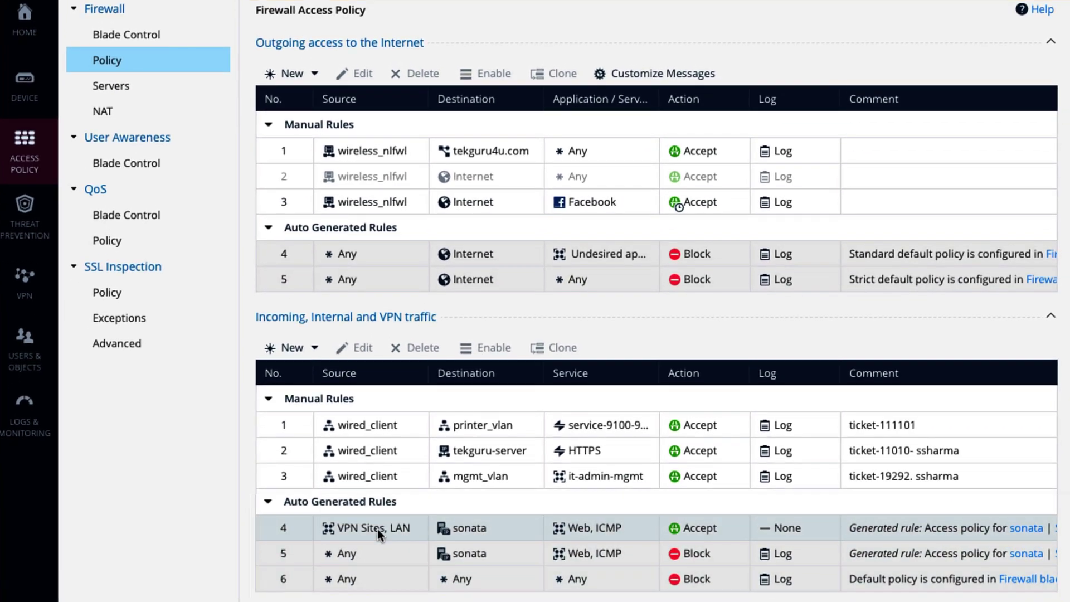
{"action": "left_click", "coordinate": [377, 529]}
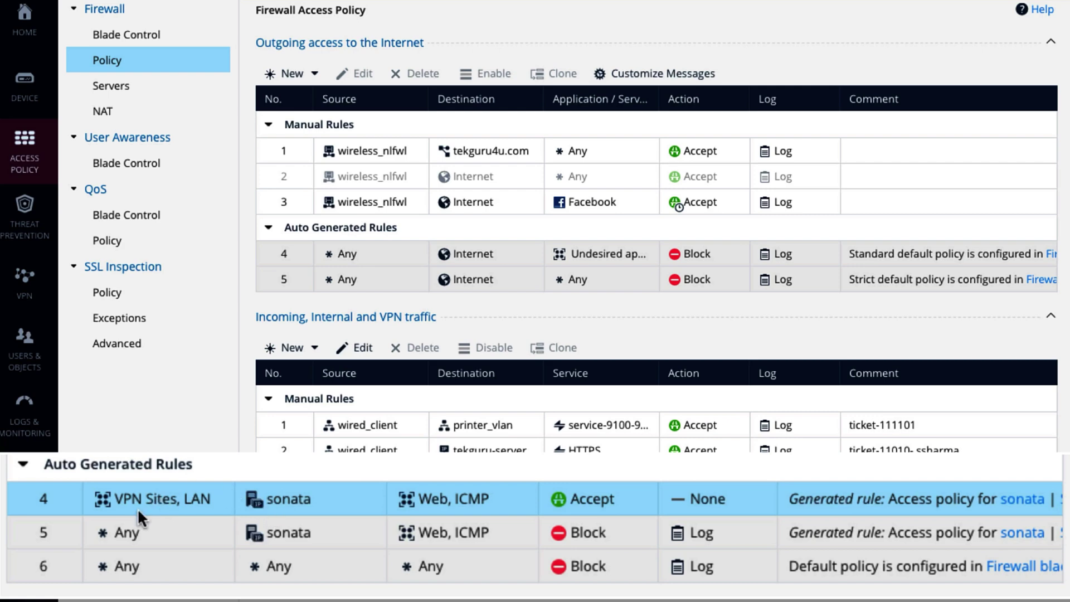
{"action": "left_click", "coordinate": [326, 527]}
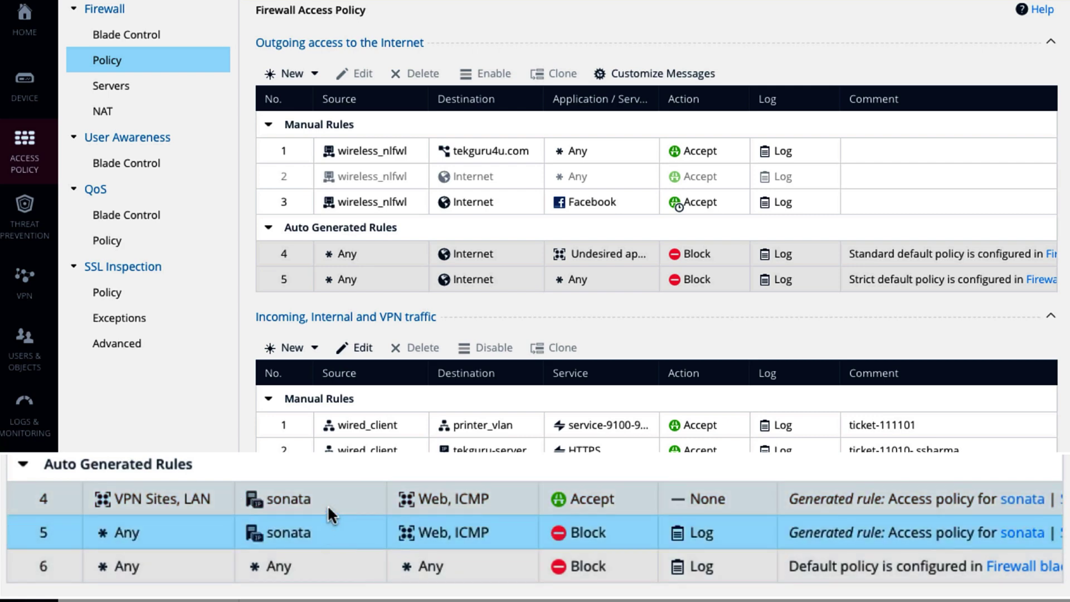